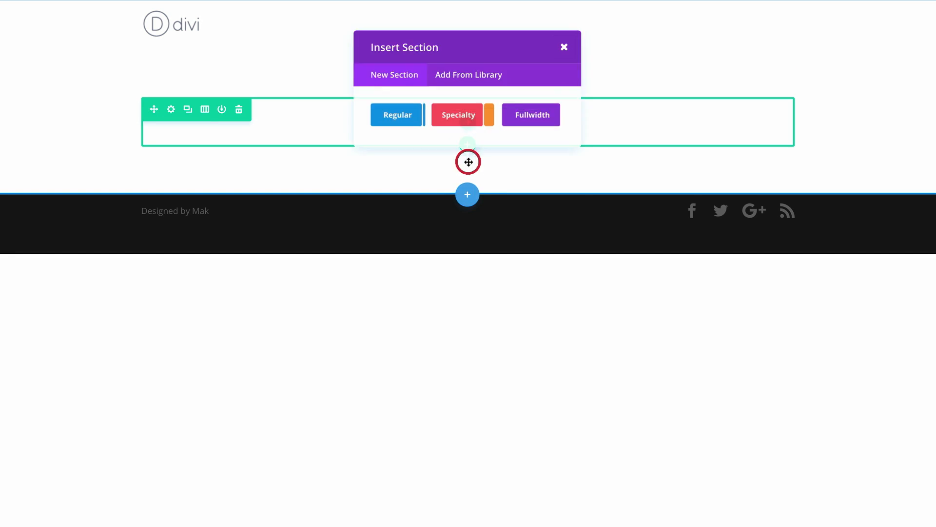
Step: Insert a fullwidth section holding an empty Fullwidth Header module, ready for its title
left_click(527, 150)
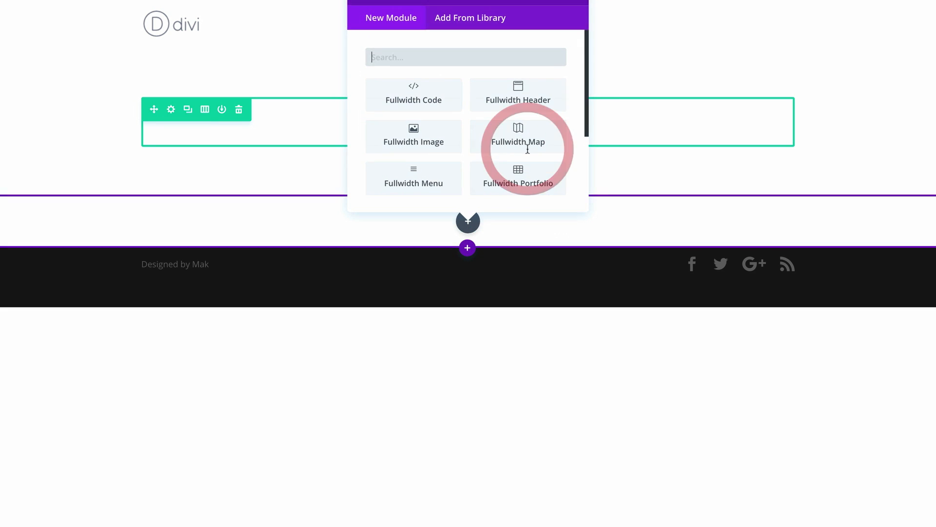
left_click(536, 100)
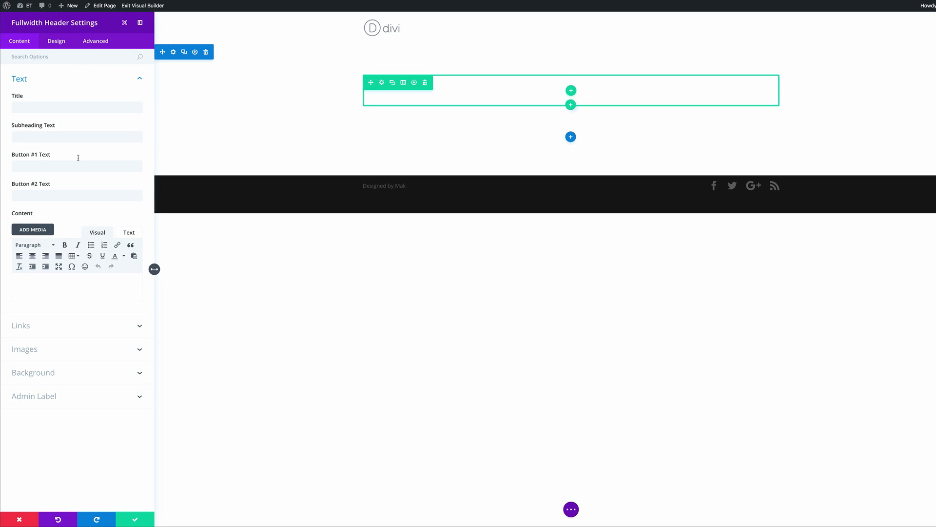
left_click(73, 107)
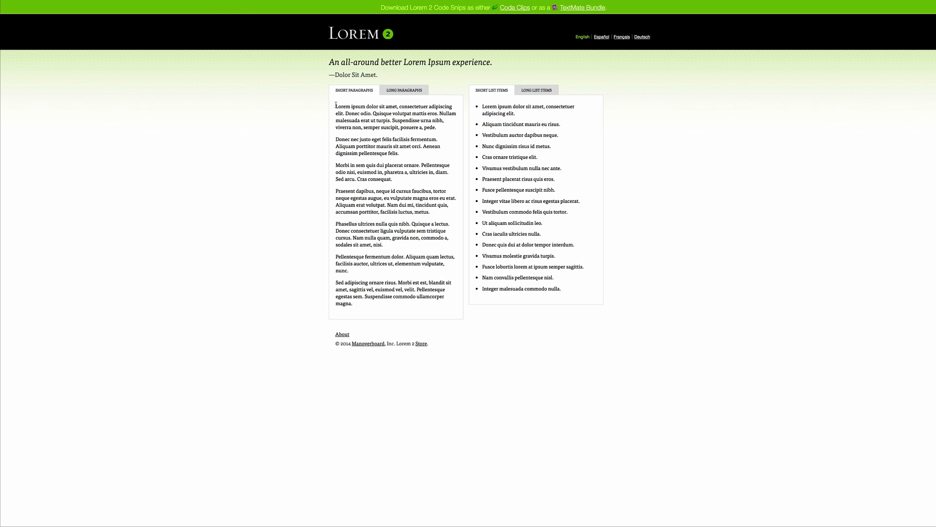
left_click_drag(336, 105, 398, 106)
key("super+c")
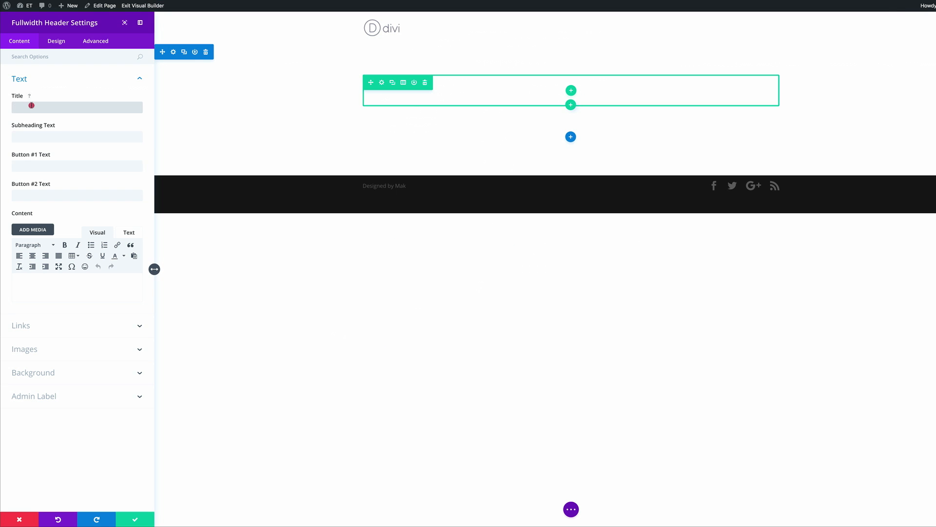
Step: Put 'Lorem ipsum dolor sit amet' into the Fullwidth Header title
left_click(31, 105)
key("super+v")
left_click(108, 134)
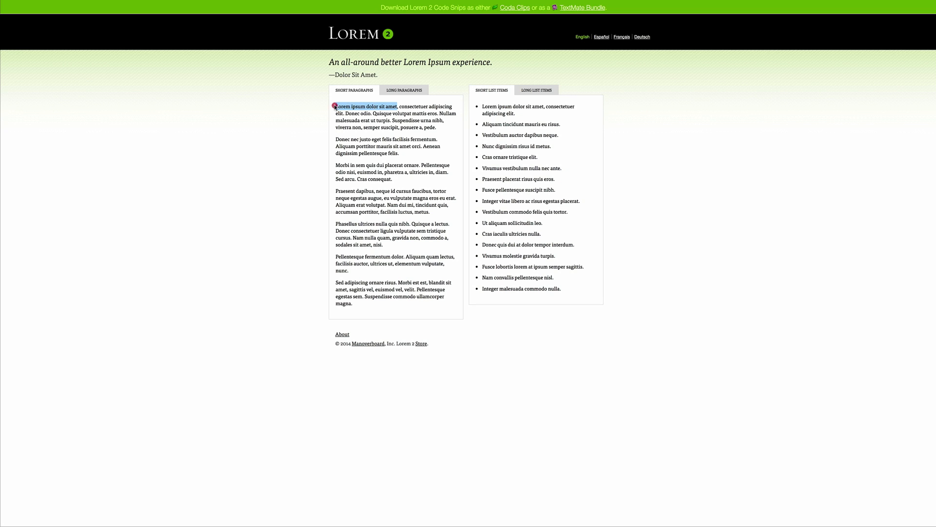
left_click(335, 106)
Step: Paste the first two Lorem sentences as the header's subheading
left_click_drag(335, 106, 440, 114)
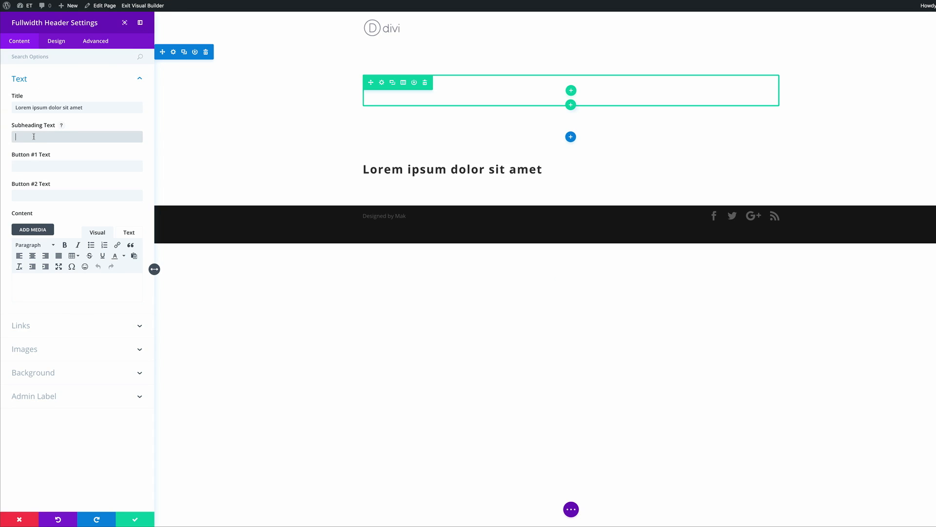
type("Lorem ipsum dolor sit amet, consectetuer adipiscing elit. Donec odio. Quisque volutpat mattis eros.")
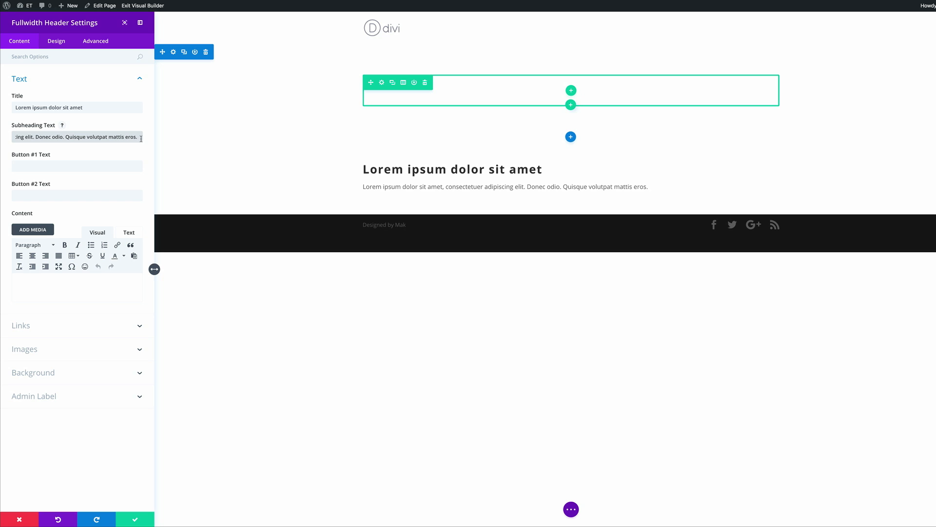
type("Lorem ipsum dolor sit amet, consectetuer adipiscing elit. Donec odio. Quisque volutpat mattis eros.")
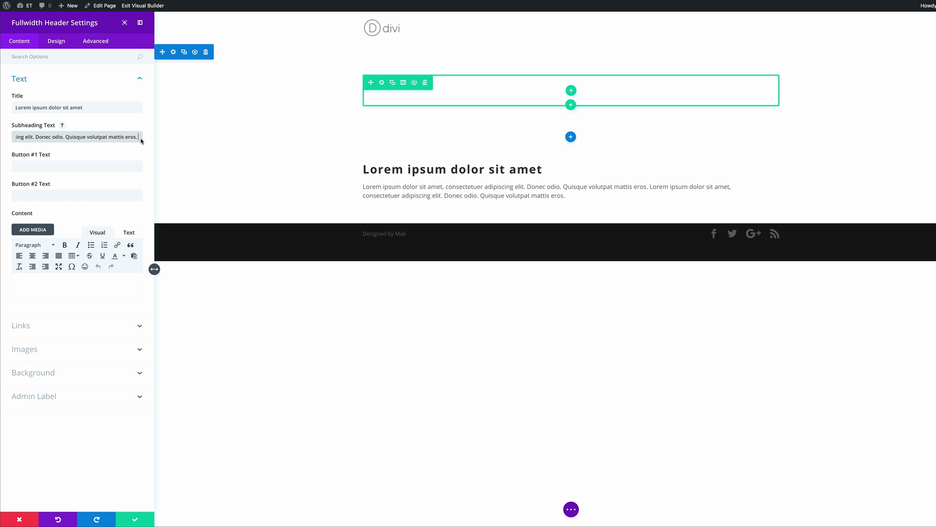
Step: Label Button #1 'watch video' and paste a Lorem paragraph into the body content
left_click(51, 166)
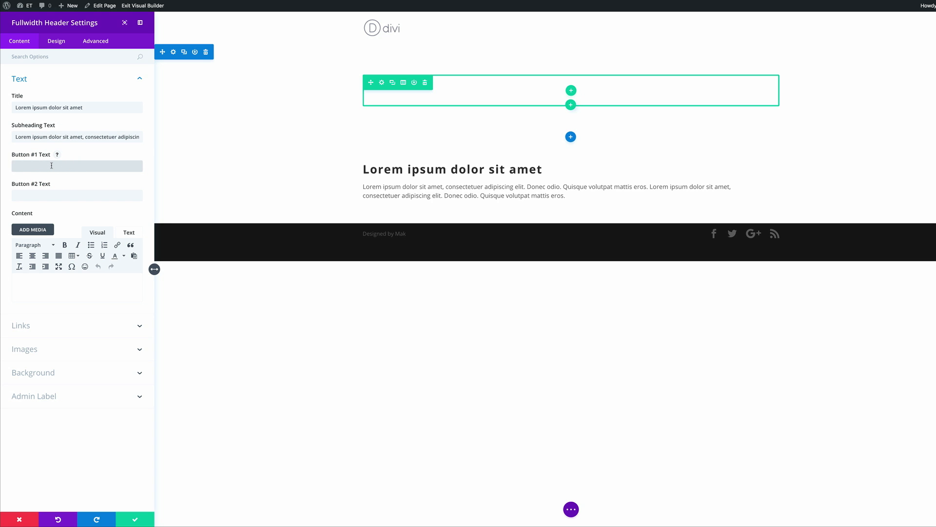
type("V")
key("BackSpace")
type("watch video")
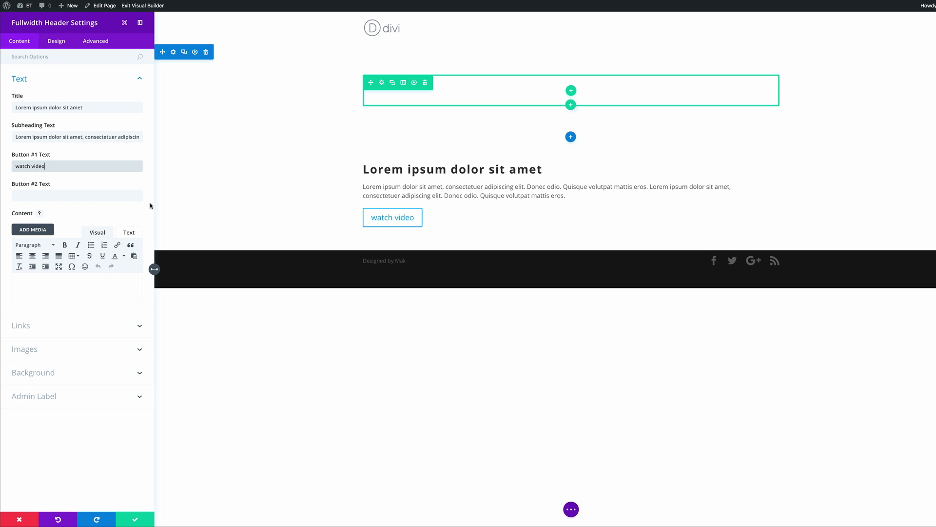
left_click(49, 282)
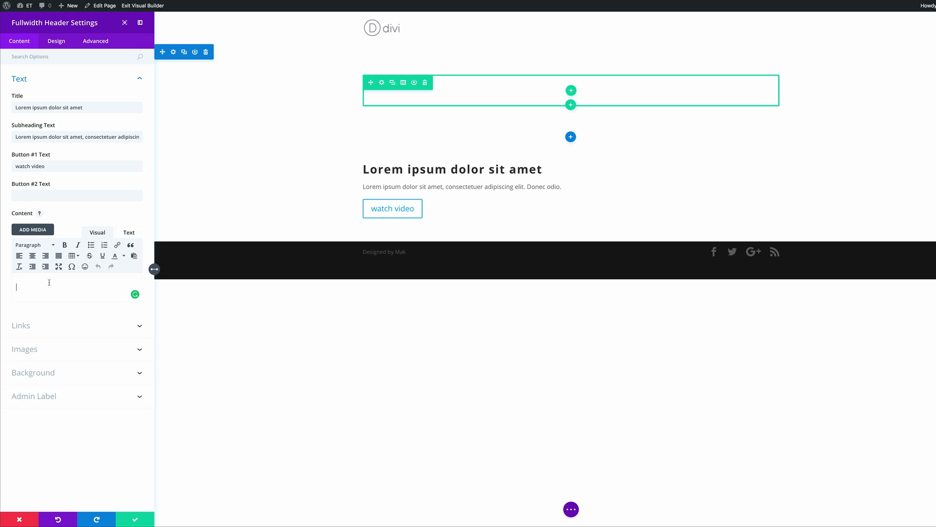
type("Praesent dapibus, neque id cursus faucibus, tortor neque egestas augue, eu vulputate magna eros eu erat. Aliquam erat volutpat. Nam dui mi, tincidunt quis, accumsan porttitor, facilisis luctus, metus.")
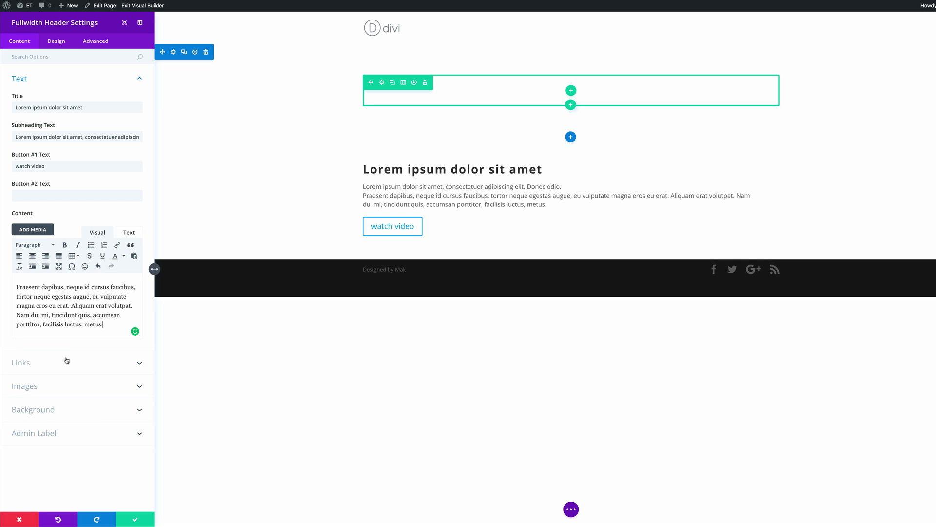
Step: Turn on Make Fullscreen in the header's Layout options and save the header settings
left_click(56, 42)
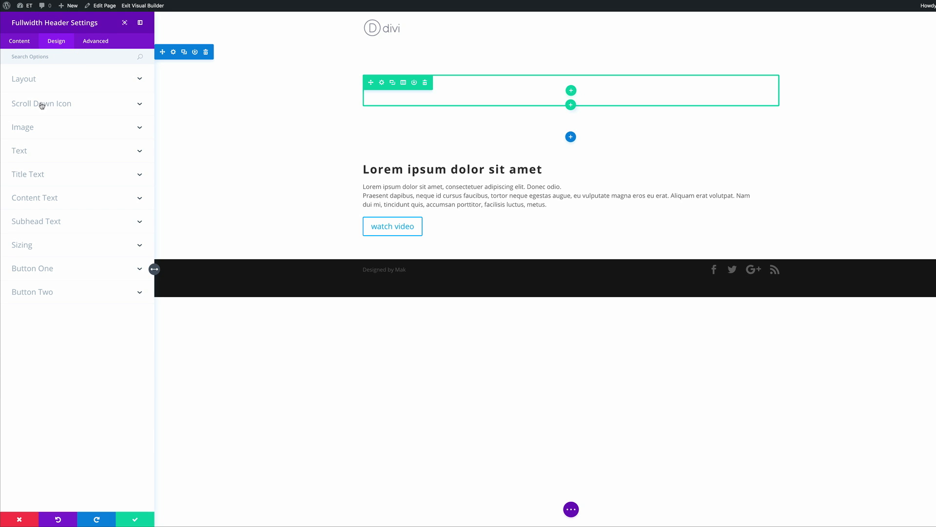
left_click(30, 80)
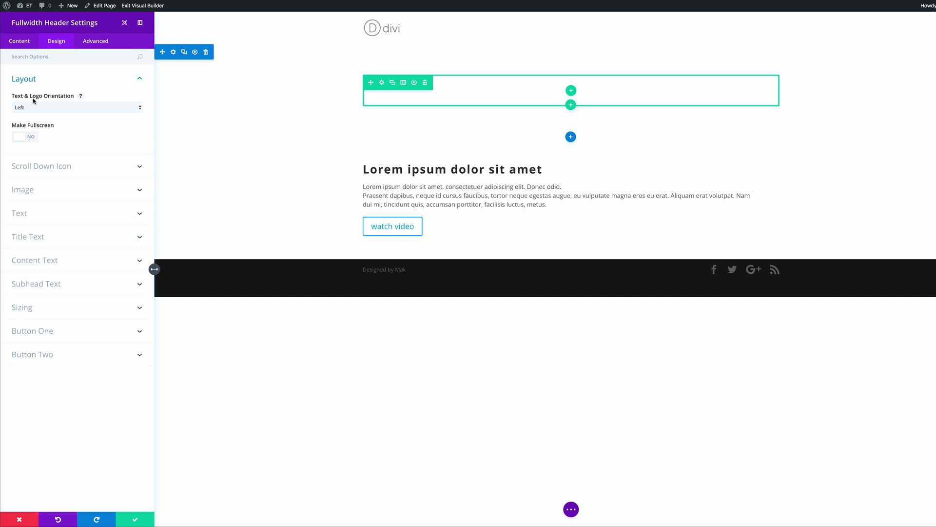
left_click(34, 140)
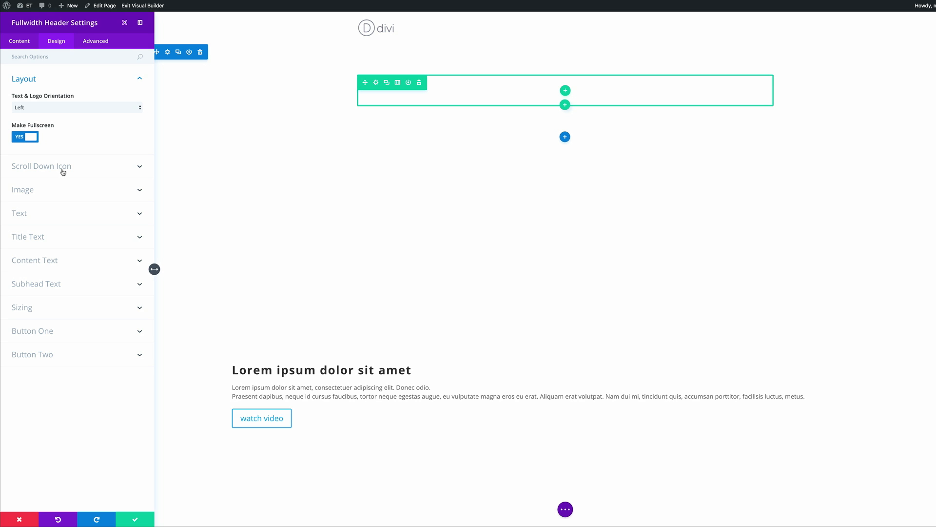
left_click(23, 213)
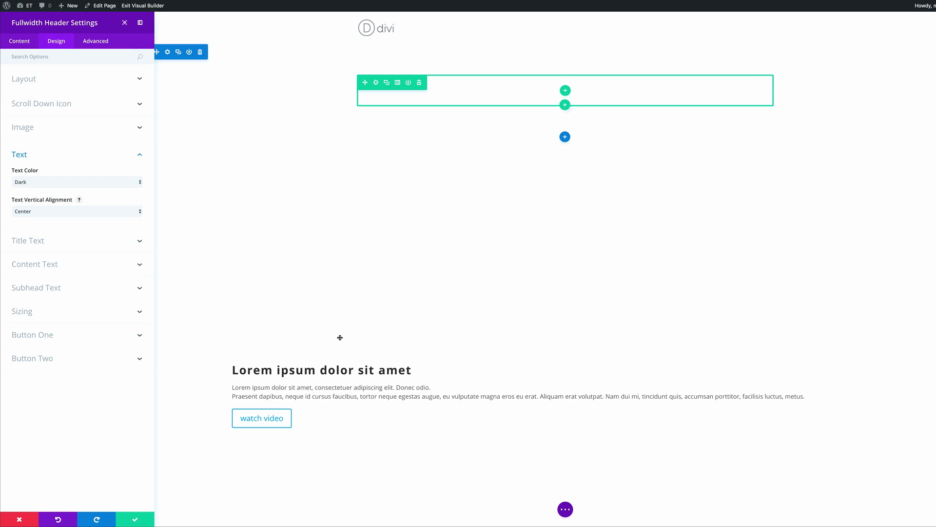
left_click(135, 519)
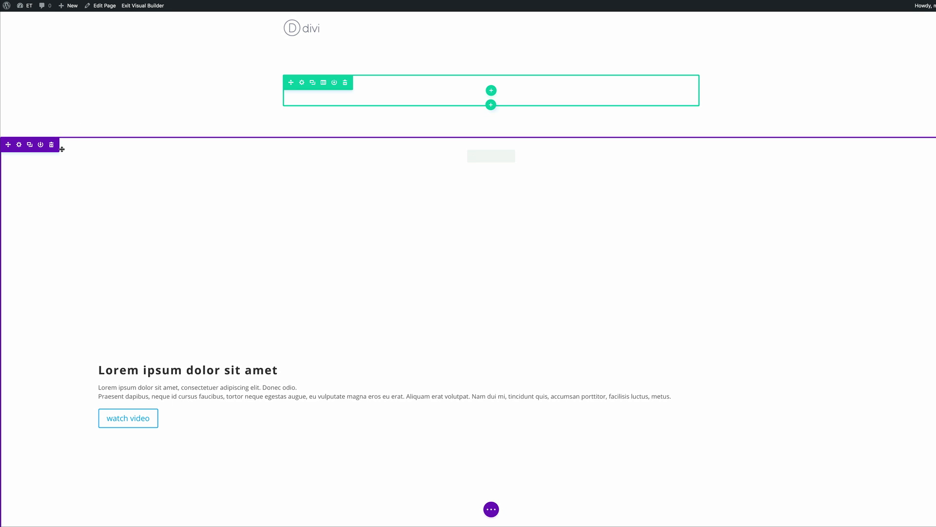
left_click(19, 144)
Step: Set newbg.jpg, the climber photo, as the section's background image and save
left_click(47, 79)
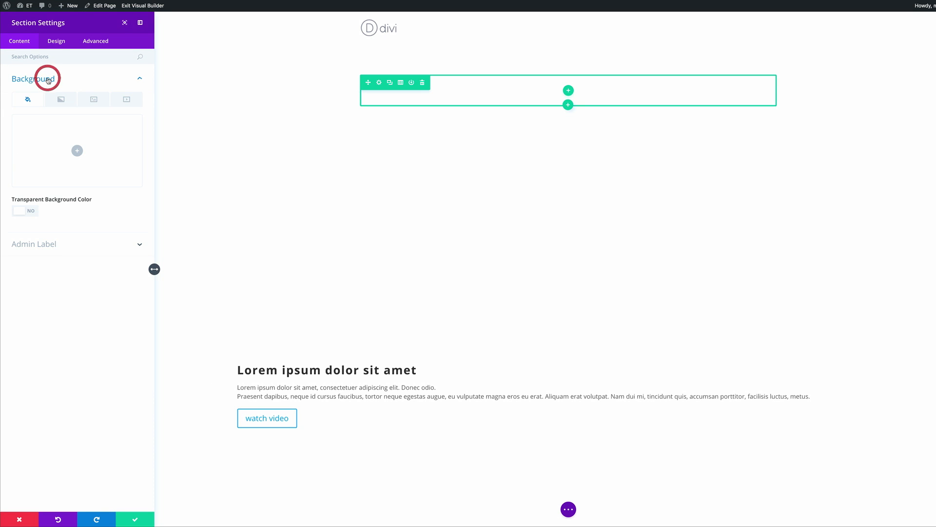
left_click(93, 100)
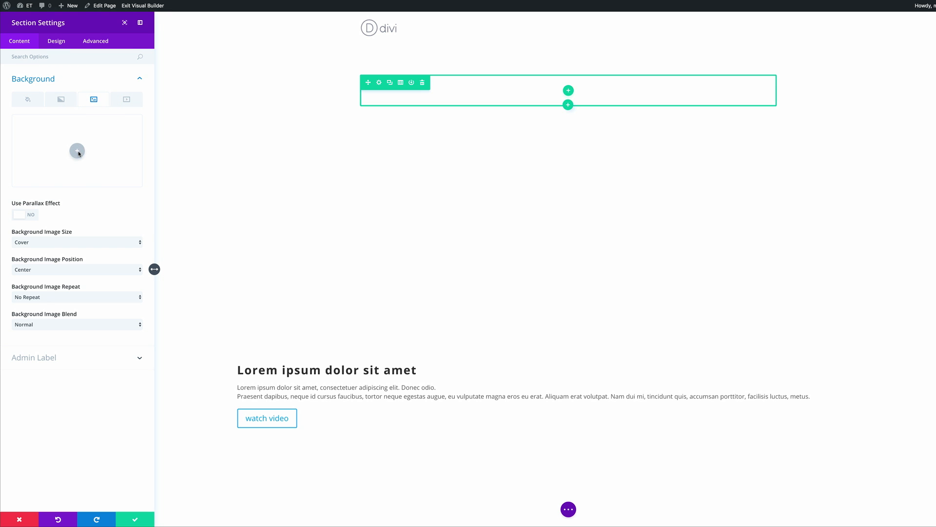
left_click(77, 151)
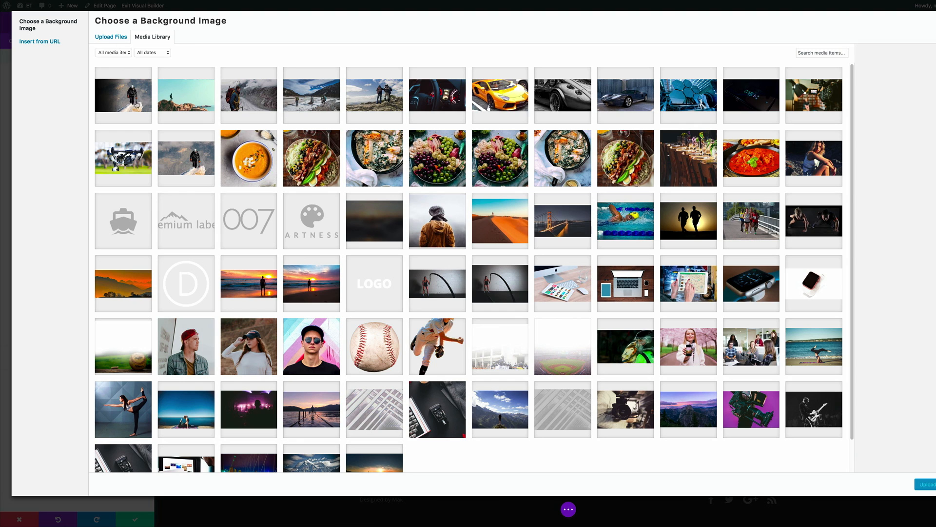
left_click(130, 101)
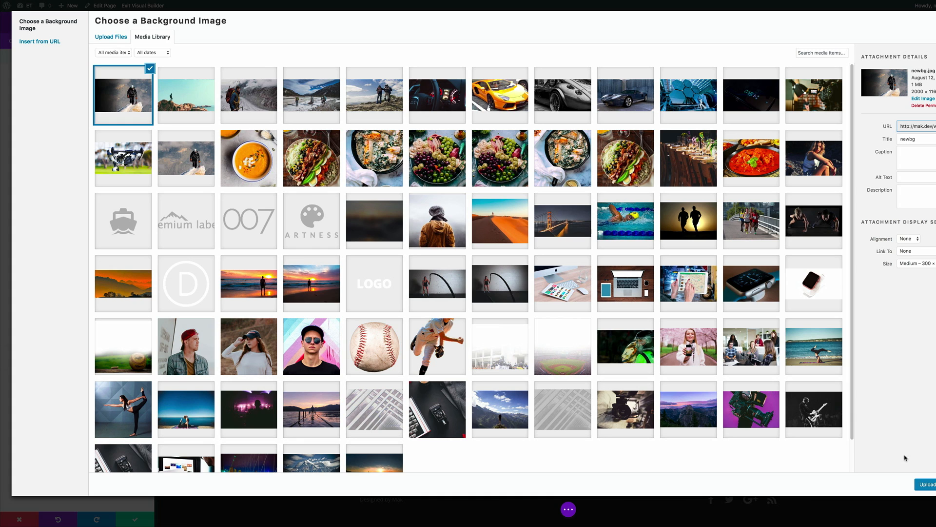
left_click(926, 484)
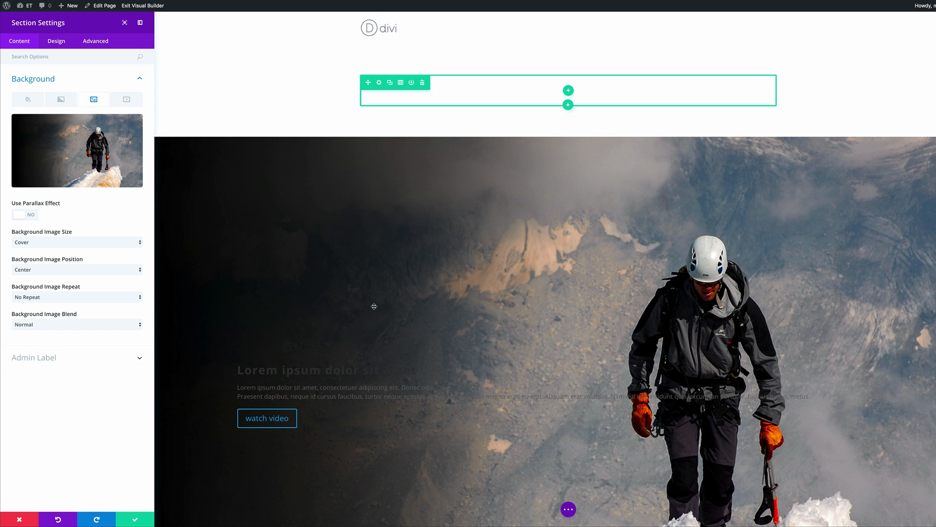
scroll(450, 169, "down", 4)
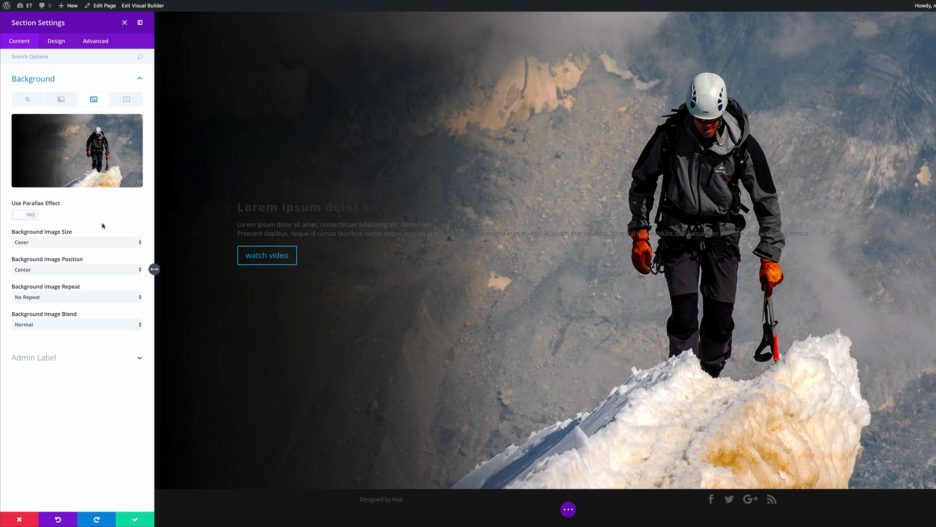
left_click(136, 519)
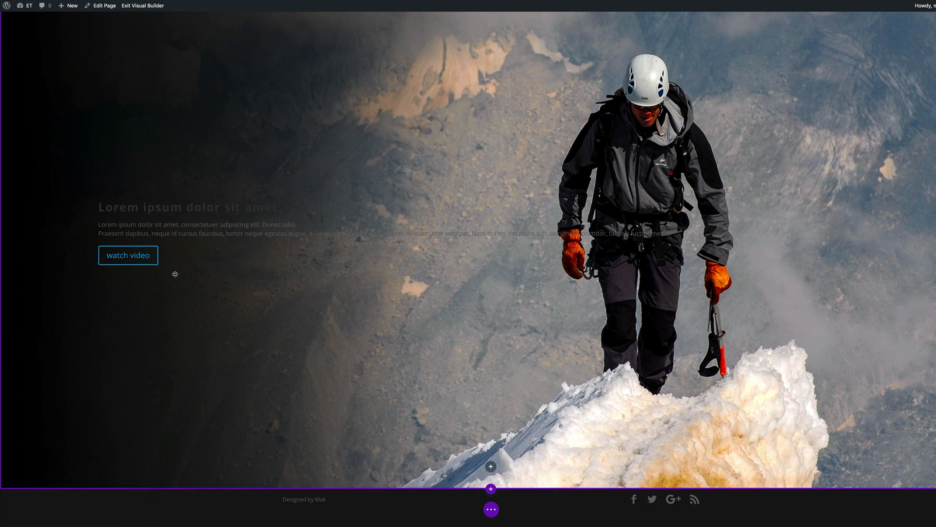
scroll(428, 236, "up", 3)
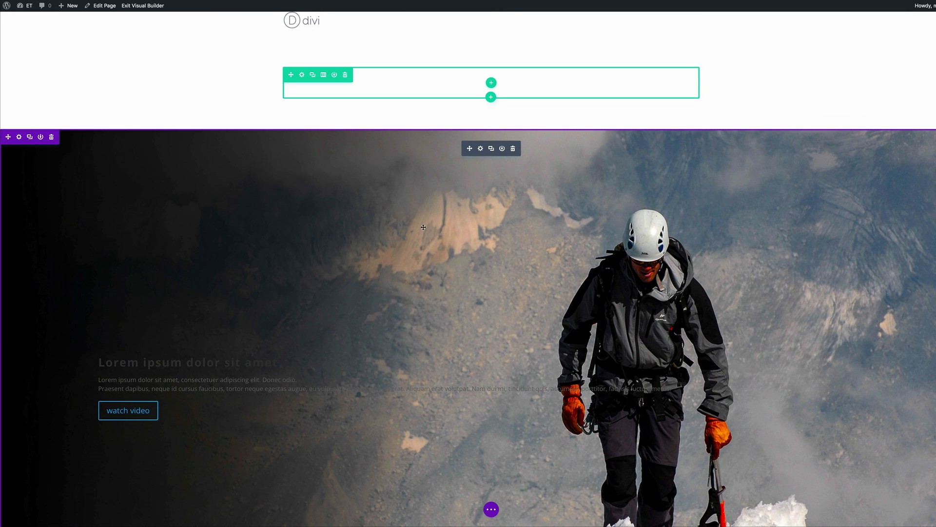
mouse_move(52, 45)
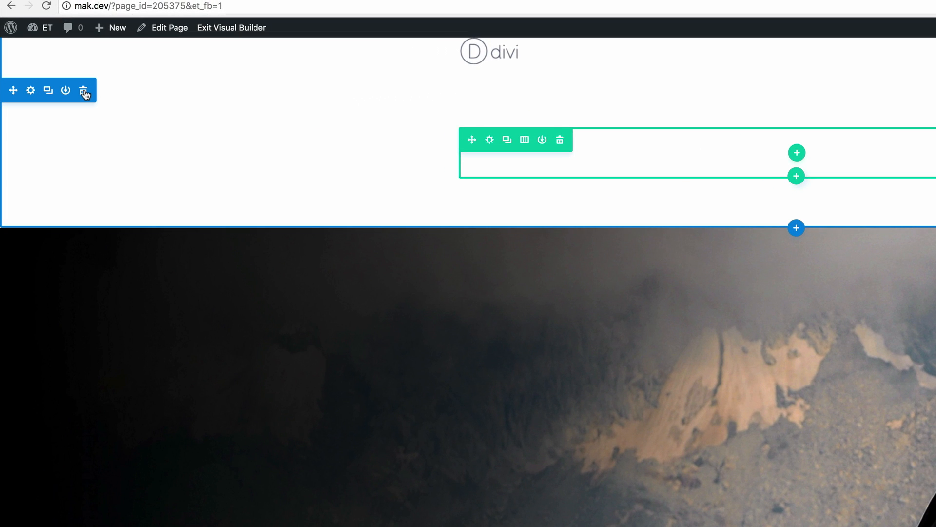
Step: Delete the empty section above the header and switch the header's Text Color to Light
left_click(84, 92)
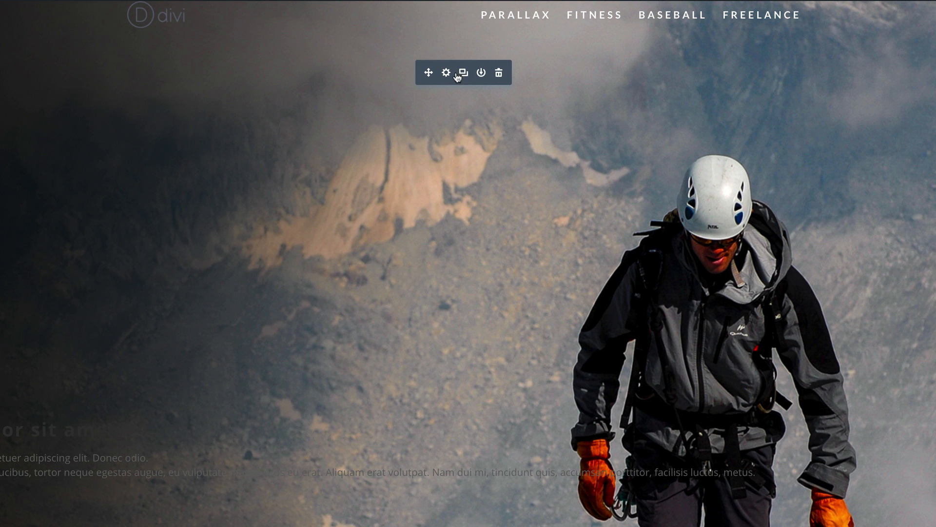
left_click(446, 73)
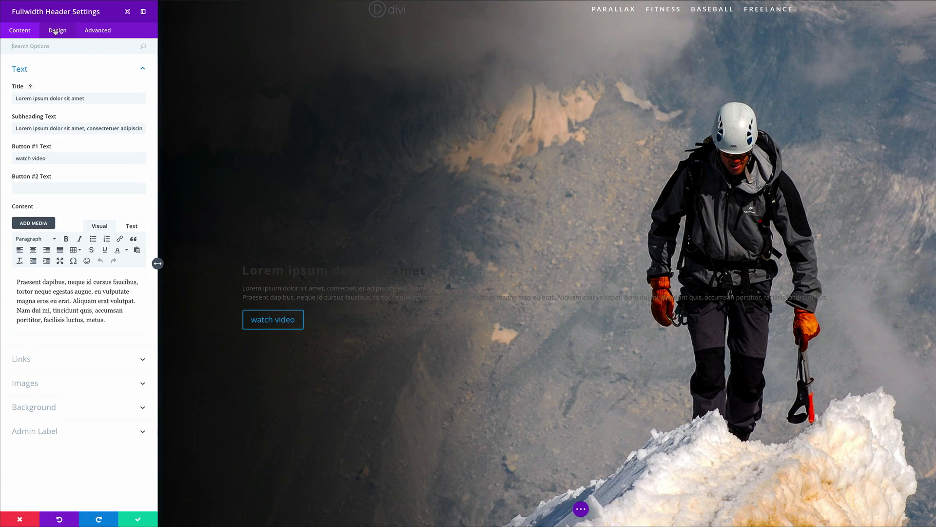
left_click(56, 31)
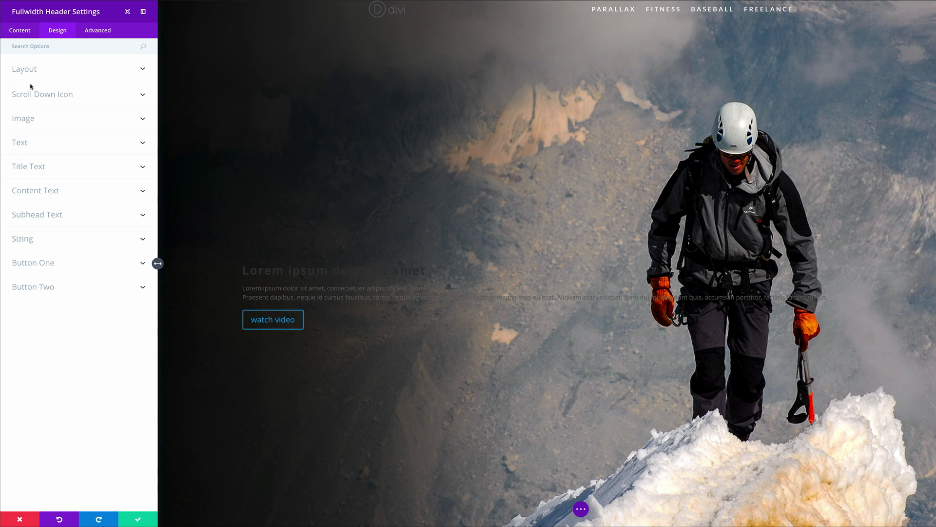
left_click(26, 145)
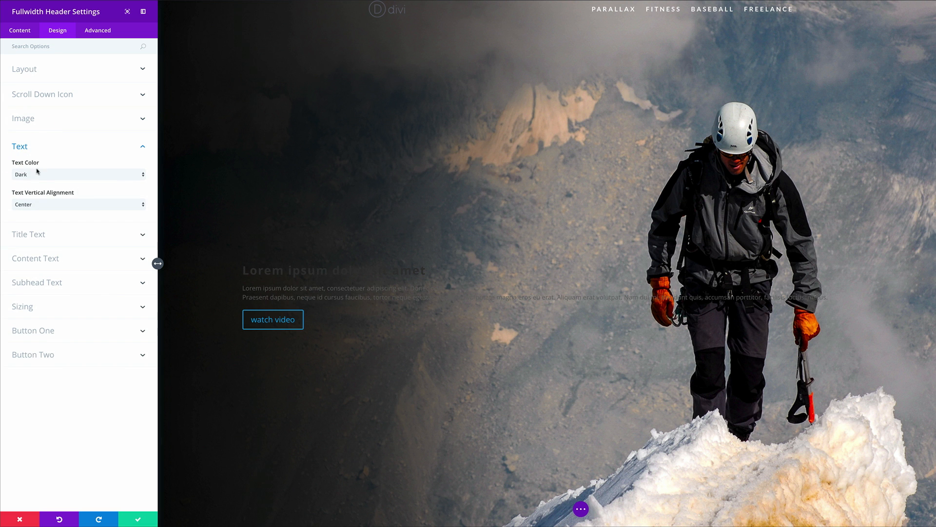
left_click(39, 174)
left_click(38, 184)
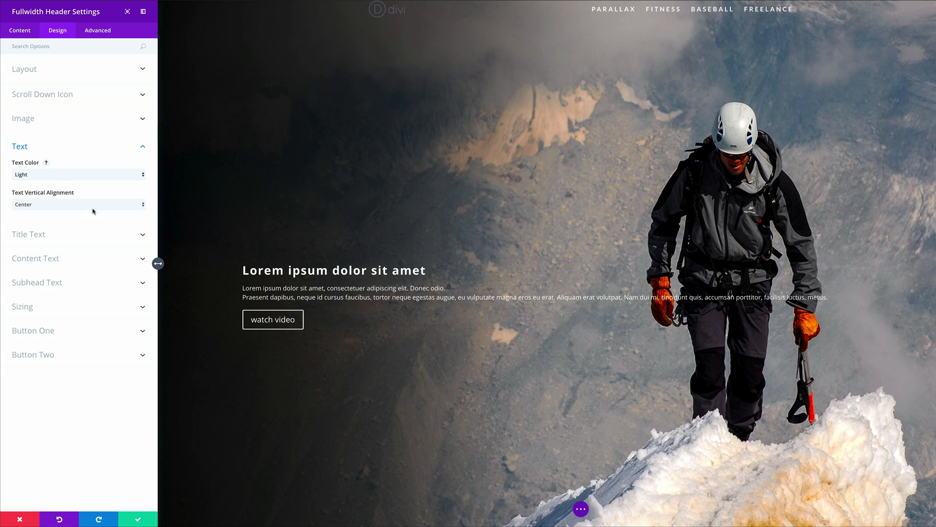
left_click(42, 235)
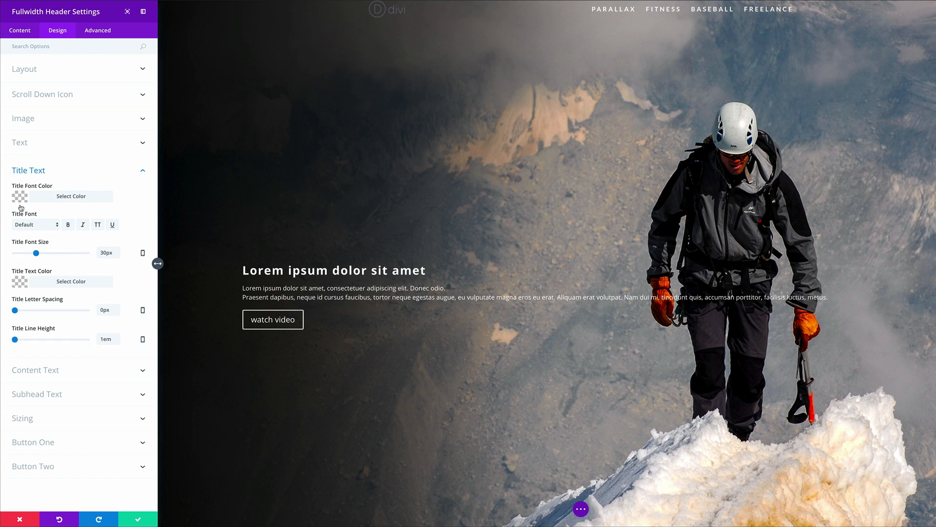
Step: Make the header title uppercase Montserrat at 46px
left_click(28, 225)
scroll(48, 408, "down", 5)
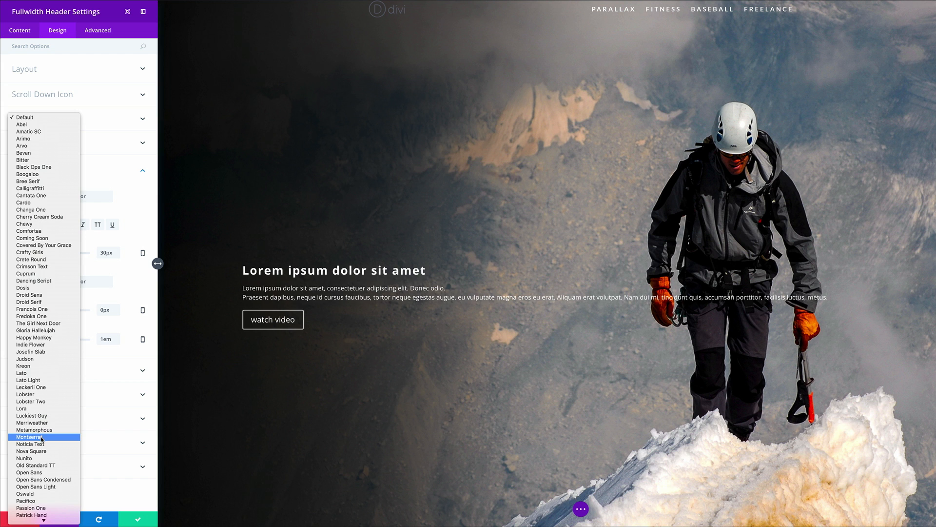
left_click(43, 437)
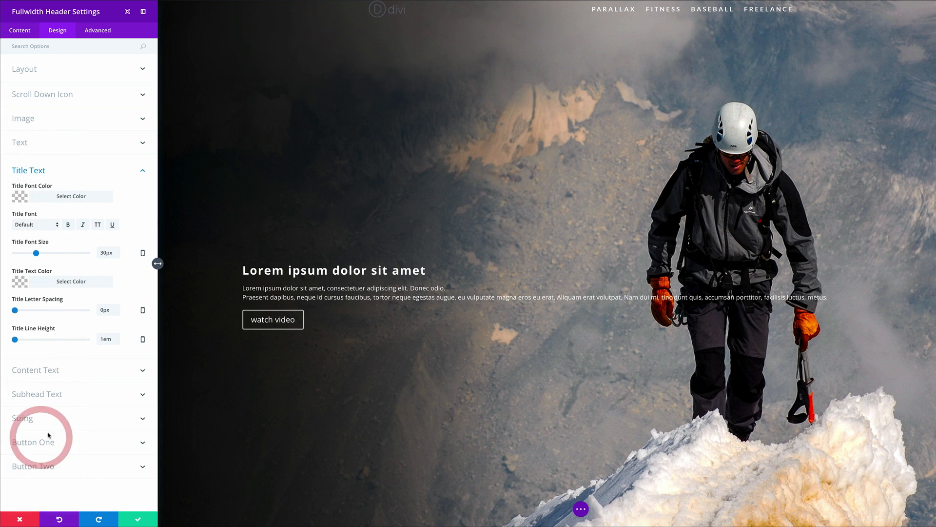
left_click(98, 225)
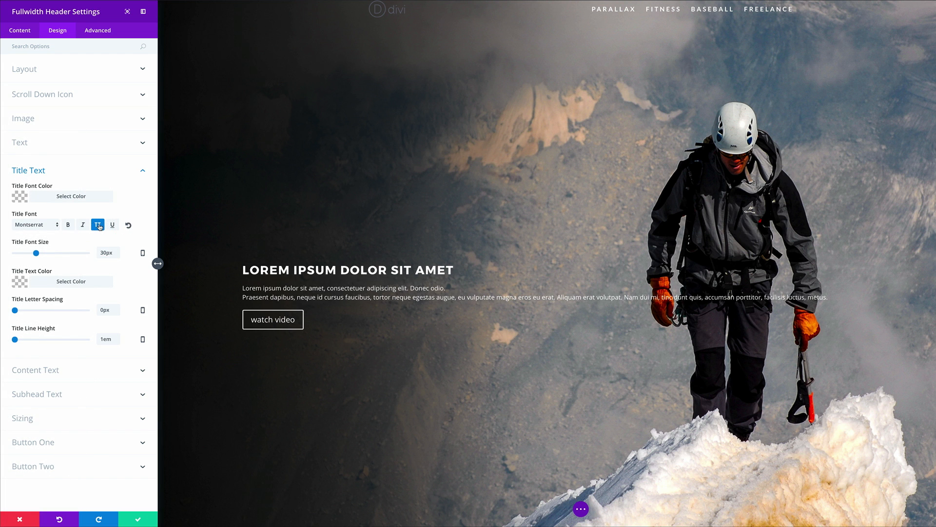
left_click_drag(37, 255, 48, 254)
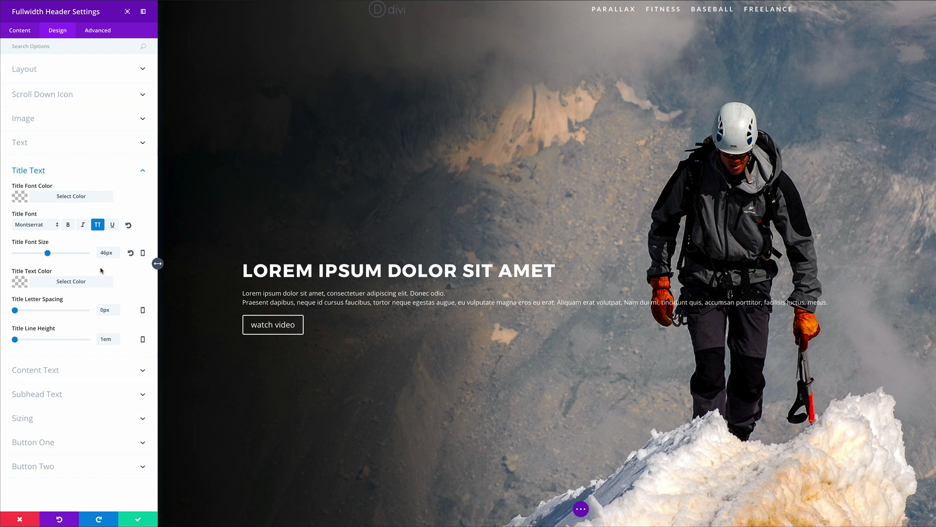
Step: Shrink the title to fit one line on tablet and set it to 19px on smartphone
left_click(143, 254)
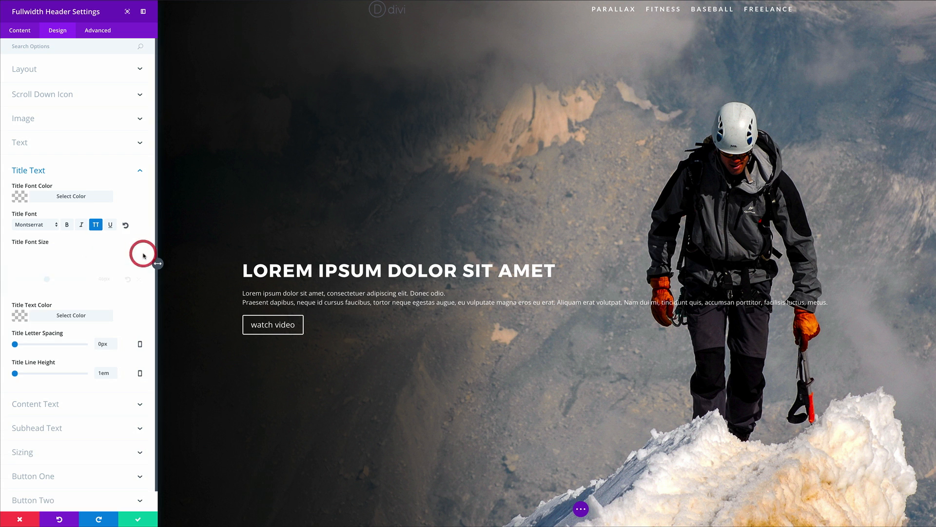
left_click(63, 258)
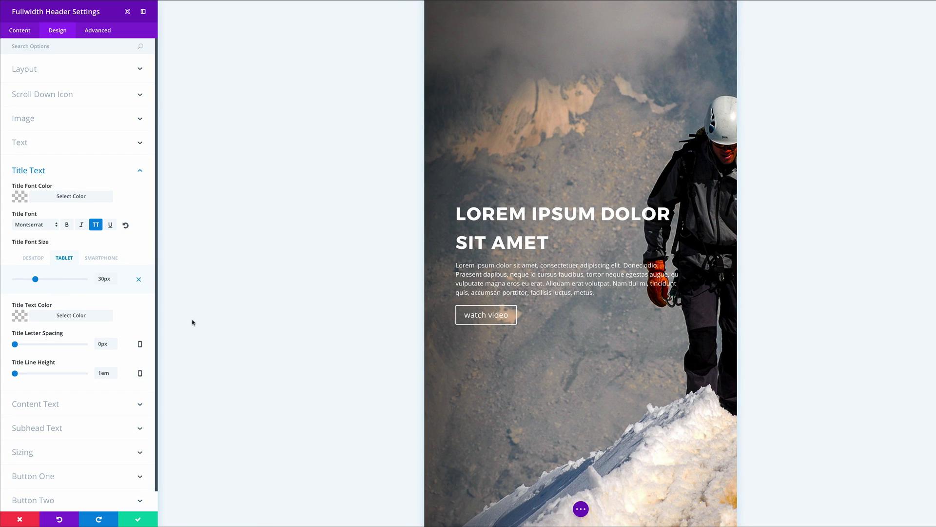
left_click_drag(35, 280, 36, 280)
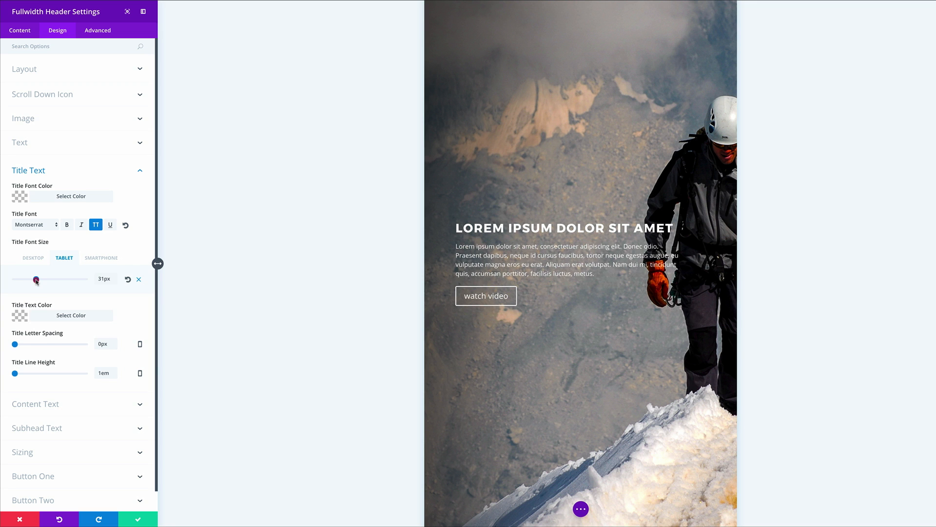
left_click_drag(36, 281, 34, 281)
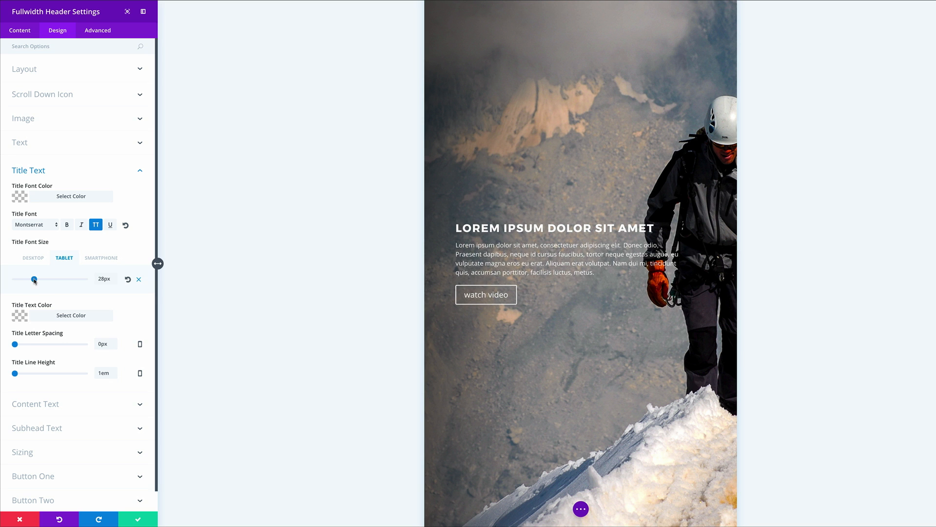
left_click(107, 258)
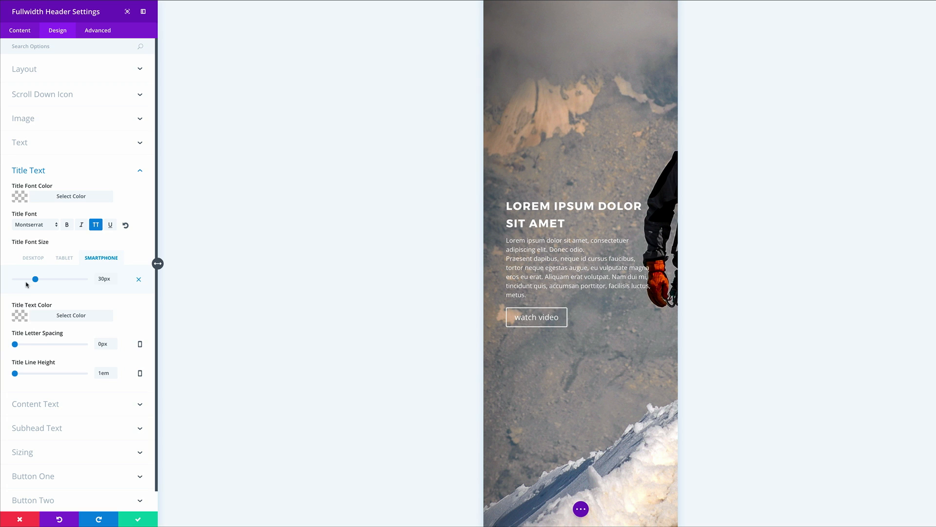
left_click_drag(36, 280, 27, 283)
left_click_drag(26, 280, 28, 279)
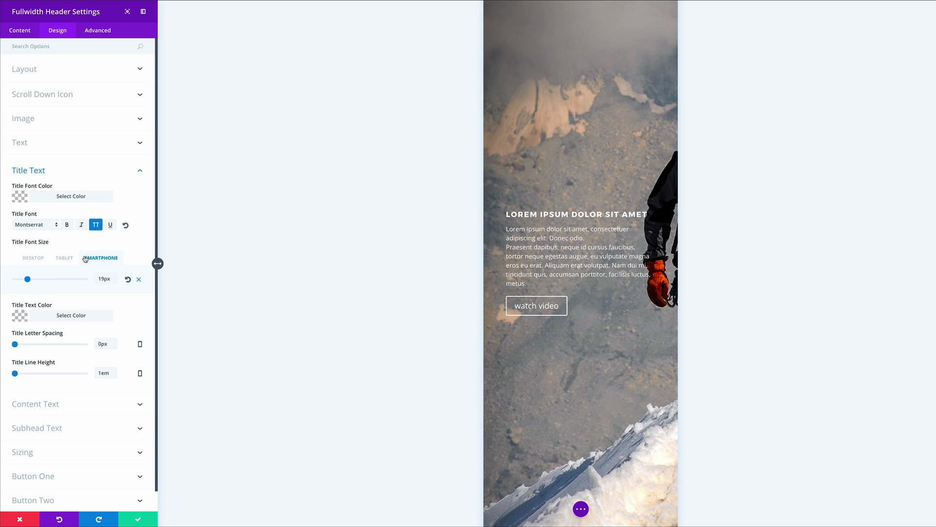
left_click(36, 259)
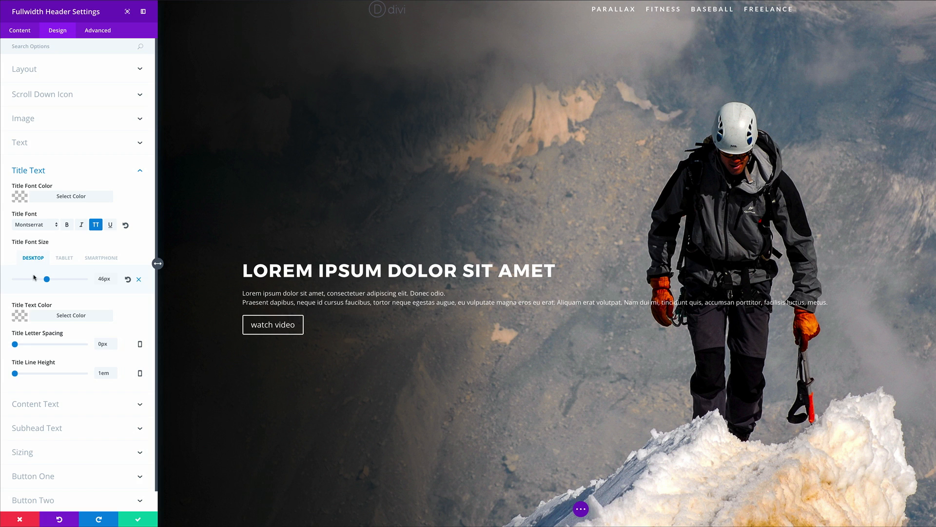
Step: Set the subheading font size to 26px and its font to Montserrat
scroll(60, 282, "down", 1)
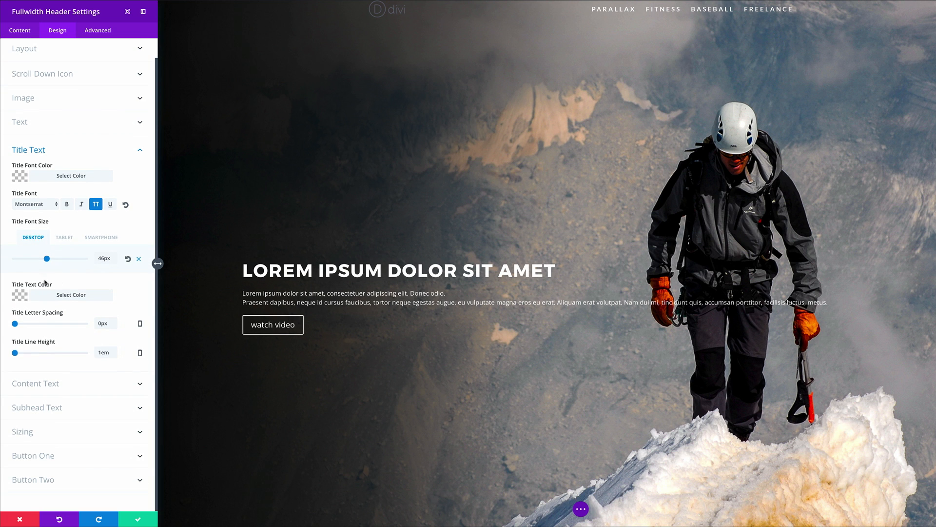
left_click(20, 296)
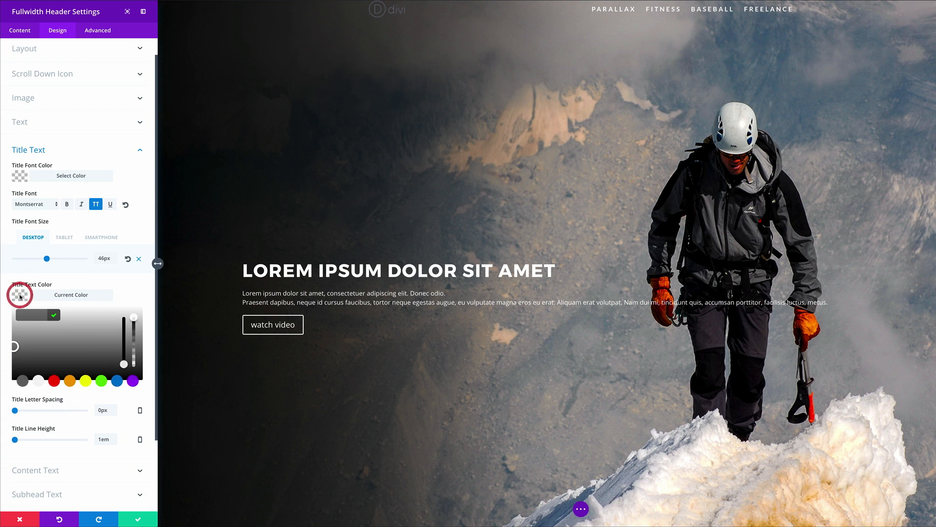
left_click(120, 288)
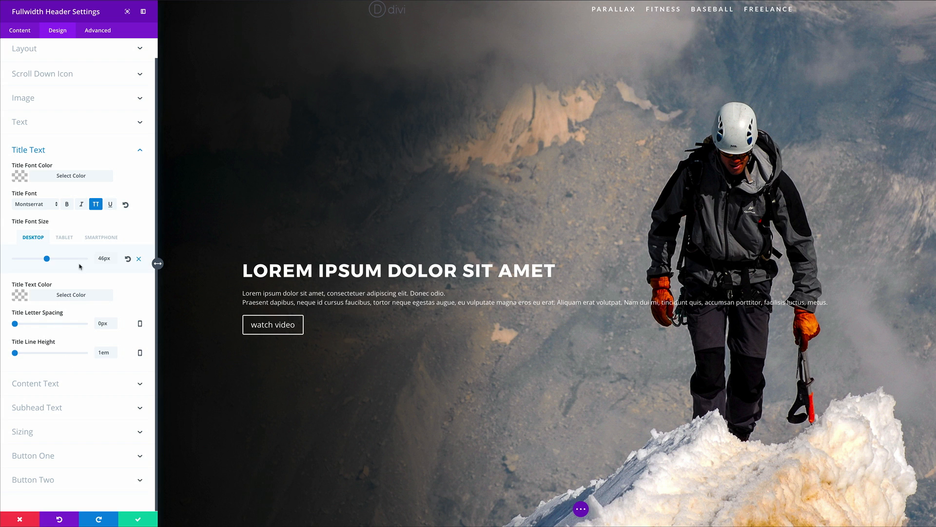
left_click(58, 410)
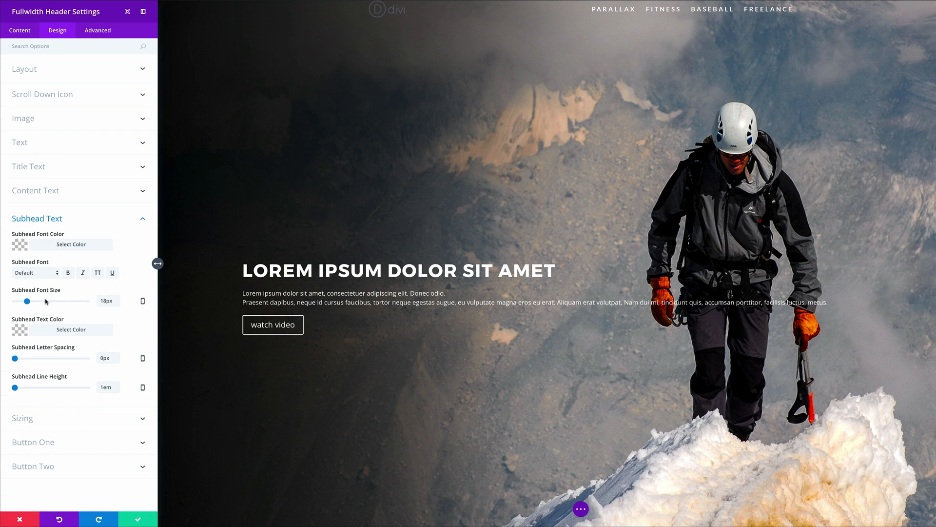
left_click_drag(28, 303, 34, 302)
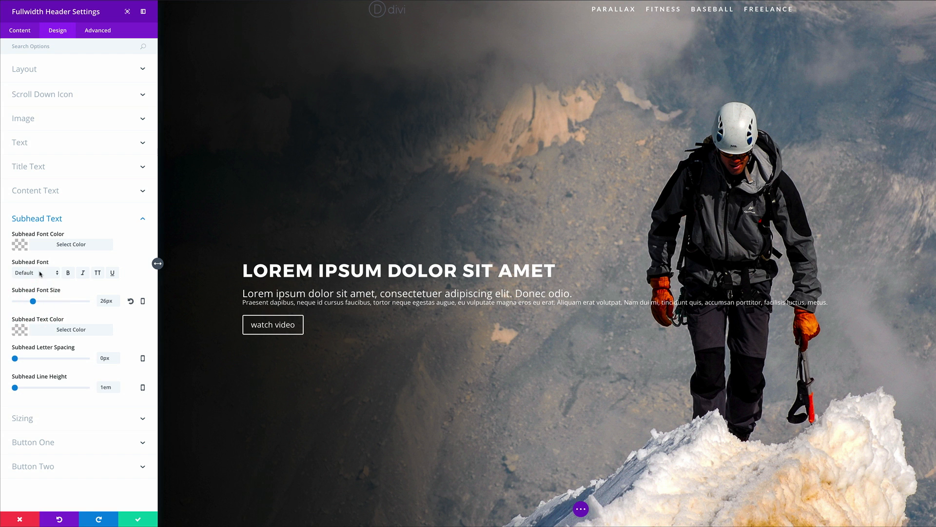
left_click(40, 273)
scroll(59, 444, "down", 5)
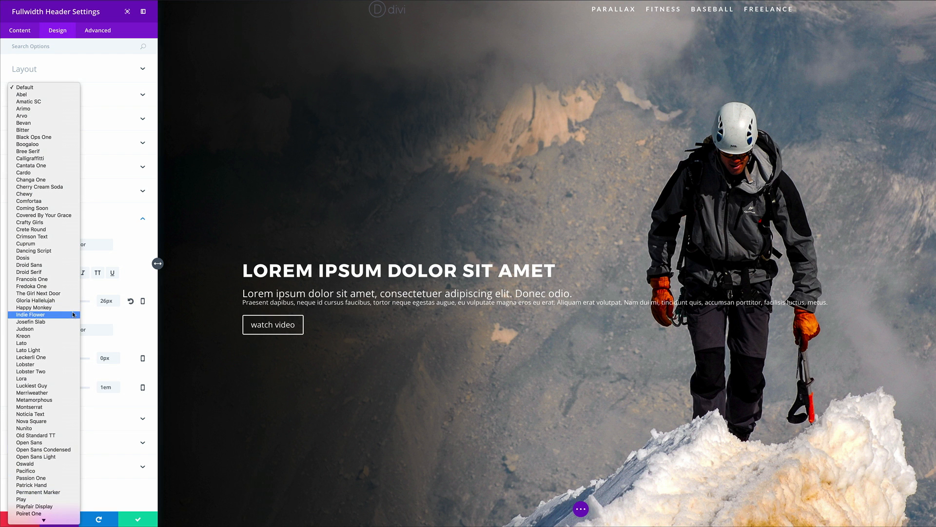
scroll(41, 381, "down", 1)
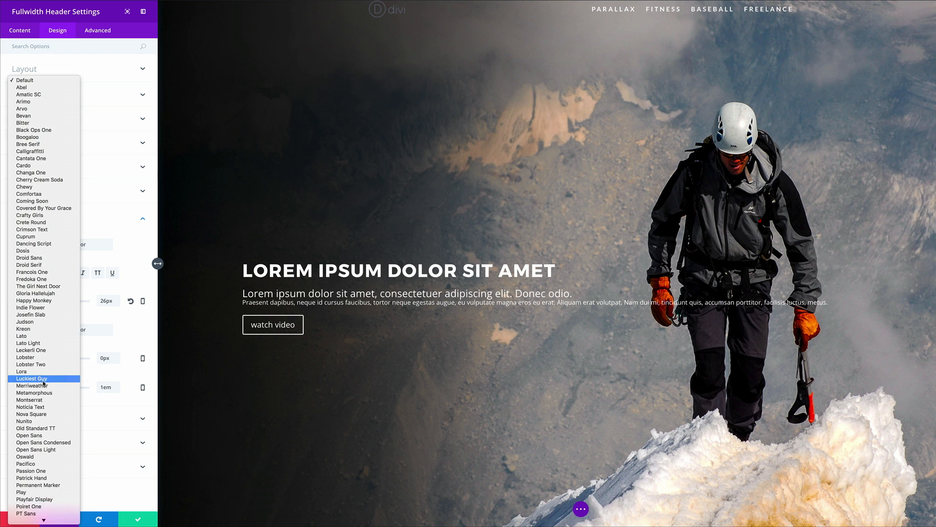
left_click(39, 400)
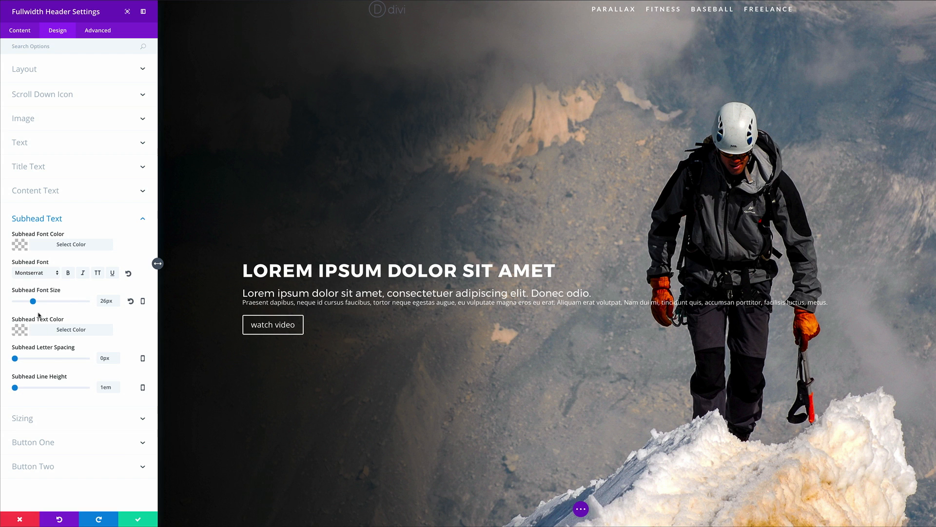
left_click(142, 301)
Step: Raise the subheading line height to 1.3em
left_click(74, 305)
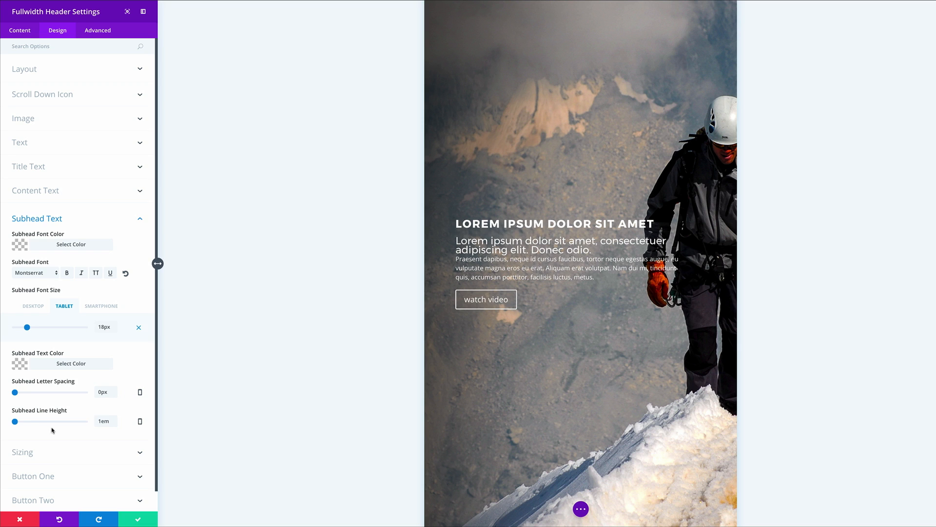
left_click_drag(16, 422, 20, 423)
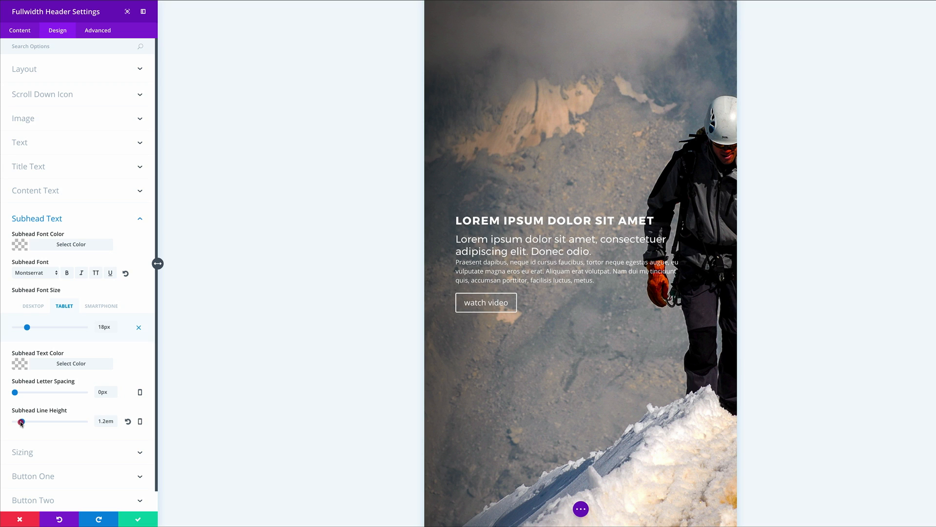
left_click_drag(23, 424, 24, 423)
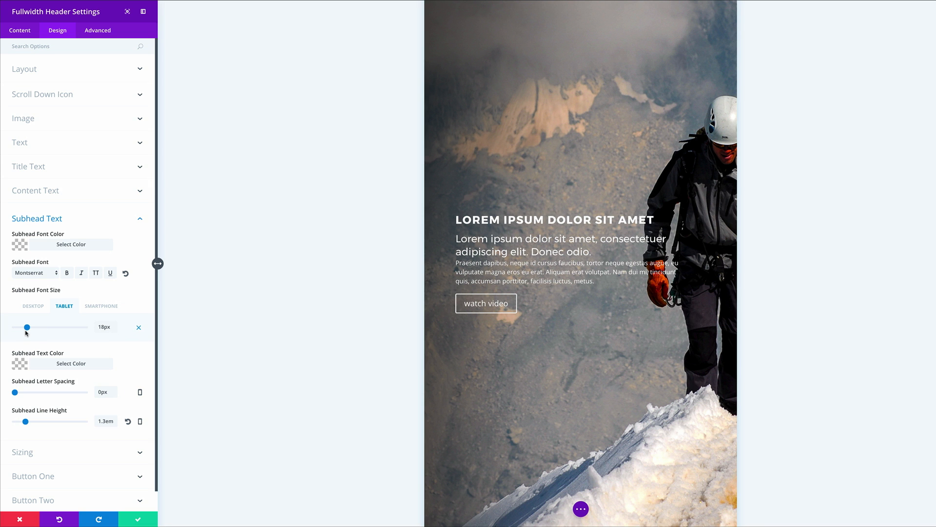
Step: Set the subheading size to 19px on smartphones, keeping normal weight
left_click(109, 306)
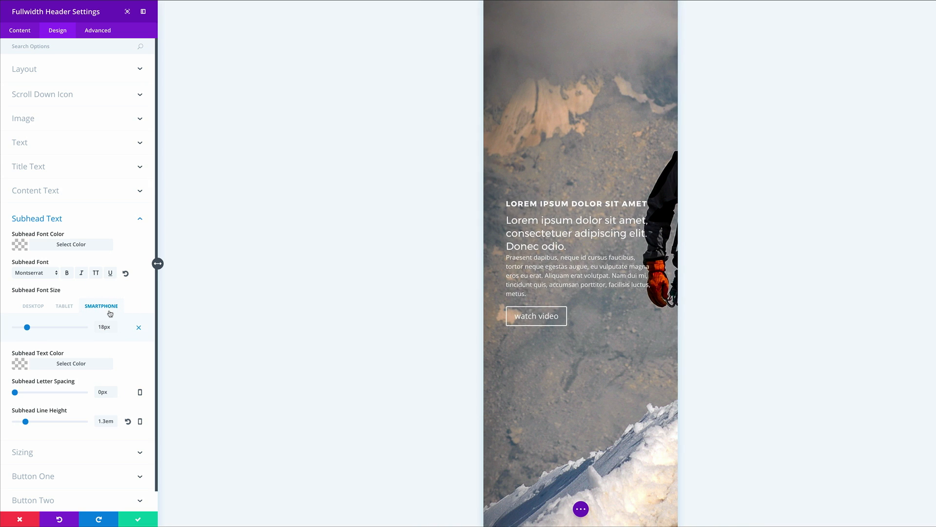
left_click(27, 328)
left_click_drag(27, 329, 27, 330)
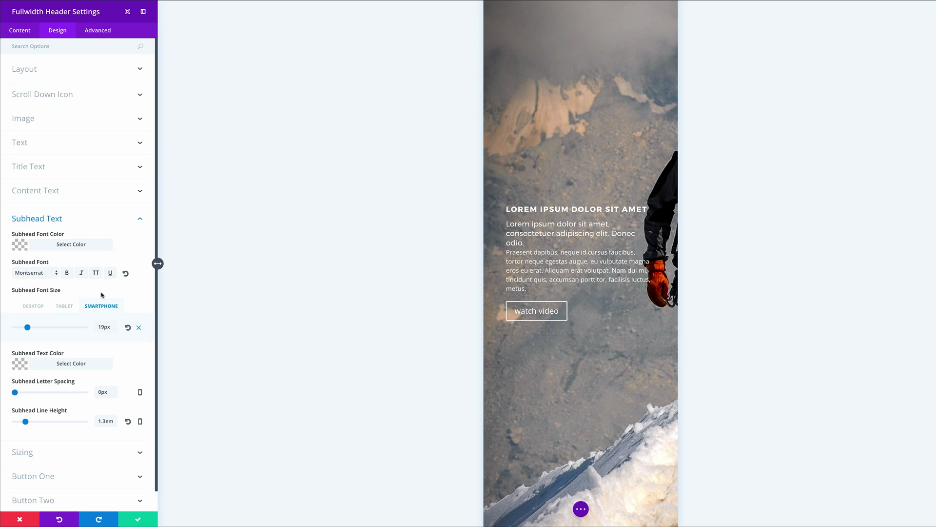
left_click(68, 274)
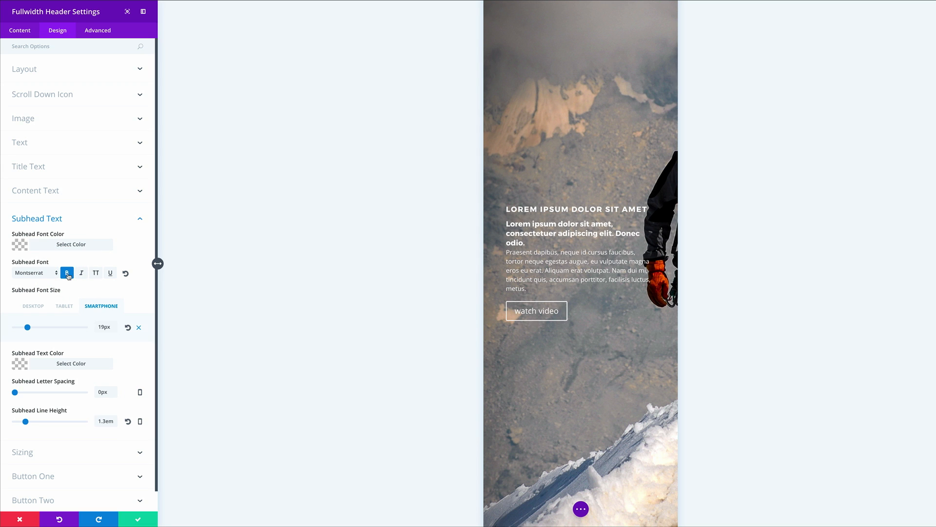
left_click(68, 274)
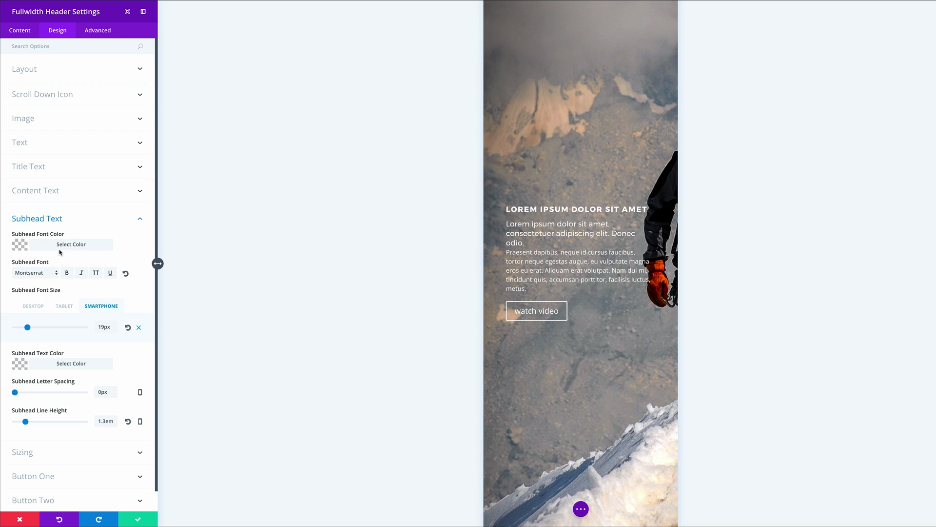
scroll(84, 379, "down", 1)
scroll(84, 379, "up", 1)
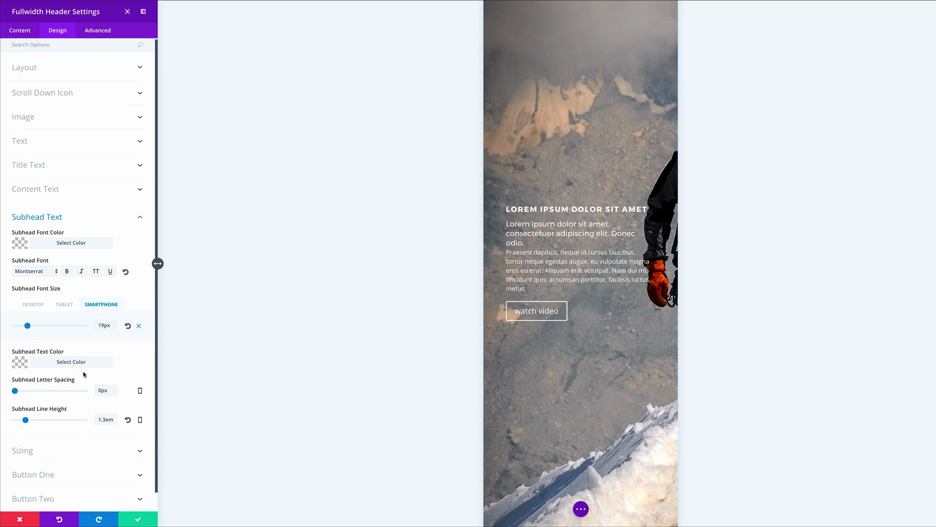
left_click(59, 191)
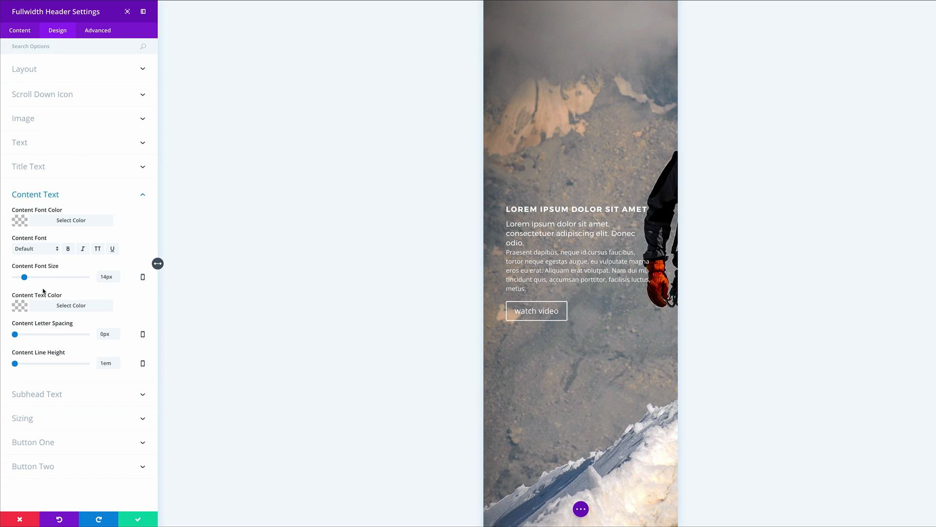
Step: Give the header's body paragraph Montserrat, 18px on desktop, with 1.5em line height
left_click(42, 249)
scroll(67, 443, "down", 5)
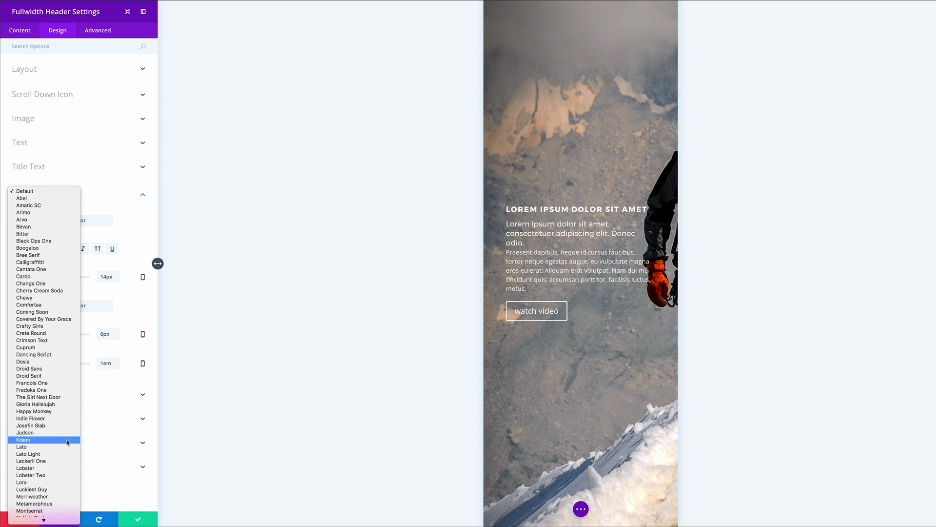
left_click(52, 455)
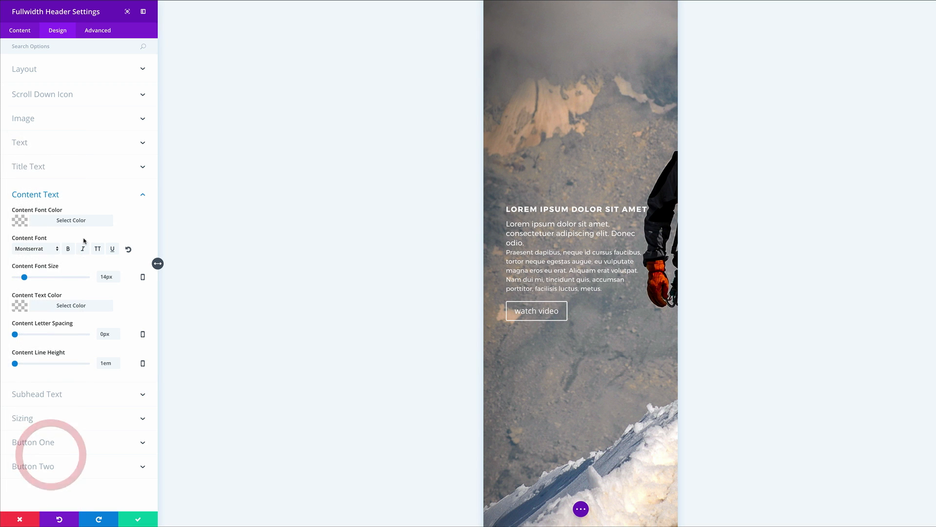
left_click(25, 277)
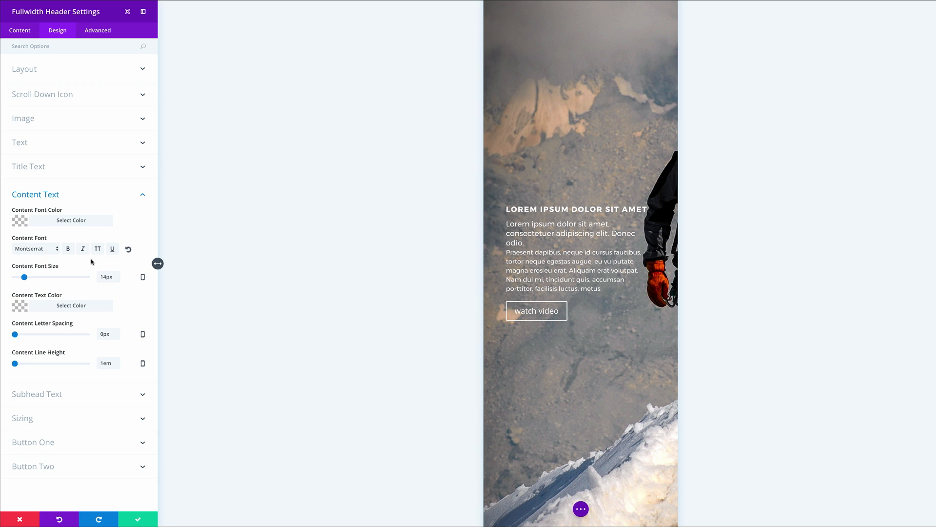
left_click(142, 276)
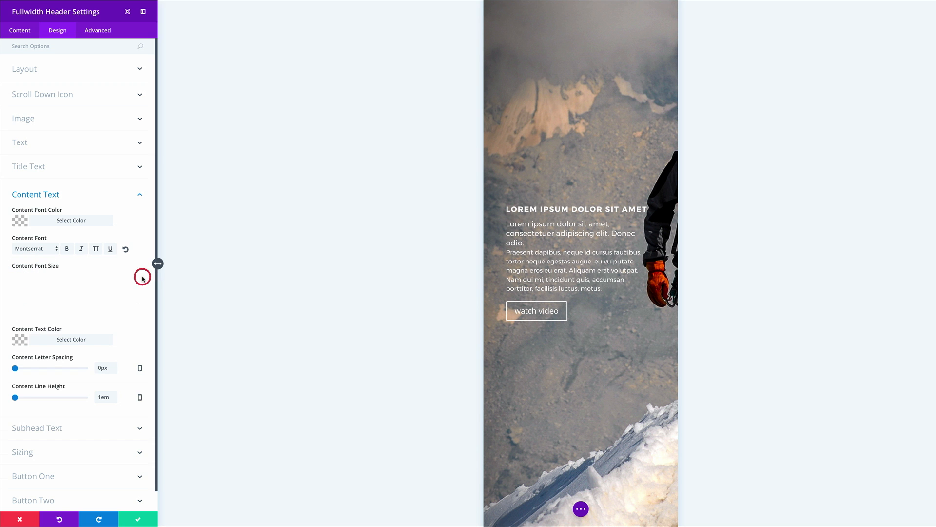
left_click(33, 282)
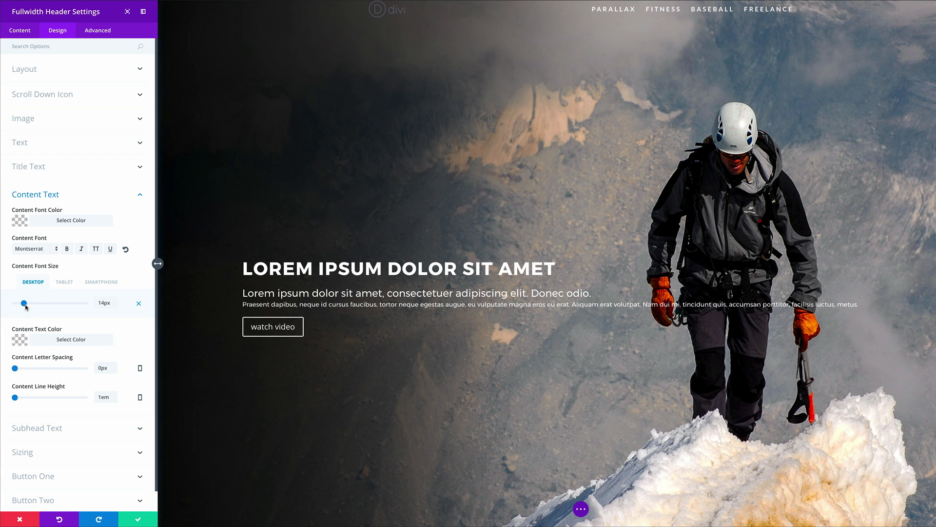
left_click_drag(24, 305, 27, 304)
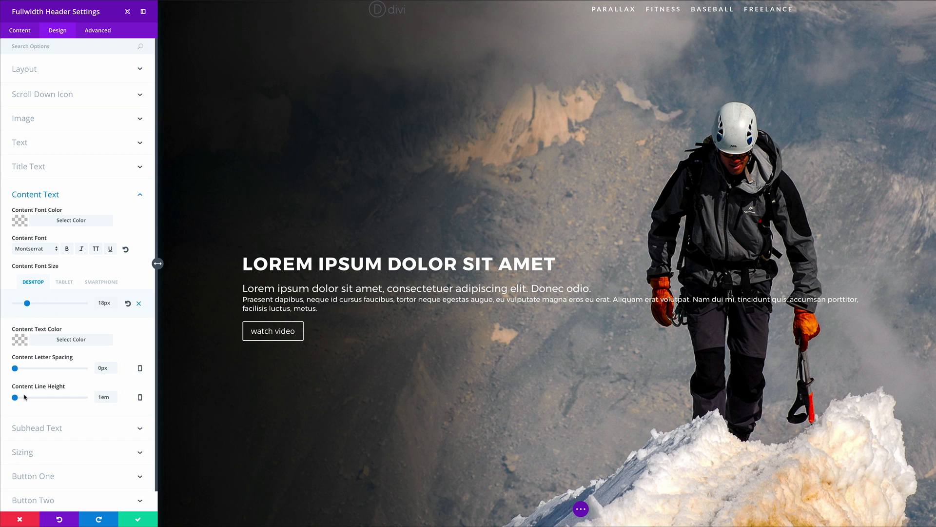
left_click_drag(15, 398, 33, 399)
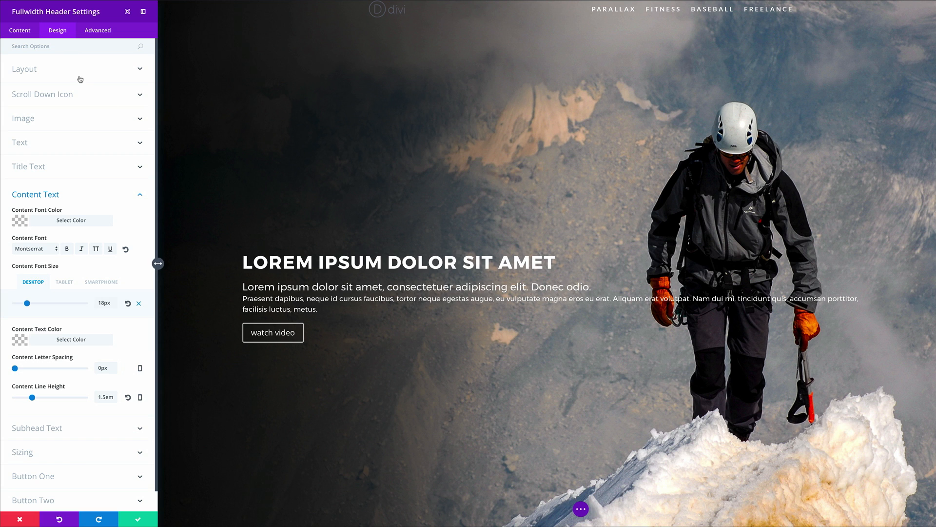
Step: Set the header's Text Max Width to 600px using the 'Max' option search
left_click(33, 49)
type("Max")
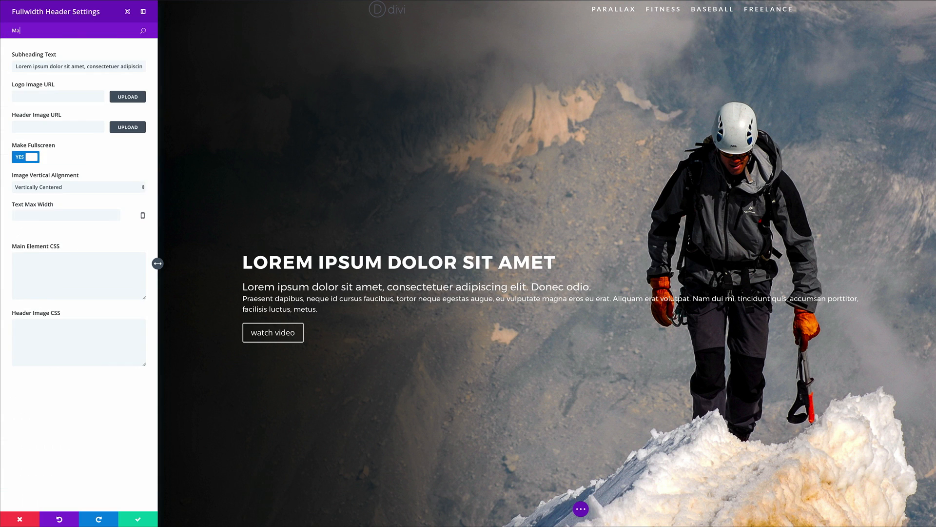
left_click(46, 65)
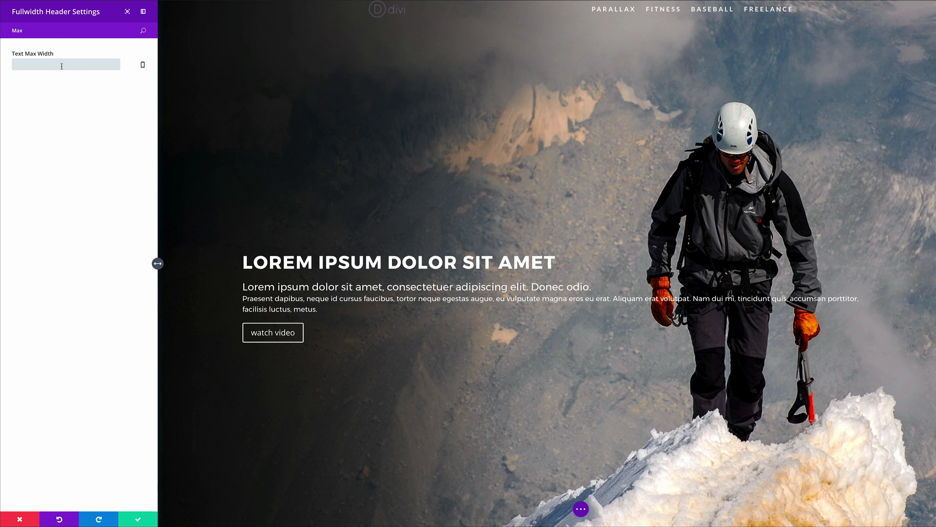
left_click(71, 157)
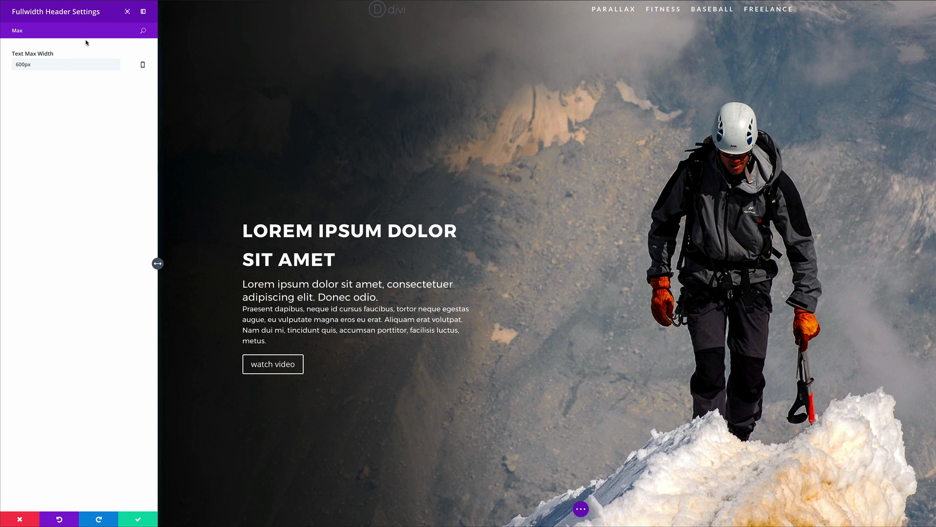
key("BackSpace")
key("BackSpace")
key("BackSpace")
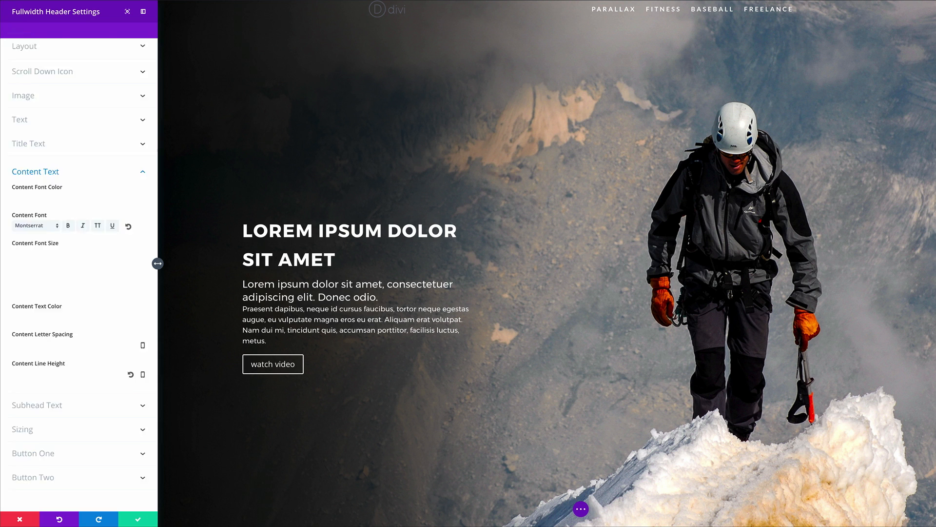
Step: Enable custom styles for Button One and make its text bold and uppercase
scroll(83, 301, "down", 1)
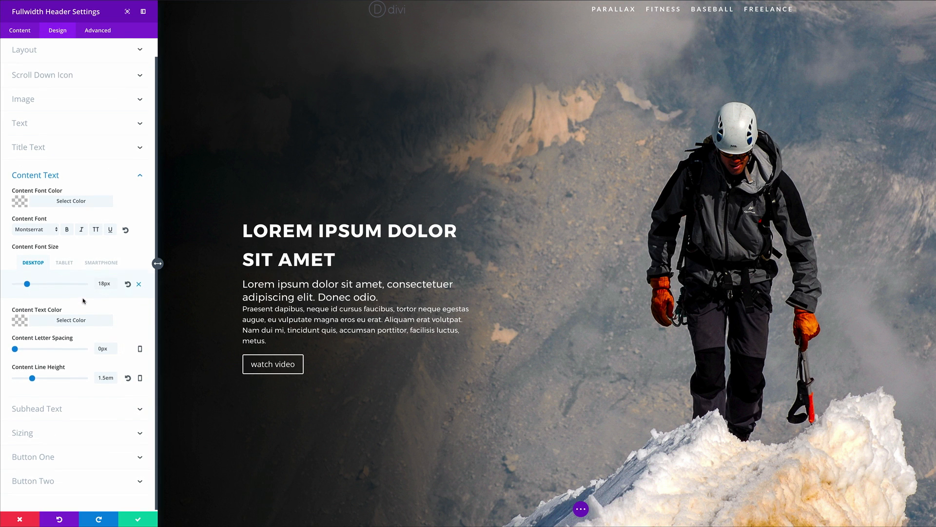
left_click(47, 456)
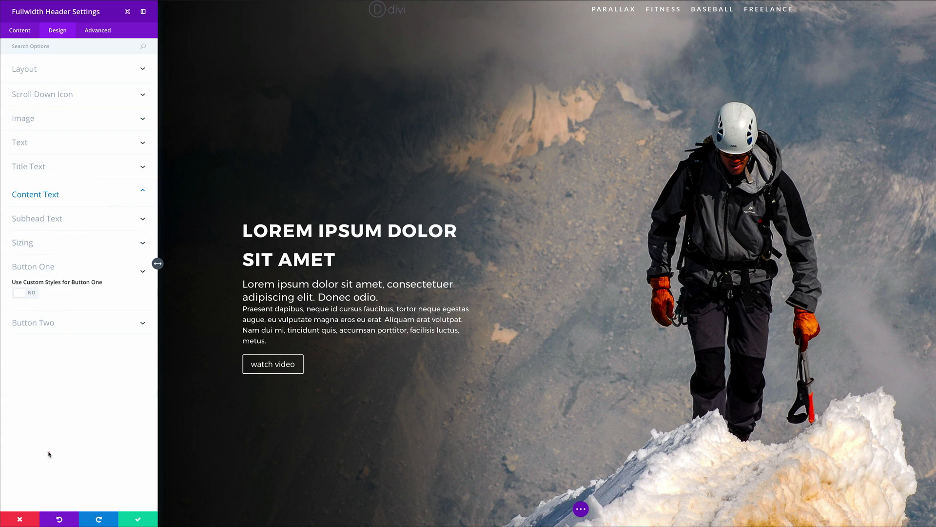
left_click(32, 294)
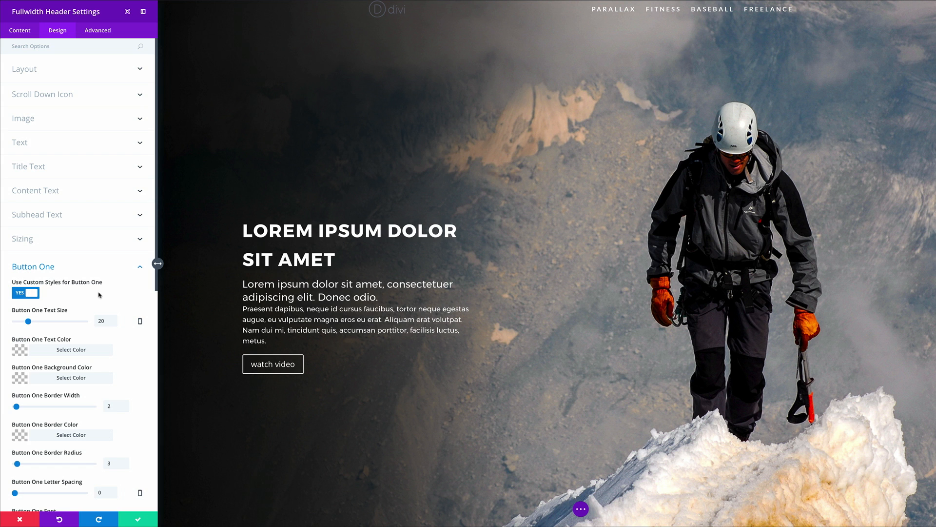
scroll(99, 294, "down", 5)
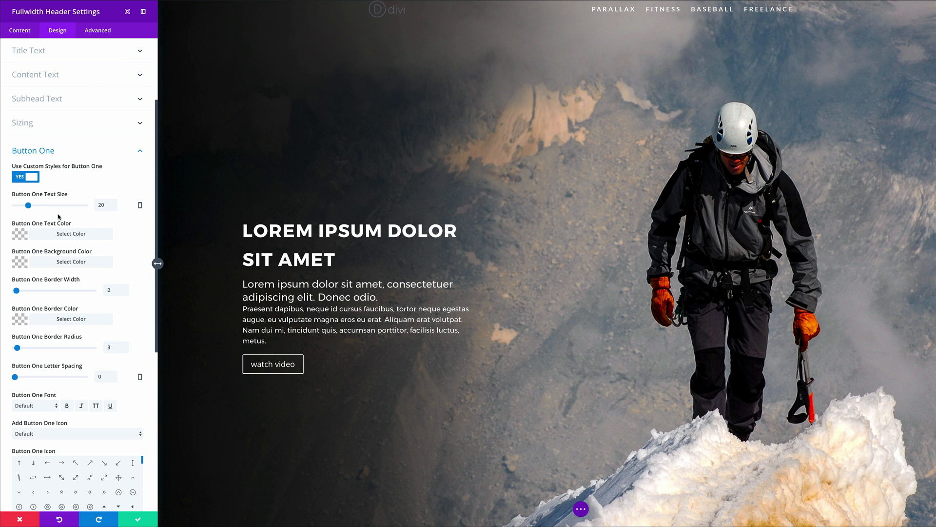
scroll(33, 220, "down", 2)
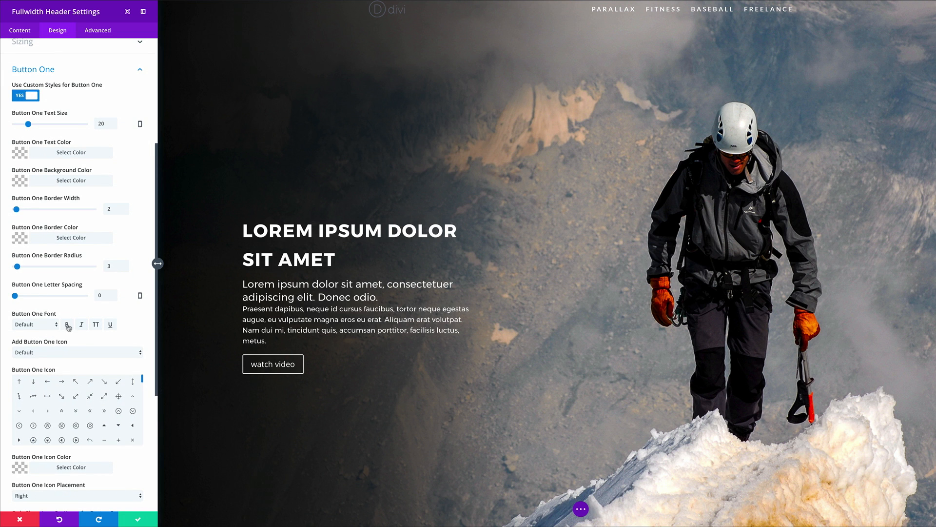
left_click(68, 325)
left_click(96, 326)
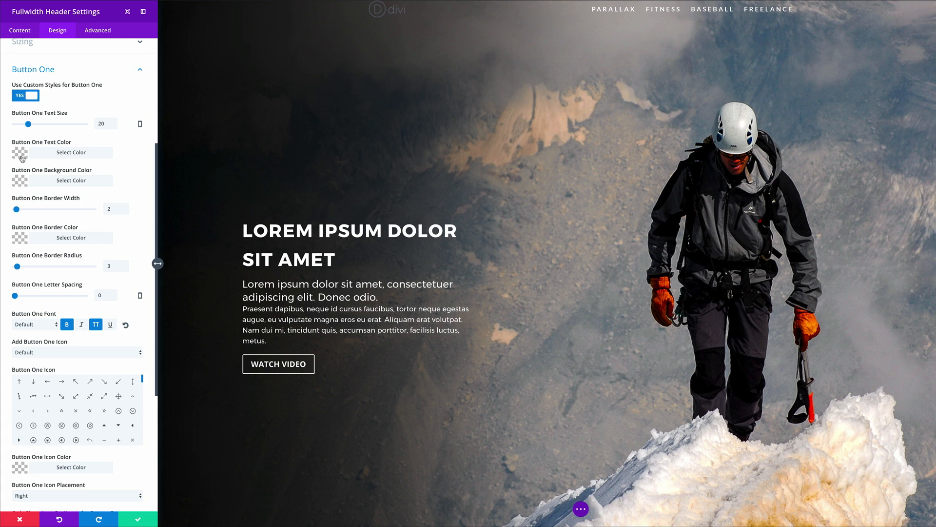
Step: Give the WATCH VIDEO button an orange background and 0 border width, then save the header settings
left_click(20, 182)
left_click(70, 267)
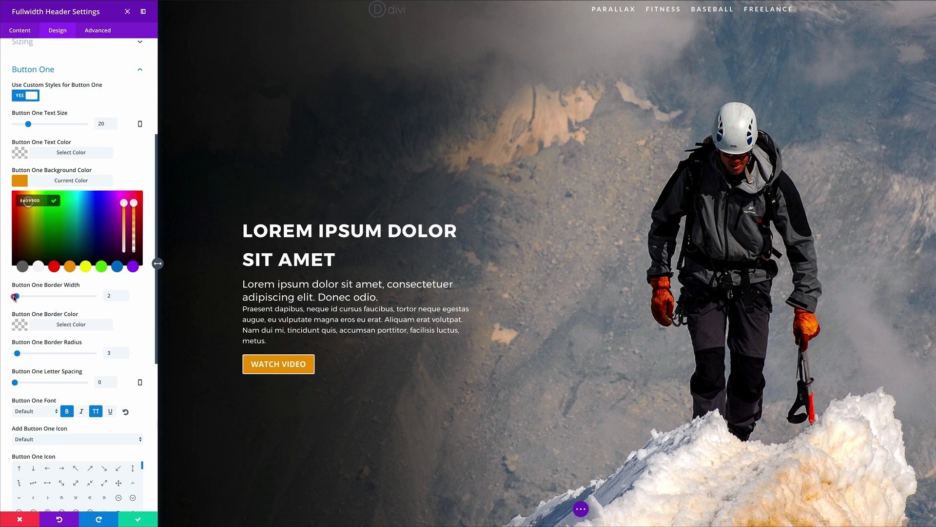
left_click_drag(16, 296, 7, 297)
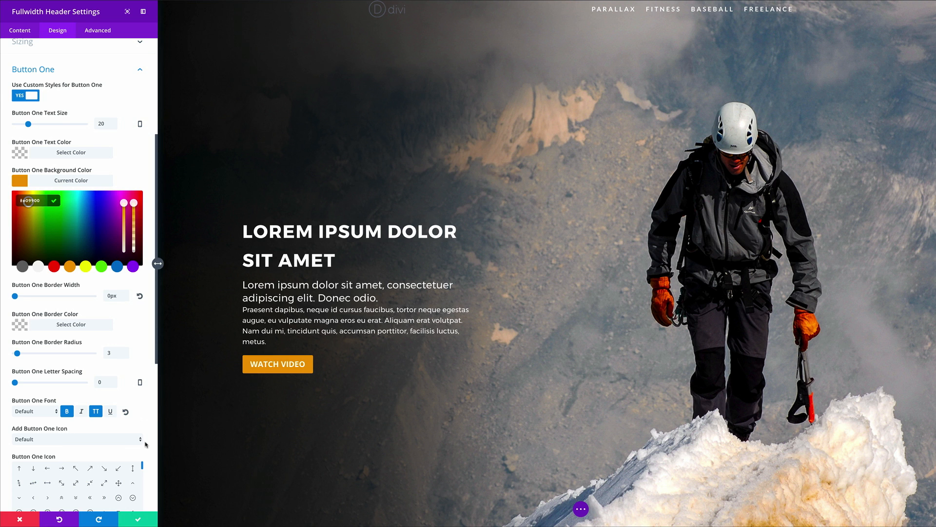
scroll(141, 449, "down", 5)
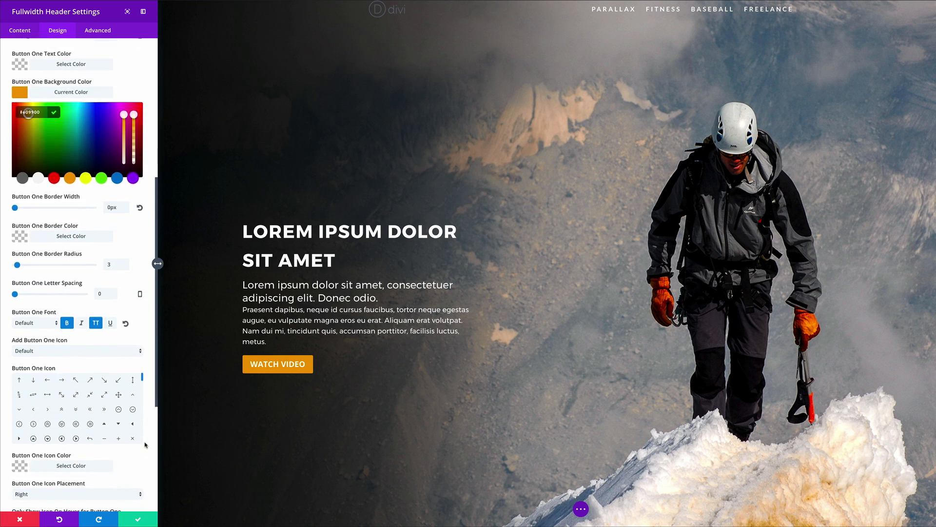
left_click(140, 520)
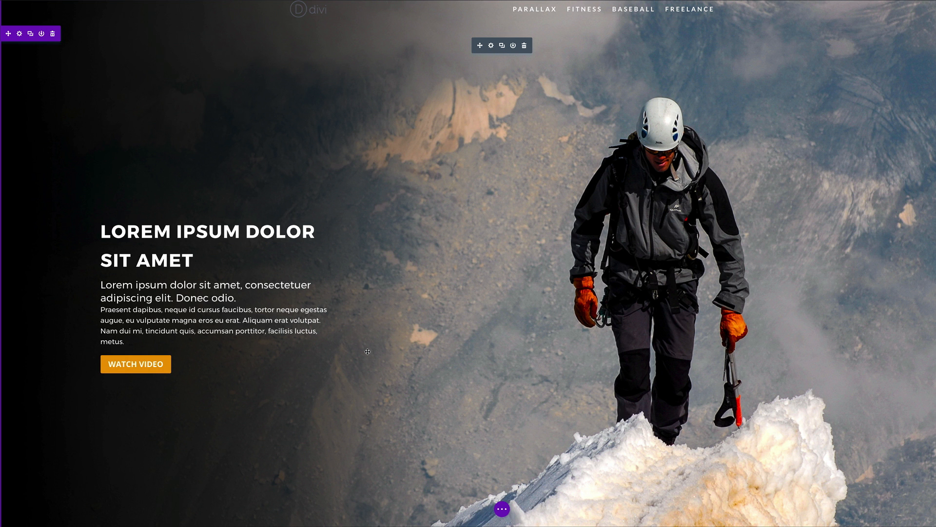
Step: Insert a Regular section below the header with a four-column row
scroll(368, 348, "down", 3)
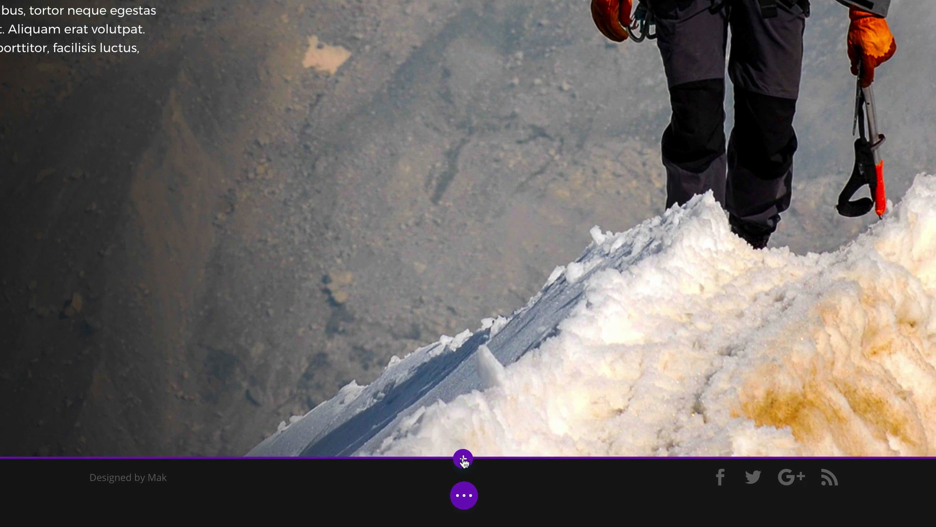
left_click(462, 460)
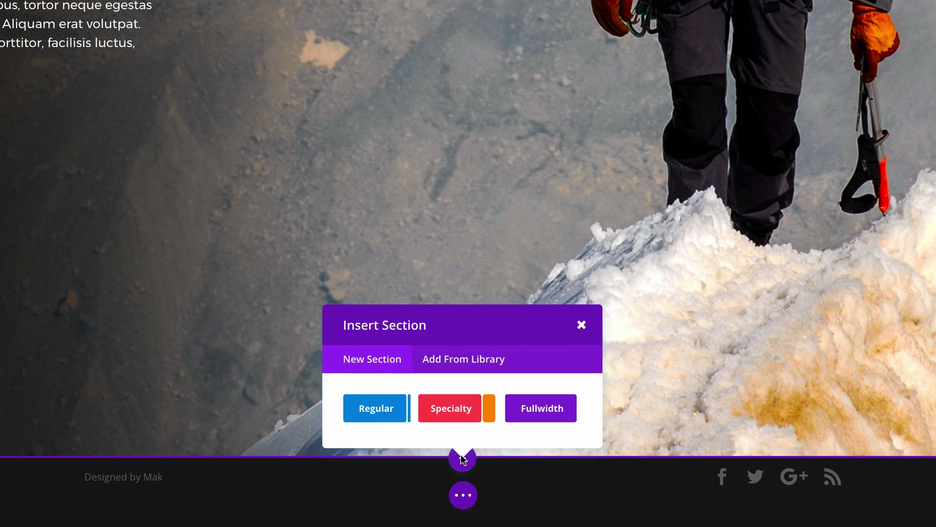
left_click(389, 413)
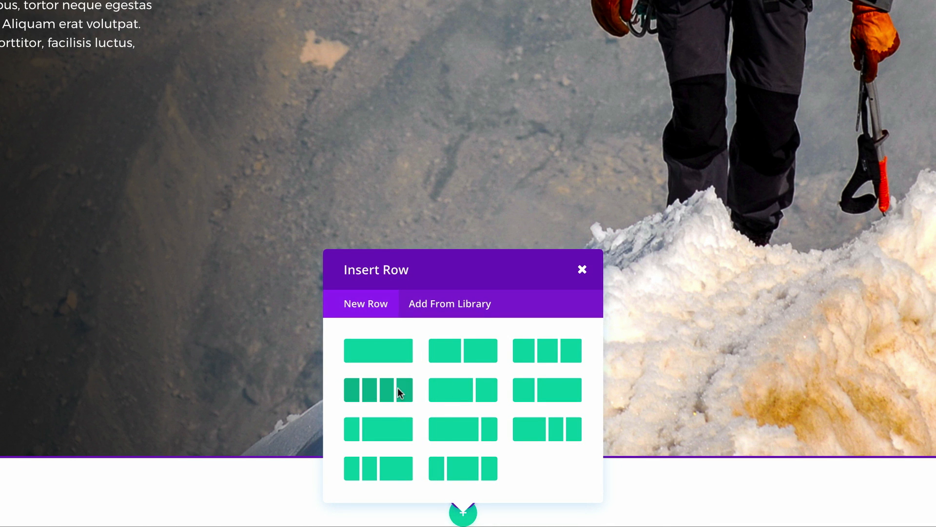
left_click(379, 390)
Step: Add a Video module to the row's first column
scroll(376, 380, "down", 4)
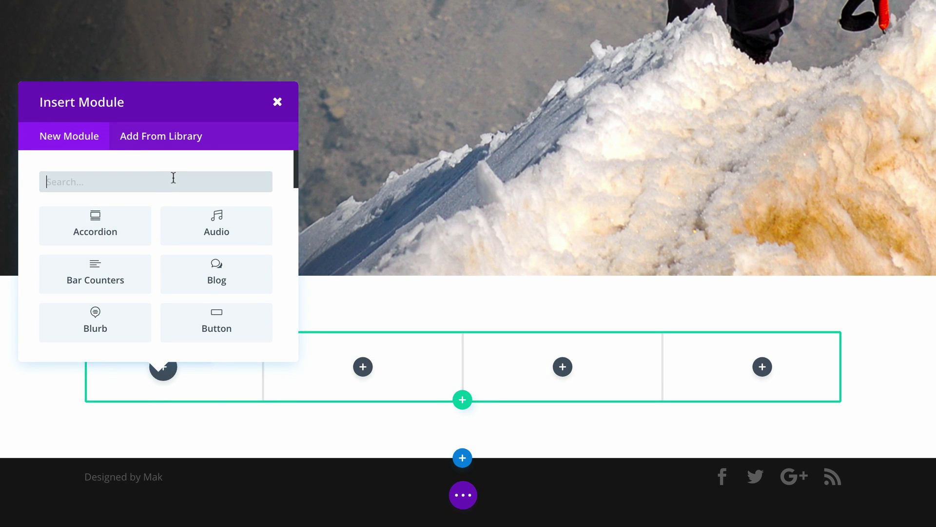
type("vie")
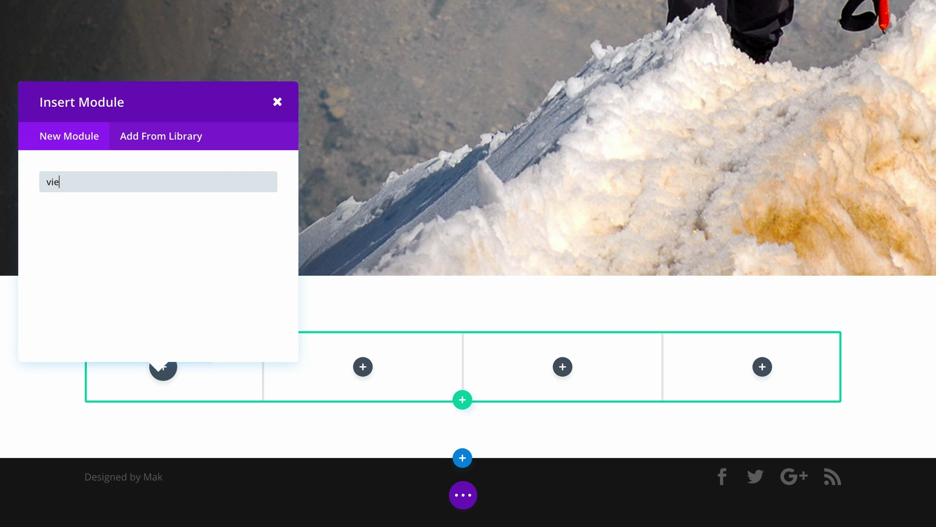
key("BackSpace")
left_click(142, 268)
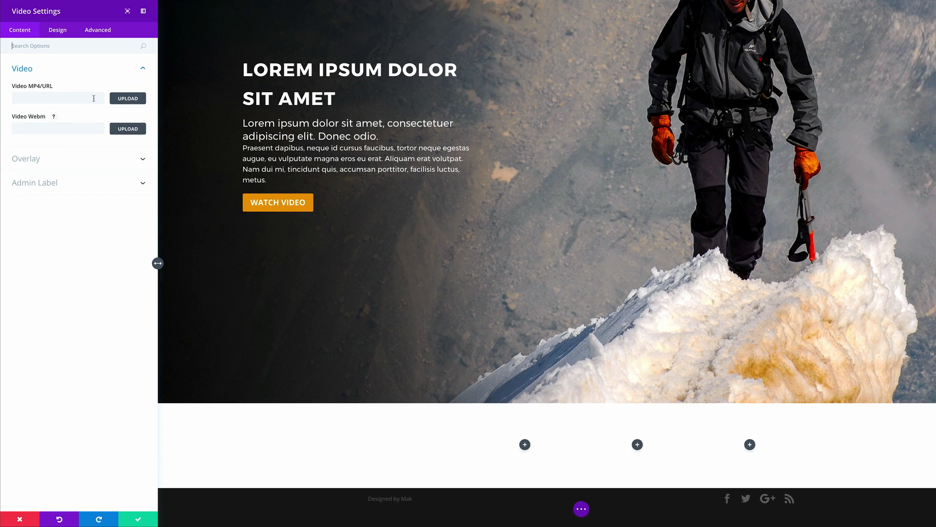
left_click(94, 98)
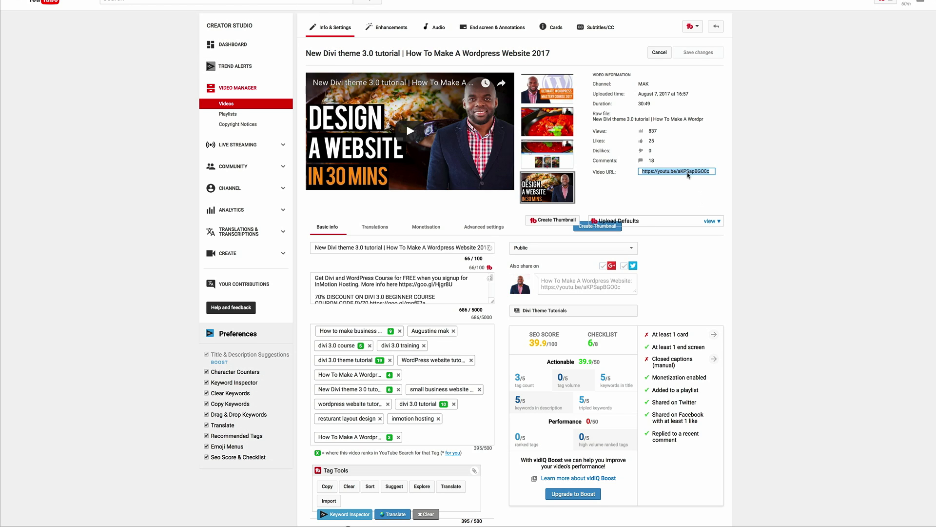
Step: Select and copy the Divi tutorial video's short YouTube link
left_click(712, 172)
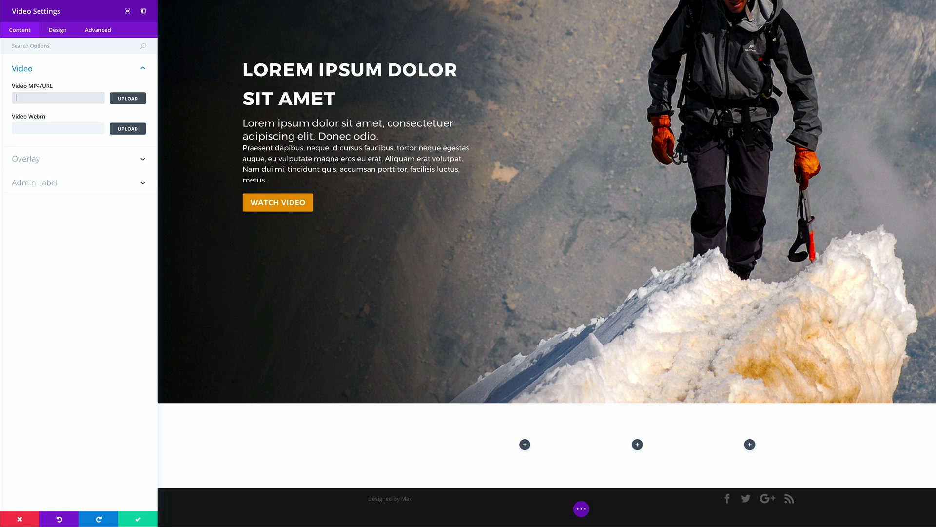
Step: Paste the copied YouTube link into the Video MP4/URL field
left_click(59, 99)
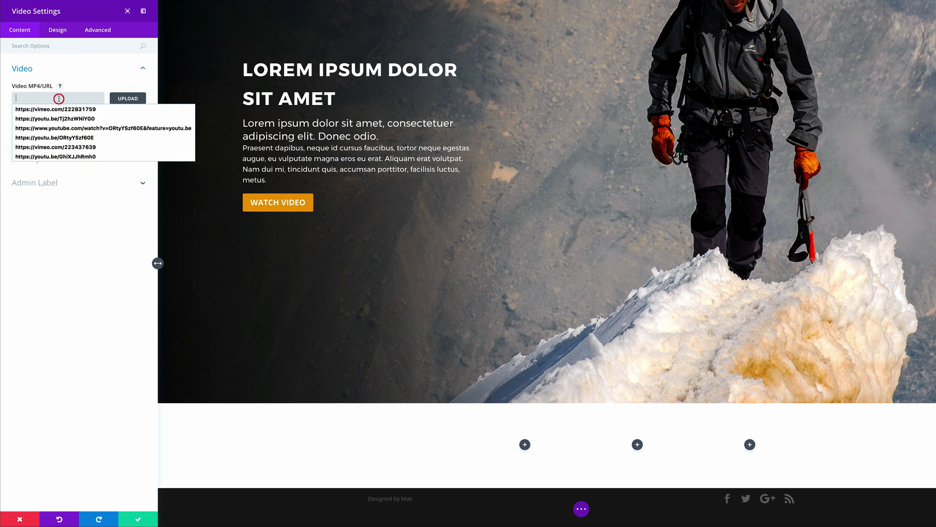
type("https://youtu.be/aKPSapBGO0c")
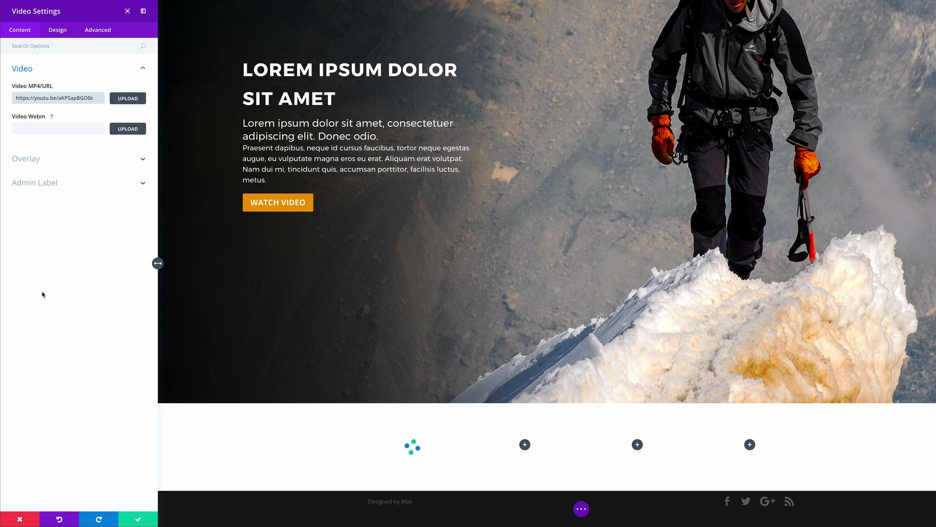
scroll(310, 344, "down", 1)
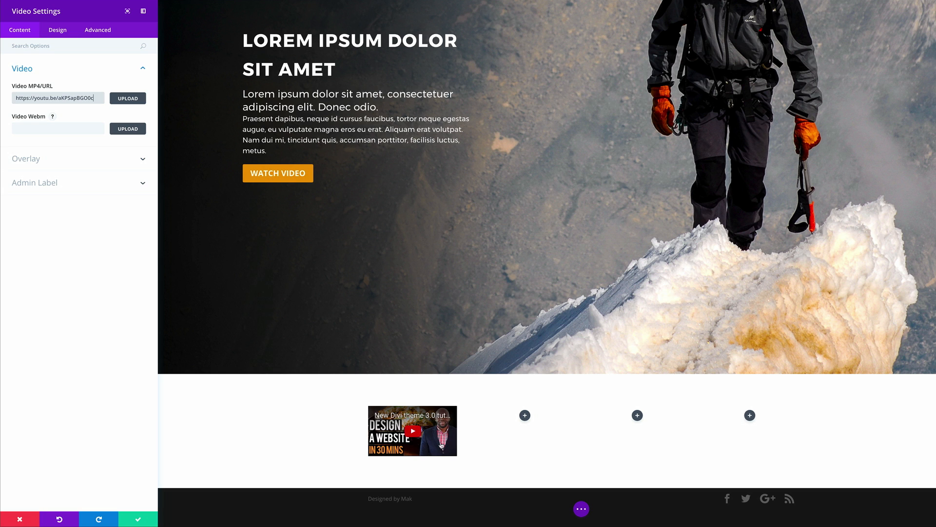
Step: Set the mountain-climber photo from the Media Library as the video overlay and save the module
left_click(35, 160)
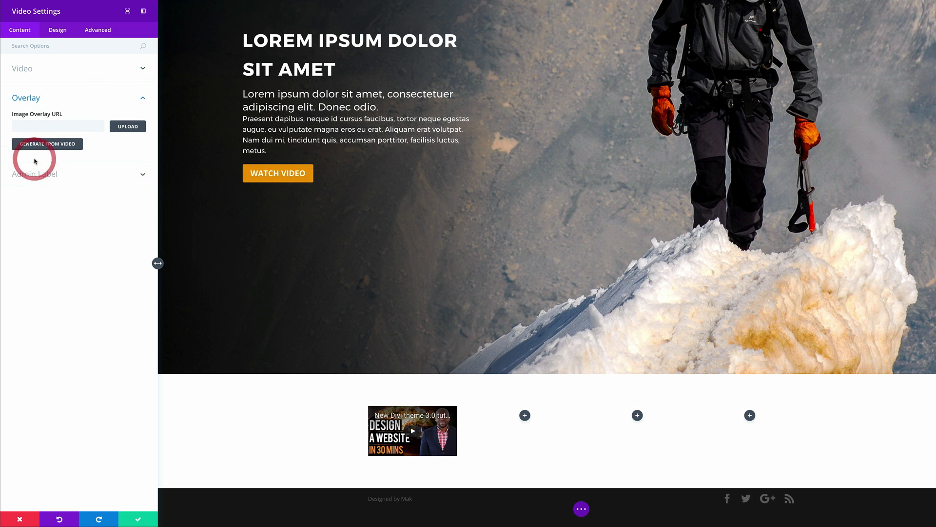
left_click(132, 128)
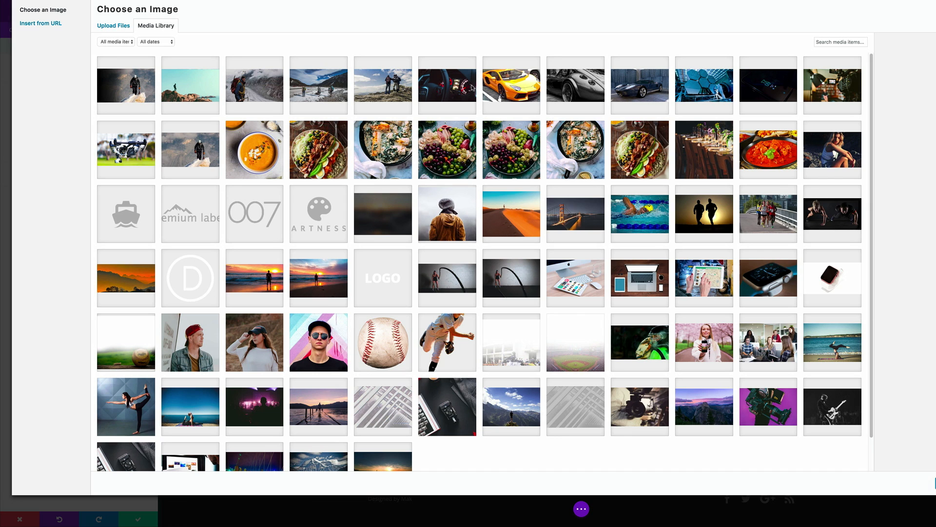
left_click(261, 88)
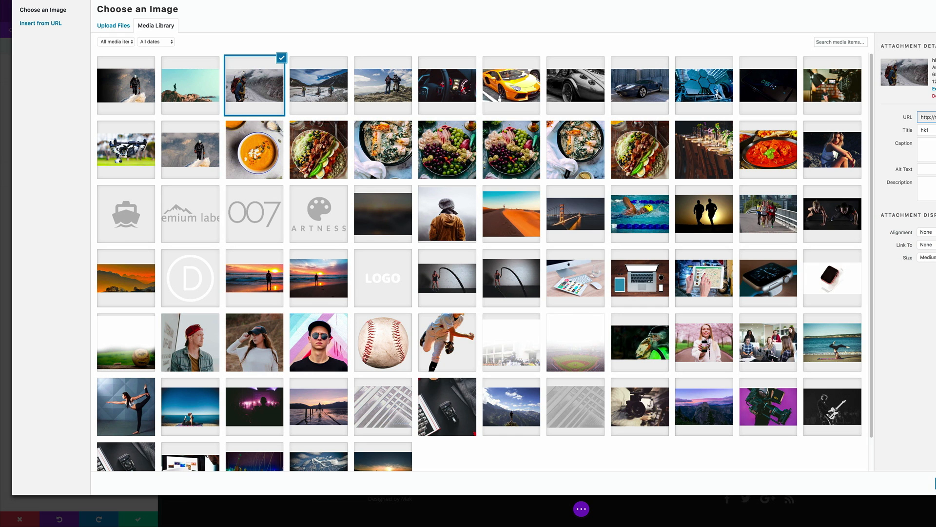
left_click(935, 483)
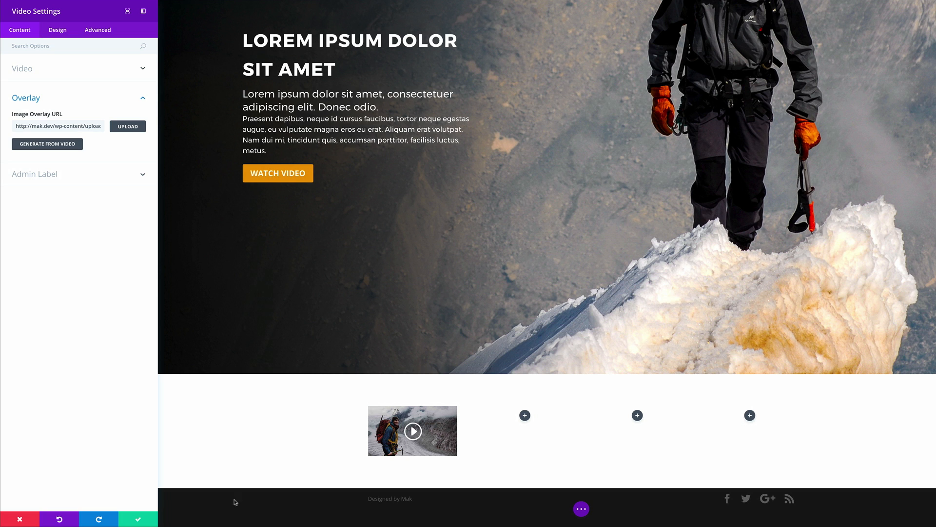
left_click(138, 520)
mouse_move(464, 448)
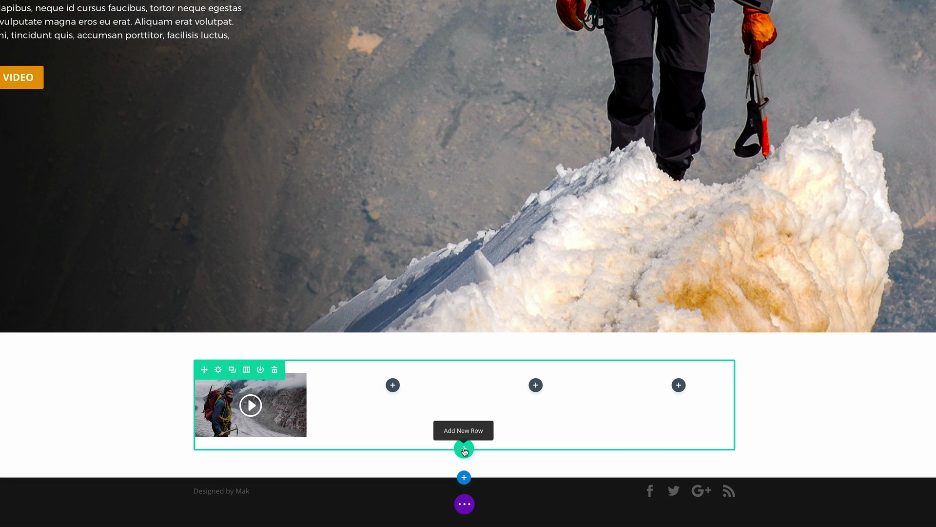
Step: Add a one-column row with a Text module reading 'Adventure Vlog' below the videos
left_click(464, 449)
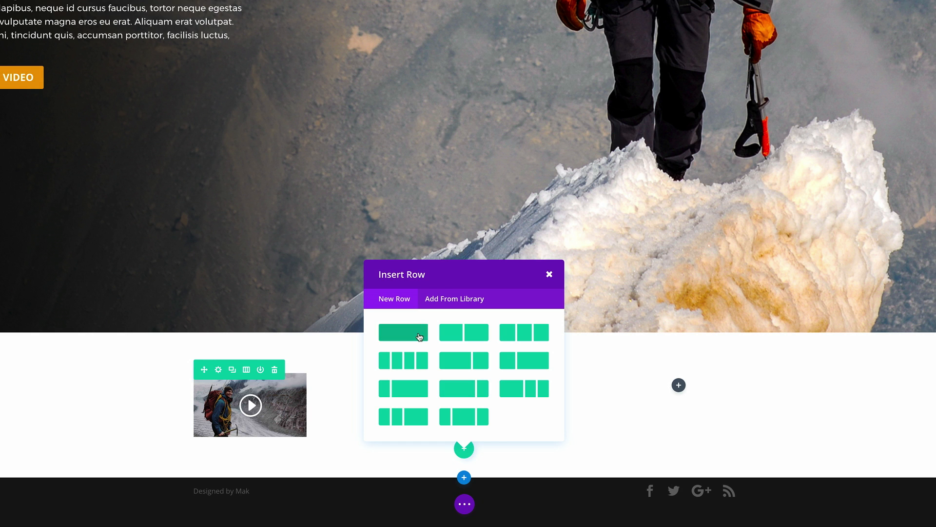
left_click(416, 334)
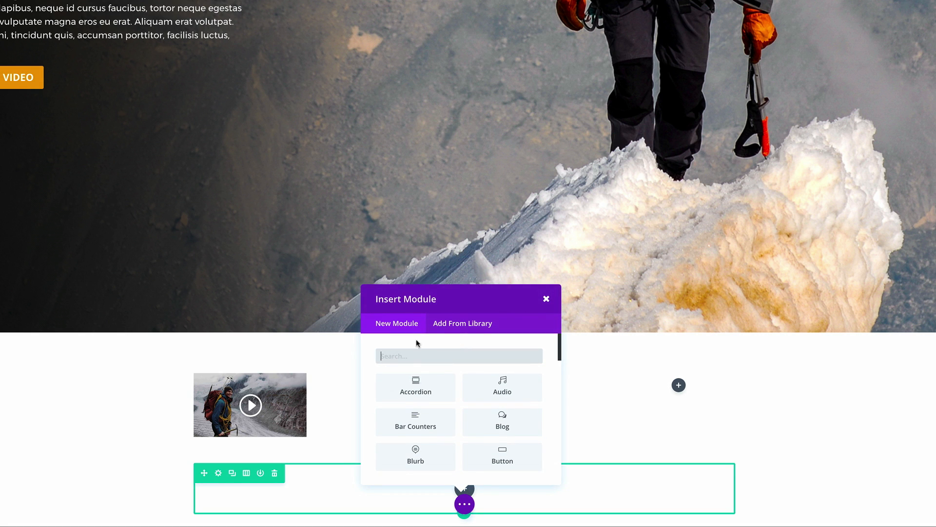
type("text")
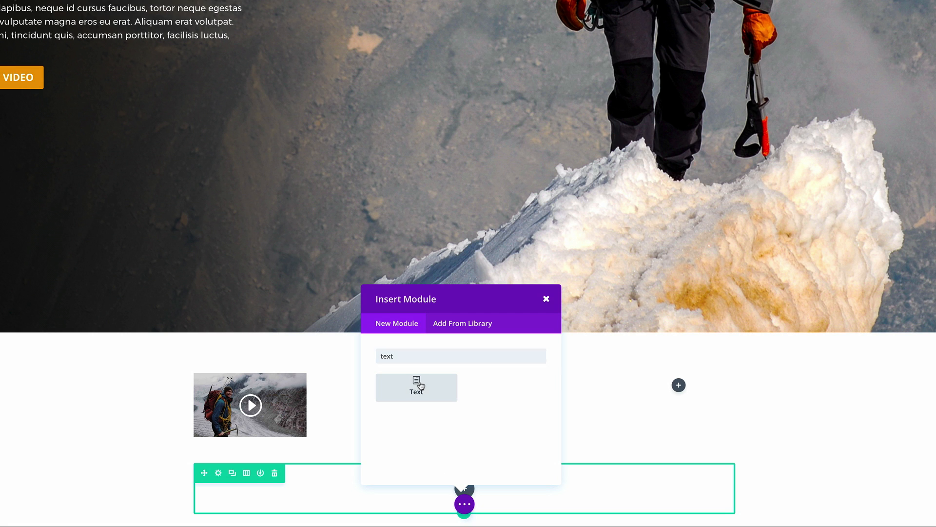
left_click(417, 386)
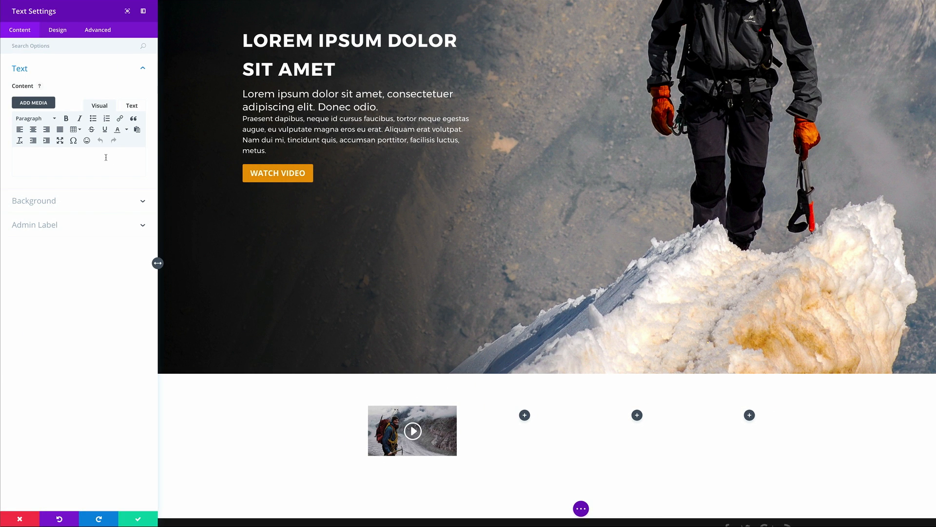
left_click(106, 157)
type("Adventure Vlog")
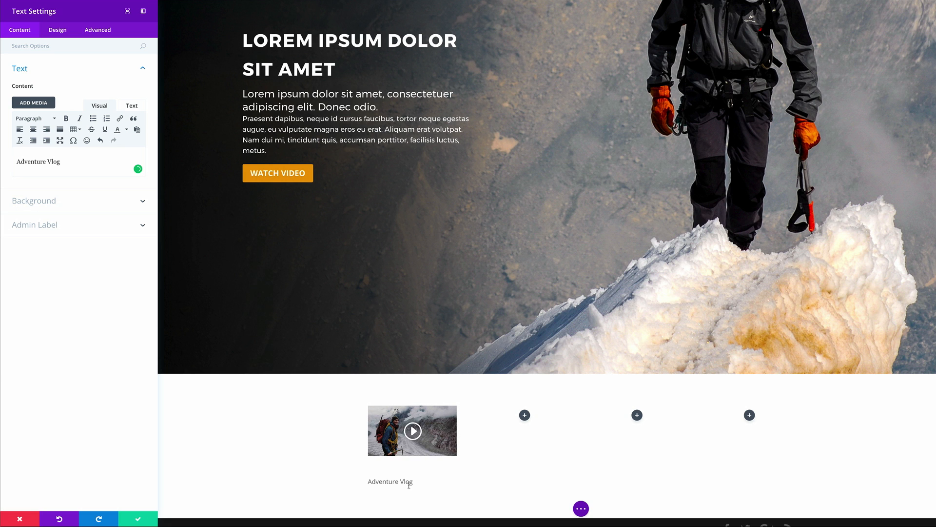
left_click(60, 31)
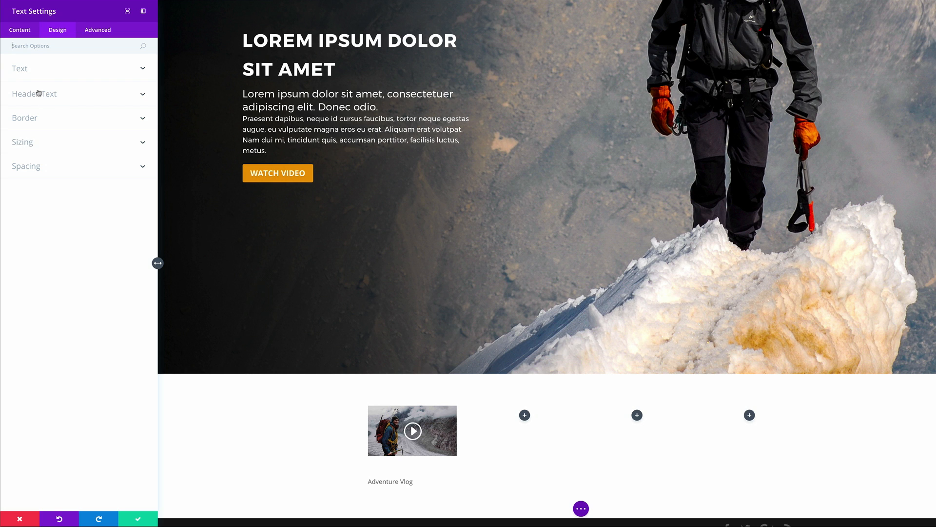
Step: Make the Adventure Vlog text uppercase at 20px font size with 2px letter spacing
left_click(26, 71)
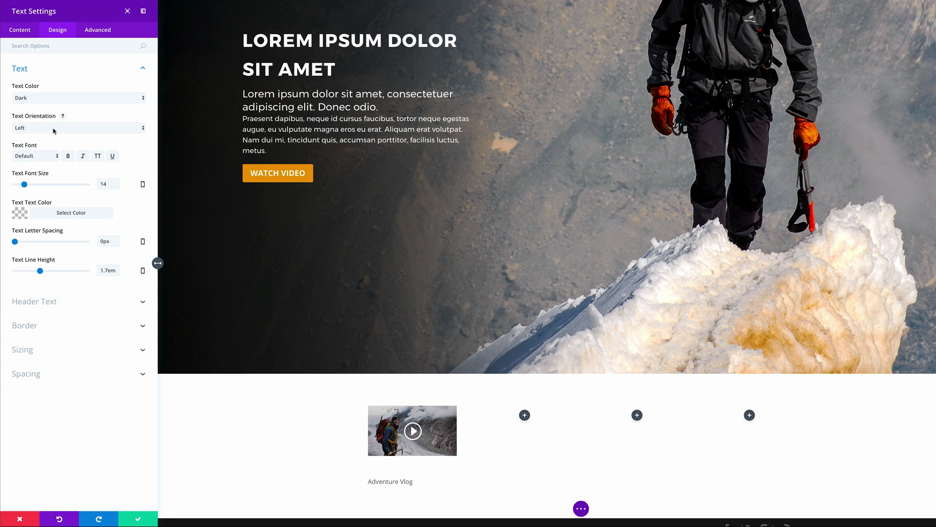
left_click(97, 156)
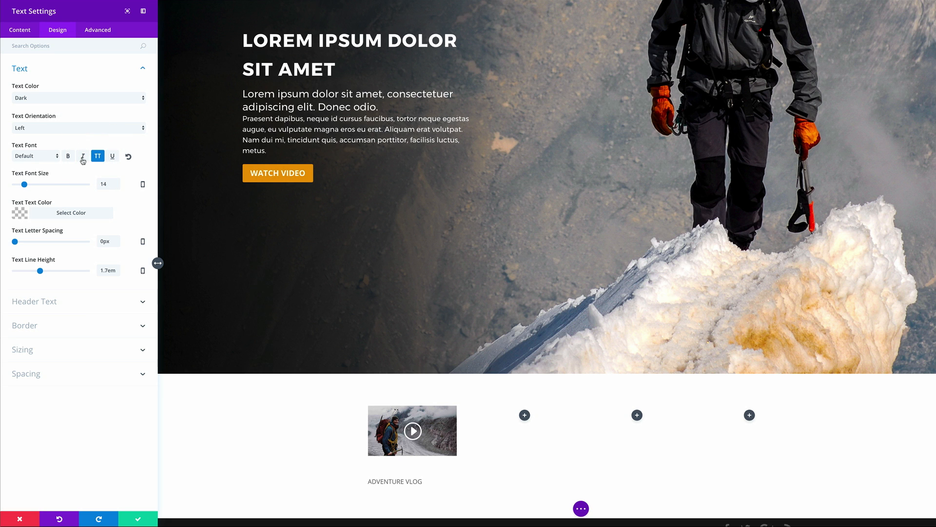
left_click_drag(24, 185, 28, 185)
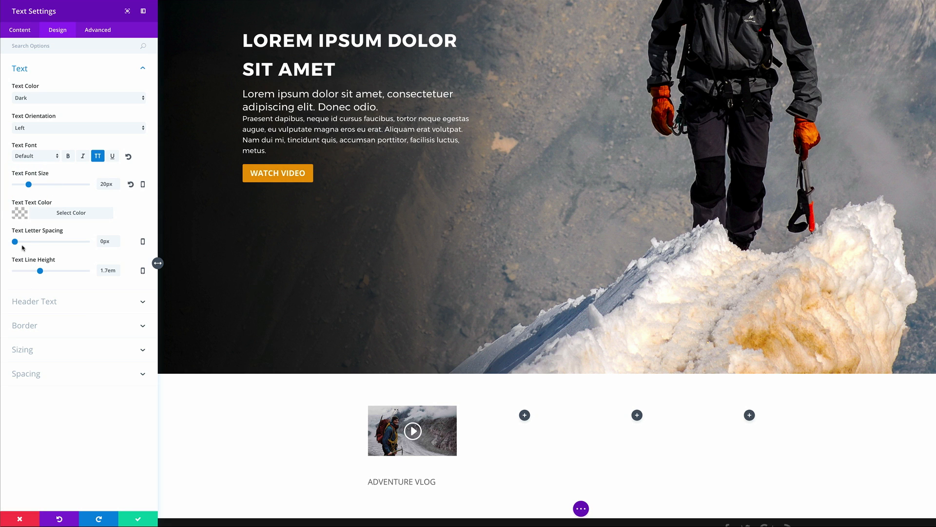
left_click_drag(15, 242, 16, 242)
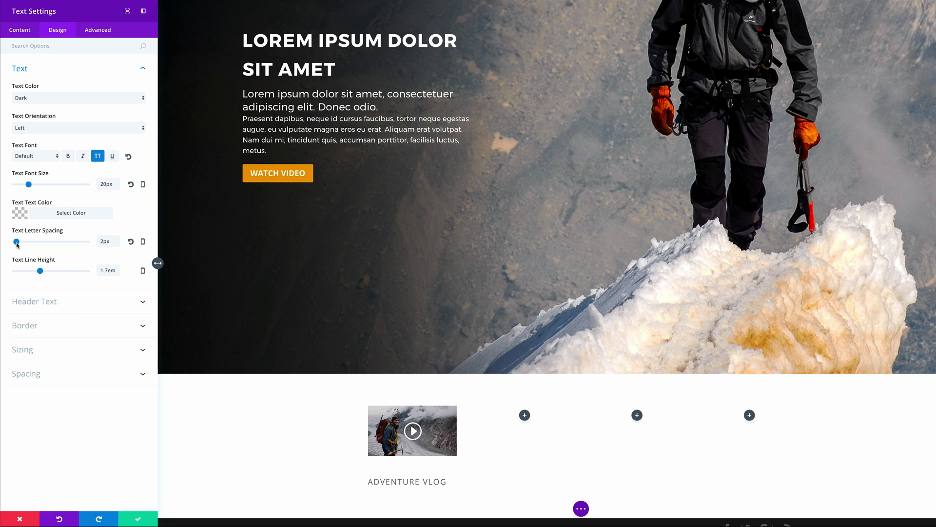
left_click(16, 243)
left_click(138, 521)
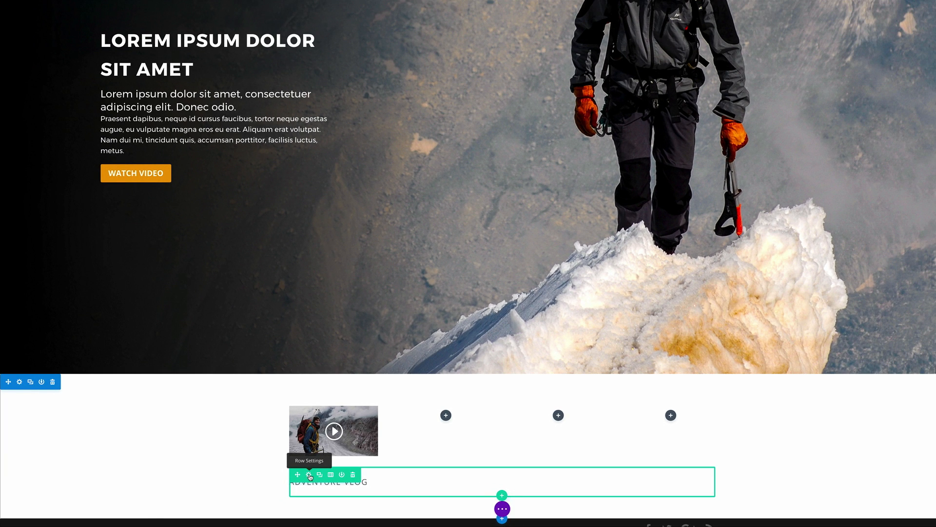
Step: Give the Adventure Vlog row a black background colour
left_click(310, 476)
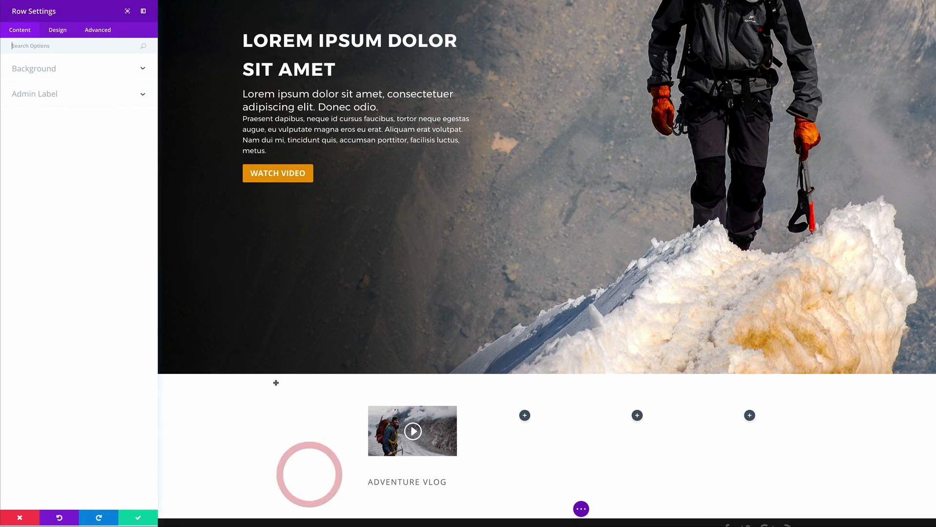
left_click(54, 70)
left_click(78, 142)
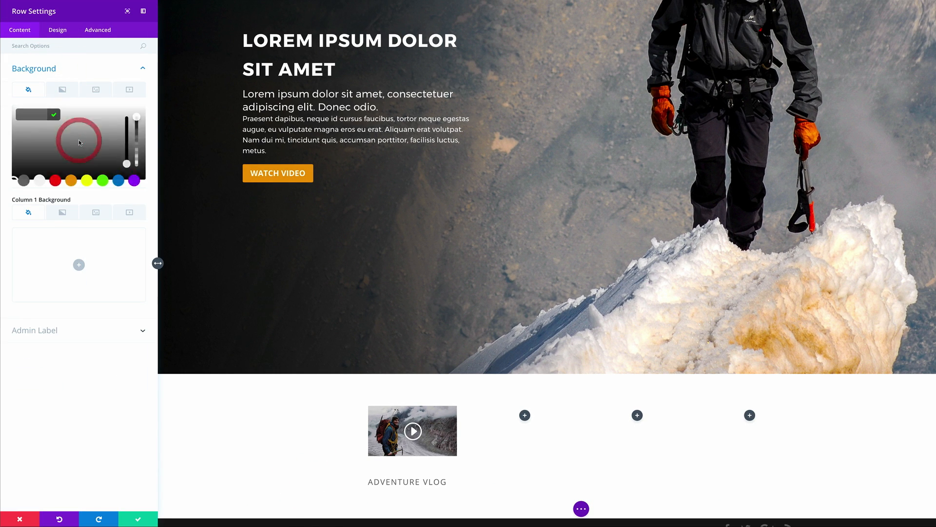
left_click_drag(19, 156, 7, 182)
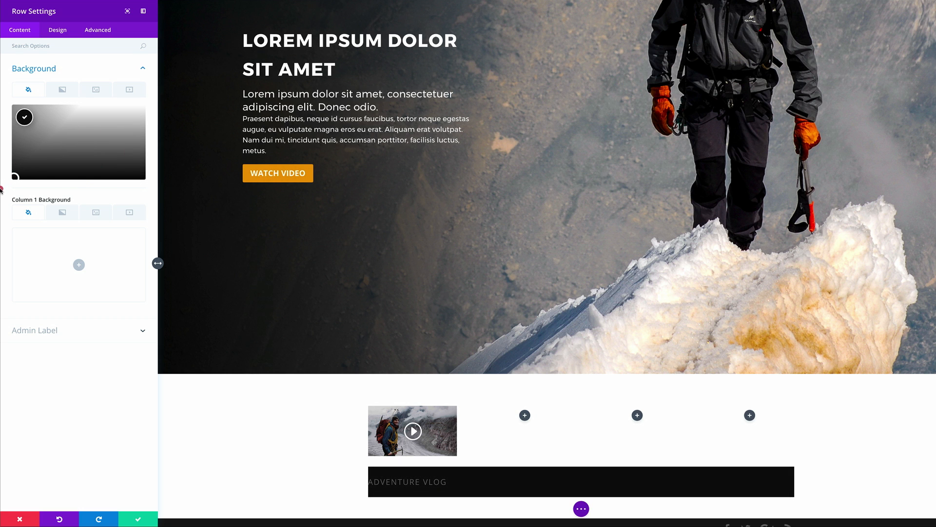
left_click(2, 187)
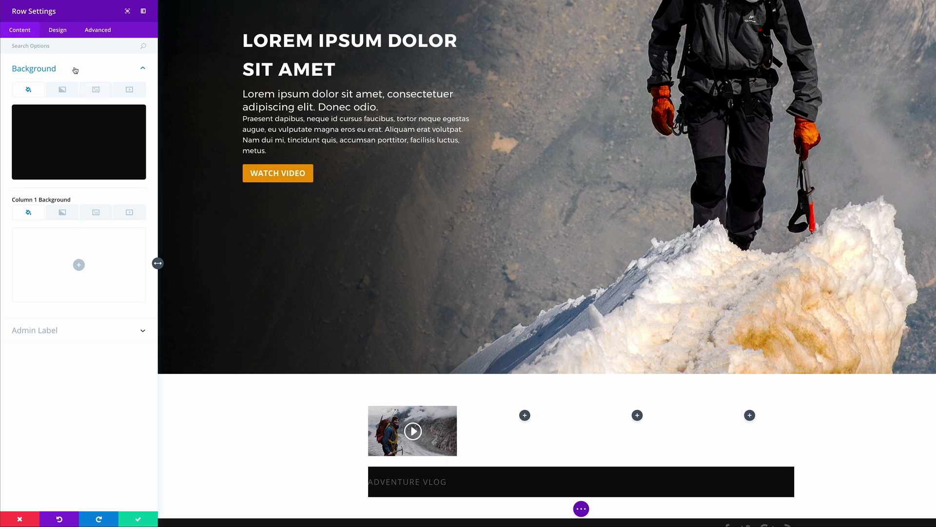
Step: Set the row's left padding to 40px
left_click(59, 31)
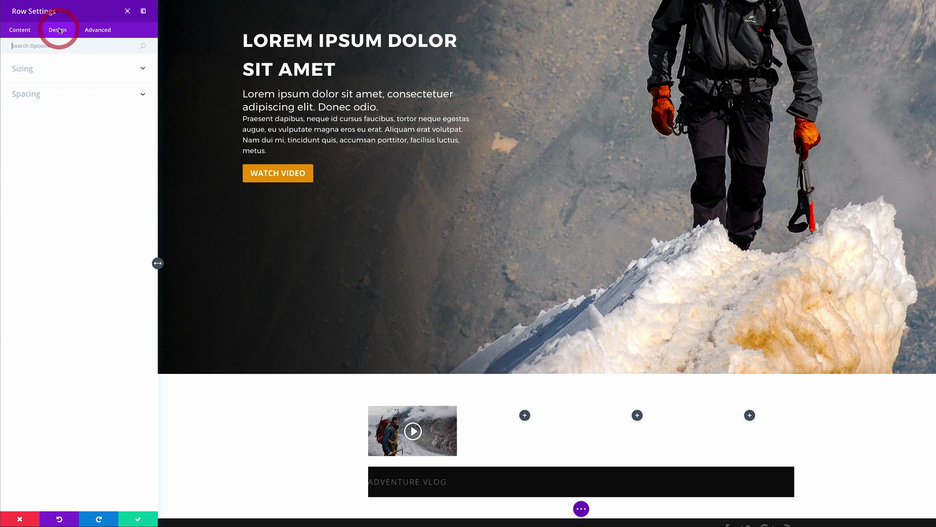
left_click(30, 97)
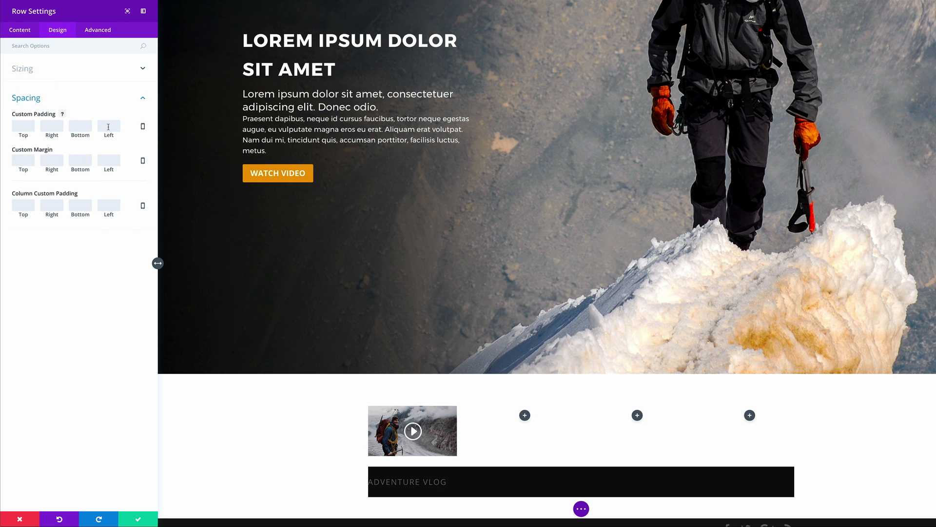
left_click(109, 126)
type("40")
left_click(109, 363)
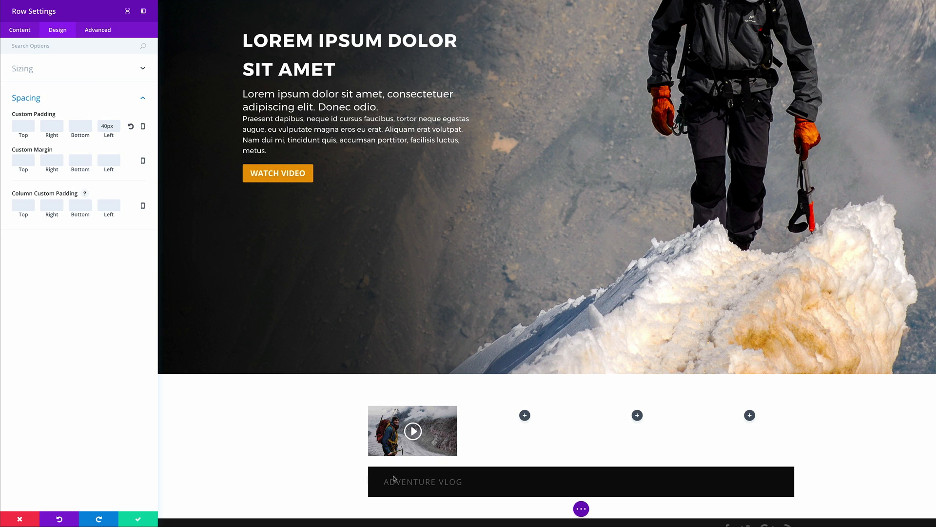
Step: Enable a custom row width of 90% and save the row settings
left_click(74, 45)
left_click(22, 70)
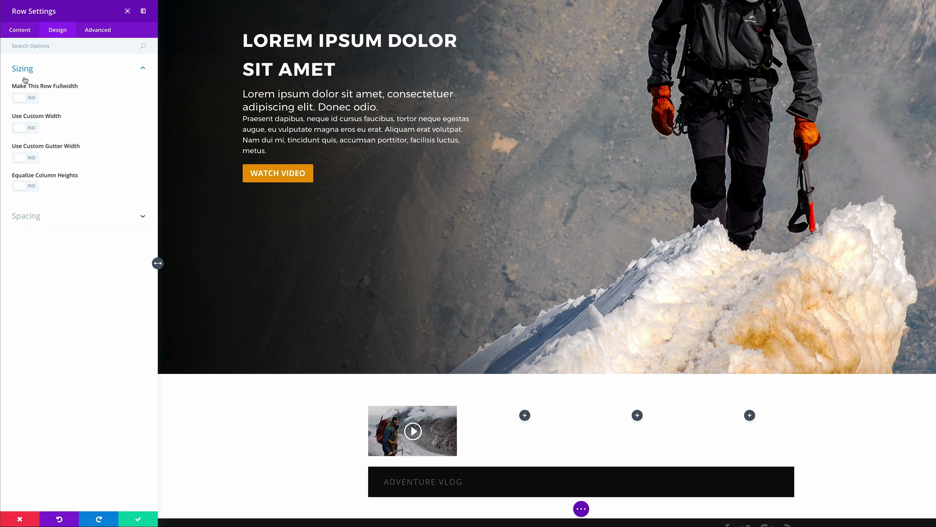
left_click(32, 128)
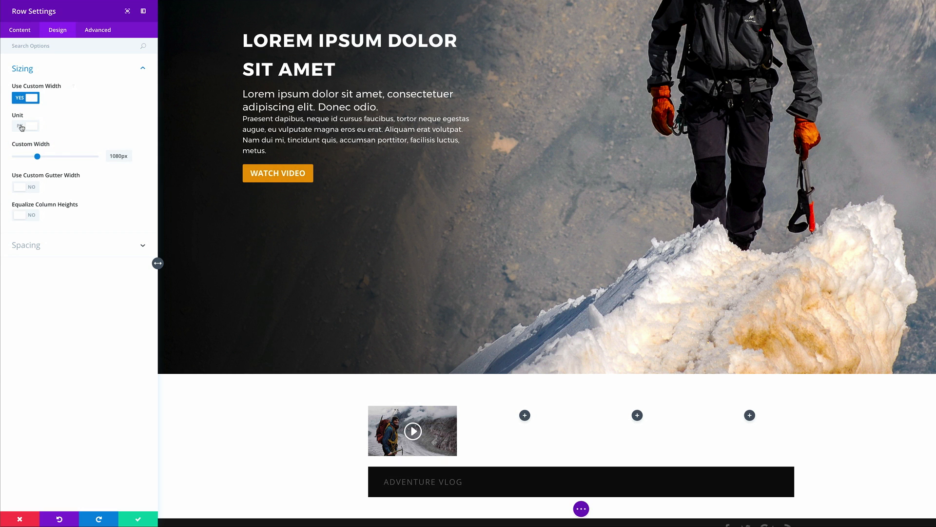
left_click(20, 127)
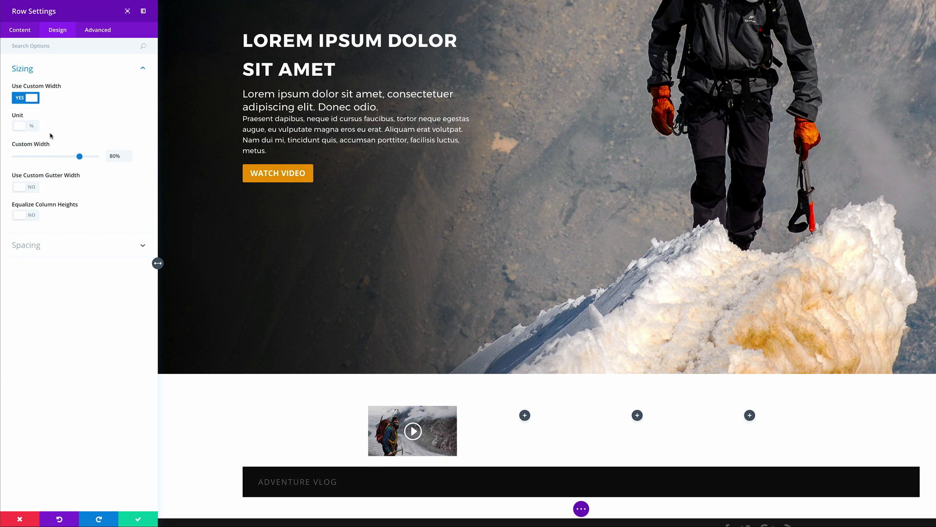
left_click_drag(112, 156, 109, 157)
type("9")
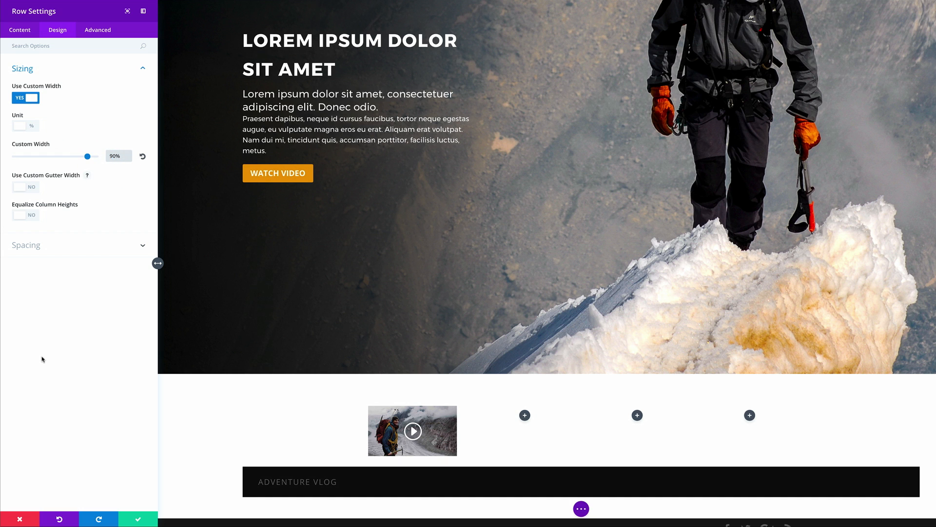
left_click(136, 521)
Step: Drag the Adventure Vlog title row above the four-column video row, then open the video row's settings
scroll(185, 465, "down", 1)
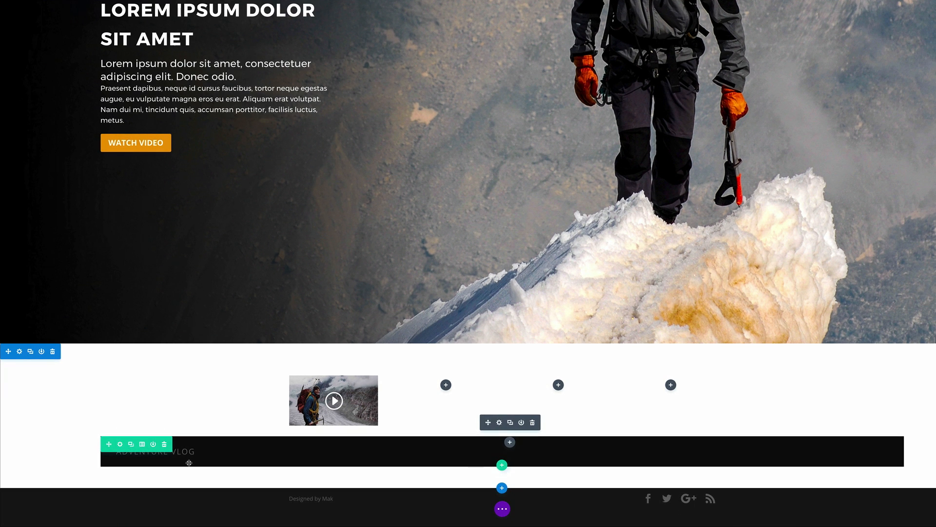
left_click_drag(109, 445, 303, 472)
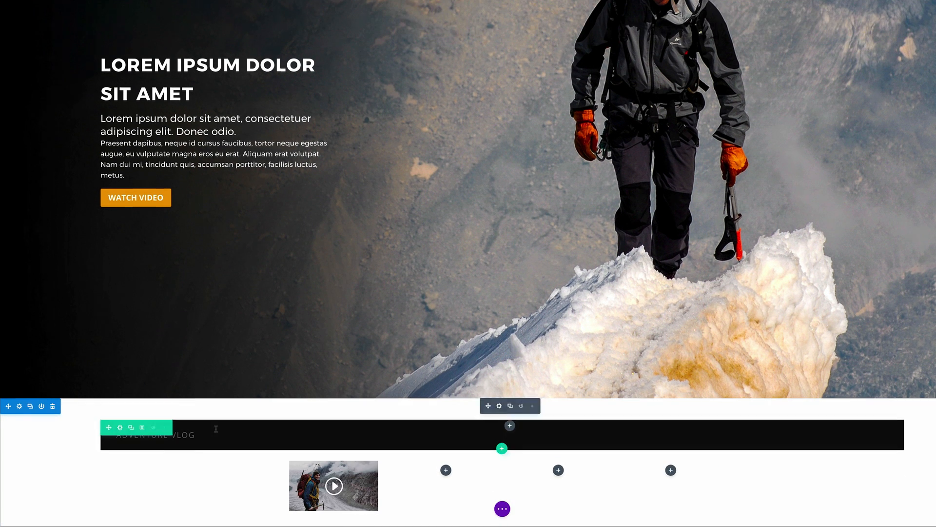
scroll(219, 443, "down", 2)
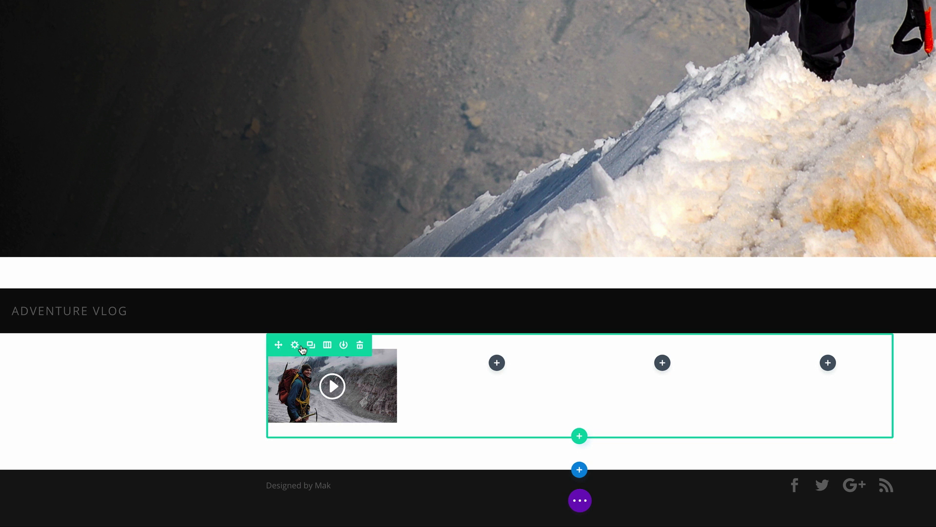
left_click(295, 346)
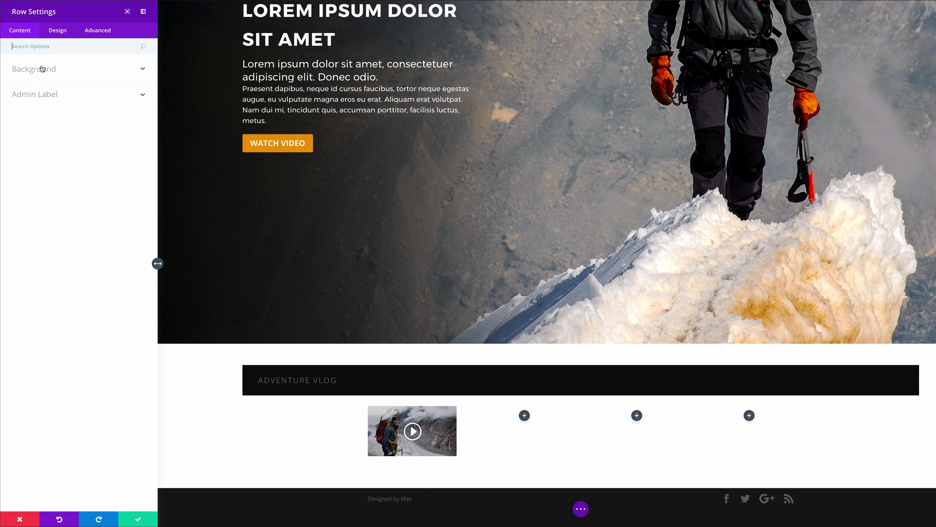
Step: Give the video row a near-black #0c0c0c background colour
left_click(42, 69)
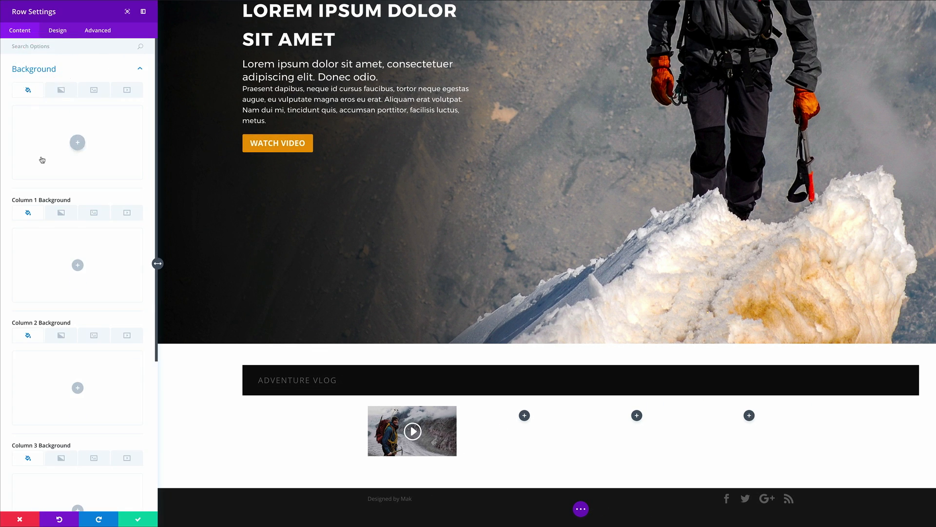
left_click(77, 142)
left_click(18, 170)
left_click_drag(19, 170, 6, 181)
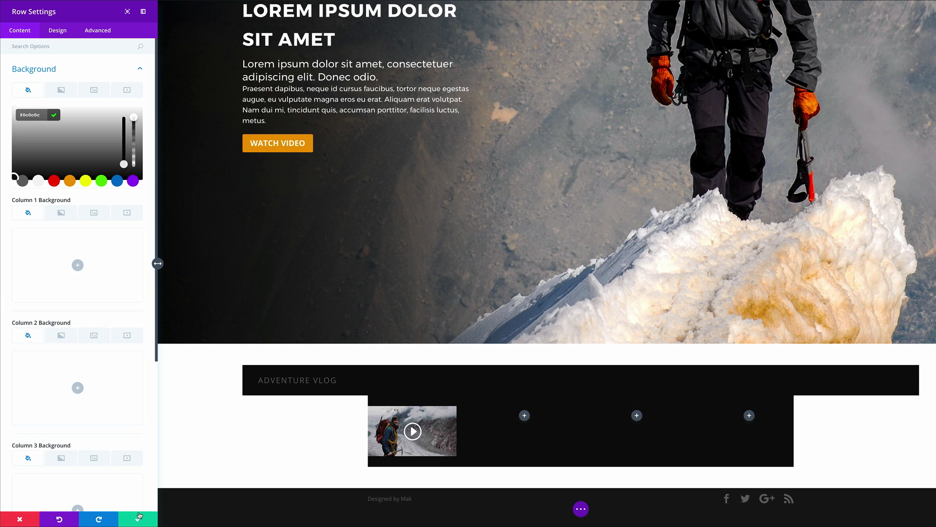
Step: Set the video row to a 90% custom width with custom gutter width 2
left_click(57, 30)
left_click(31, 78)
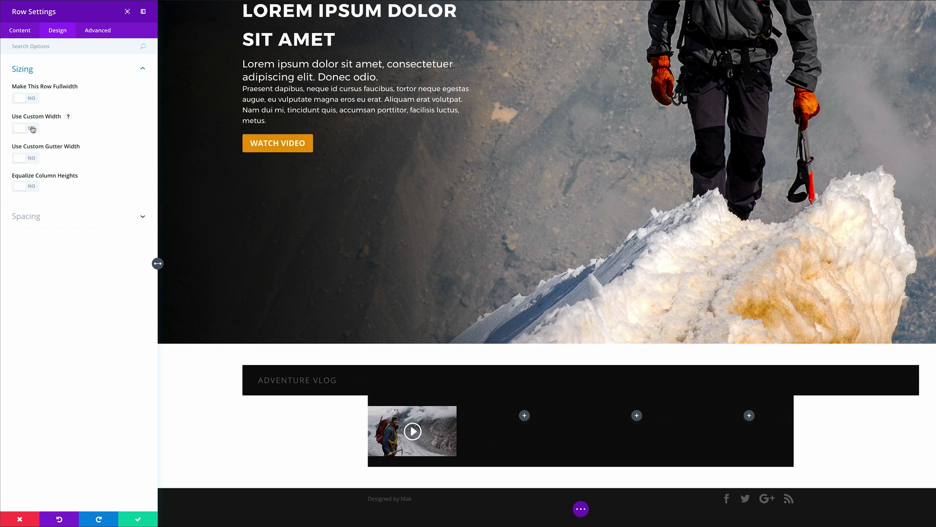
left_click(31, 128)
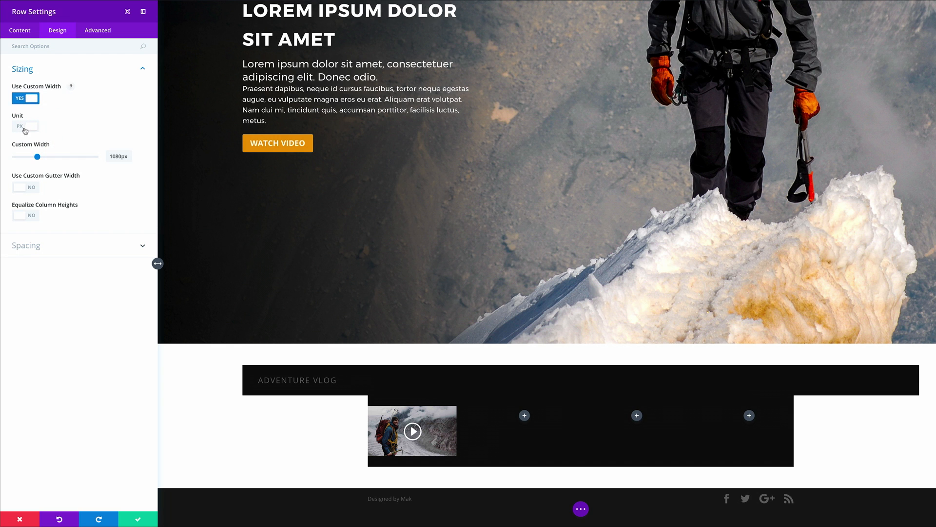
left_click(27, 127)
left_click(113, 157)
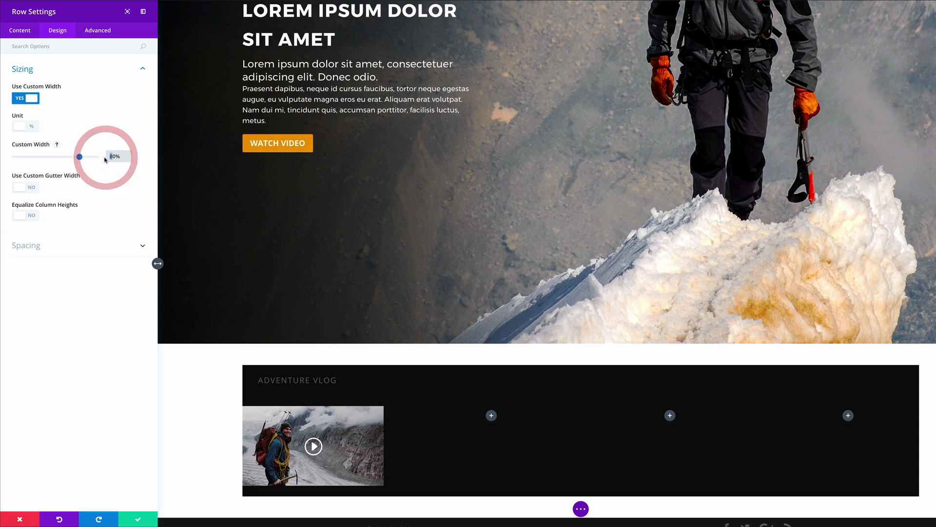
type("9")
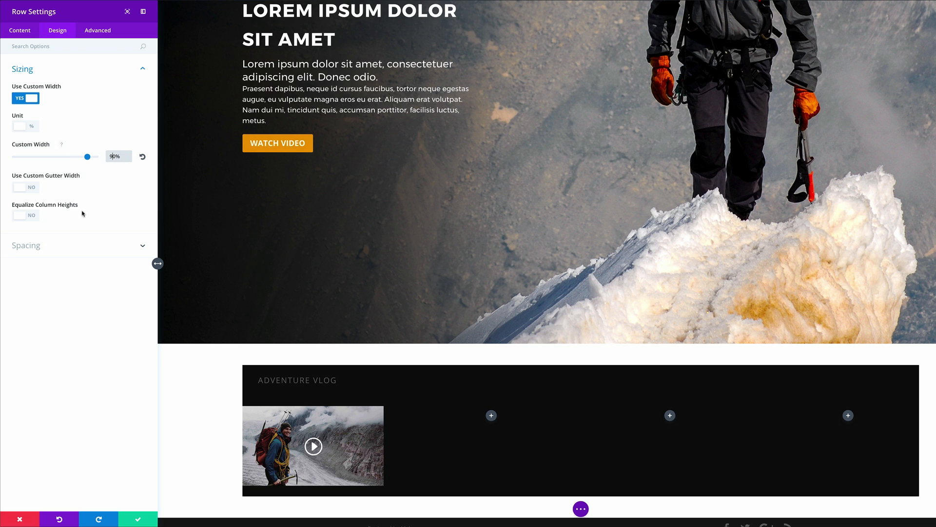
left_click(32, 188)
left_click_drag(69, 219, 53, 222)
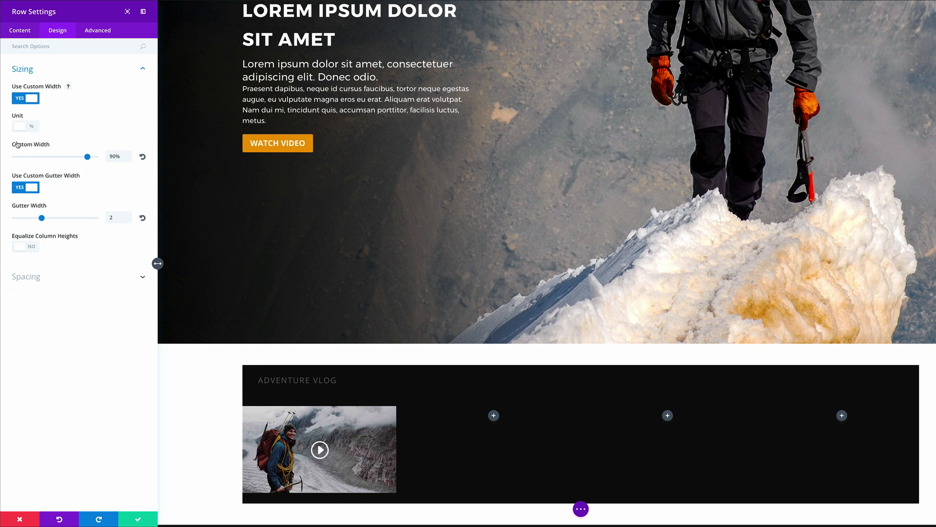
Step: Add 40px left and right padding to the video row and save its settings
left_click(35, 277)
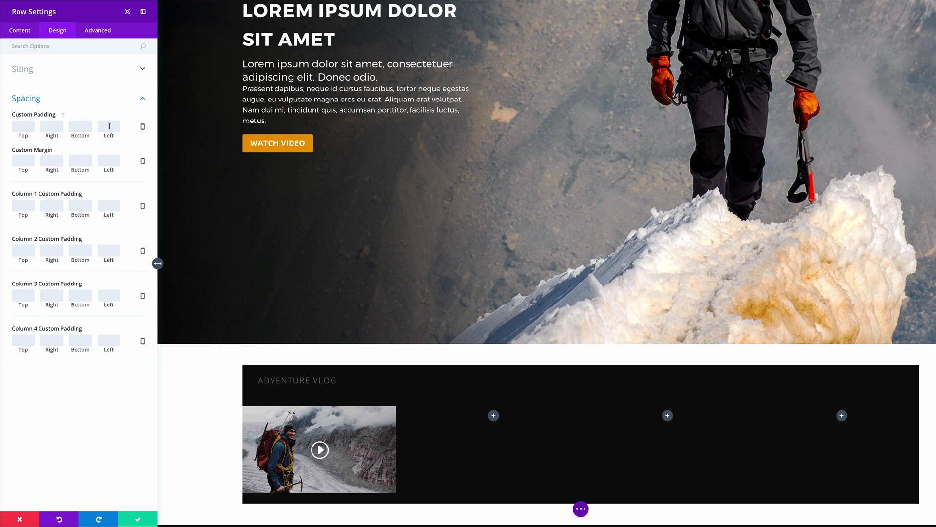
left_click(109, 127)
type("40")
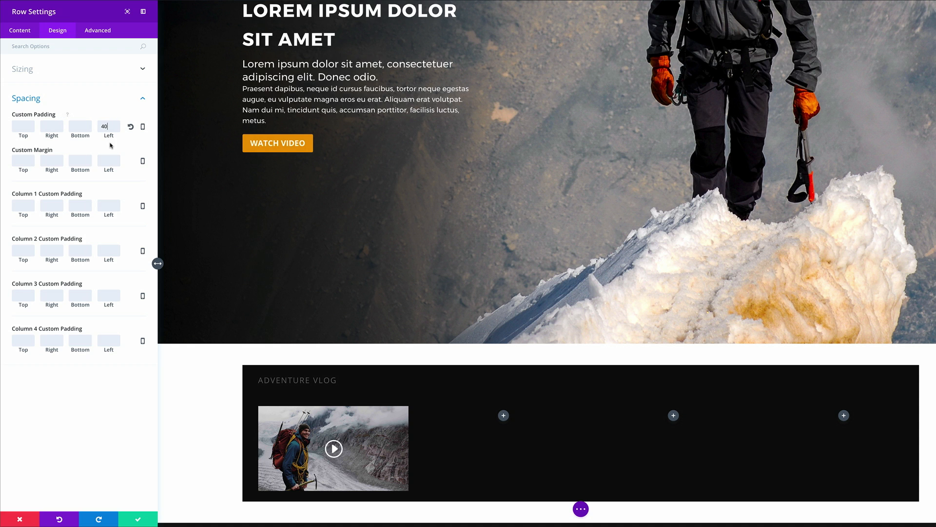
left_click(48, 126)
type("40")
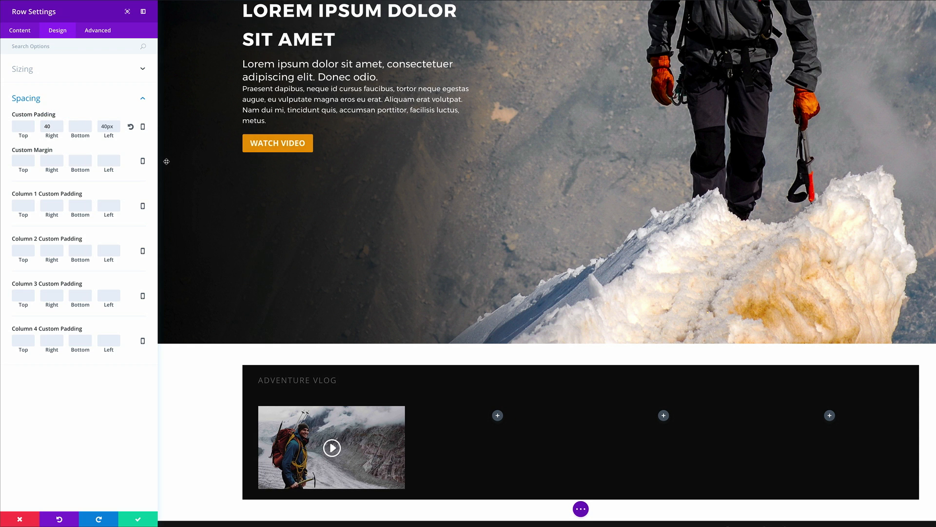
left_click(138, 521)
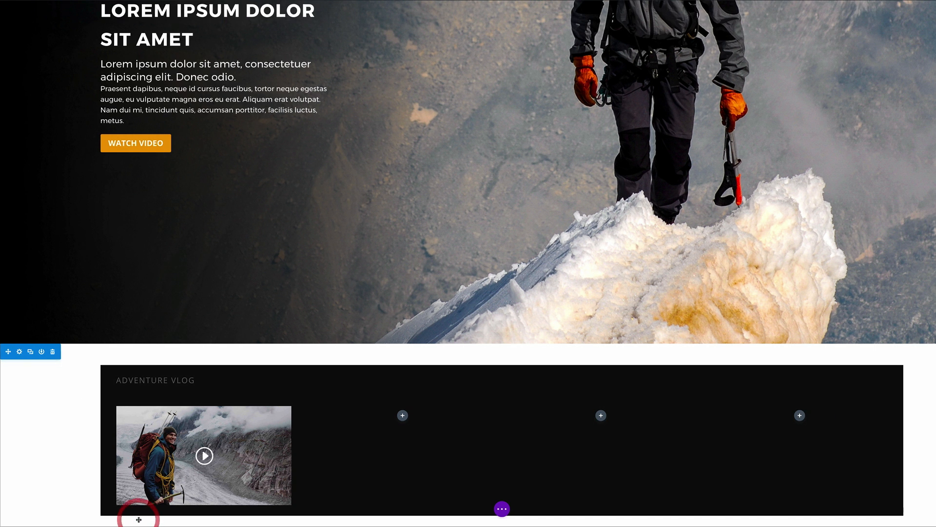
Step: Add a Text module below the Adventure video by searching the module list for 'text'
scroll(283, 394, "down", 1)
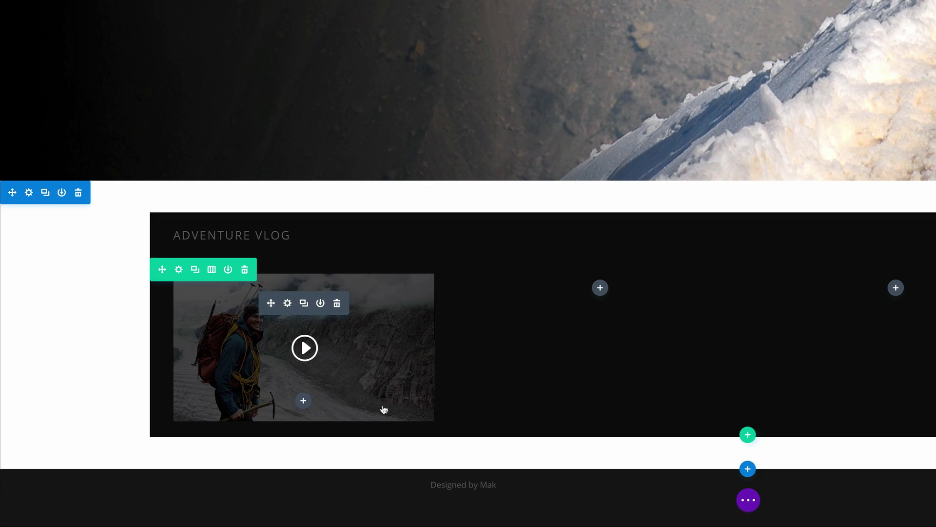
left_click(303, 401)
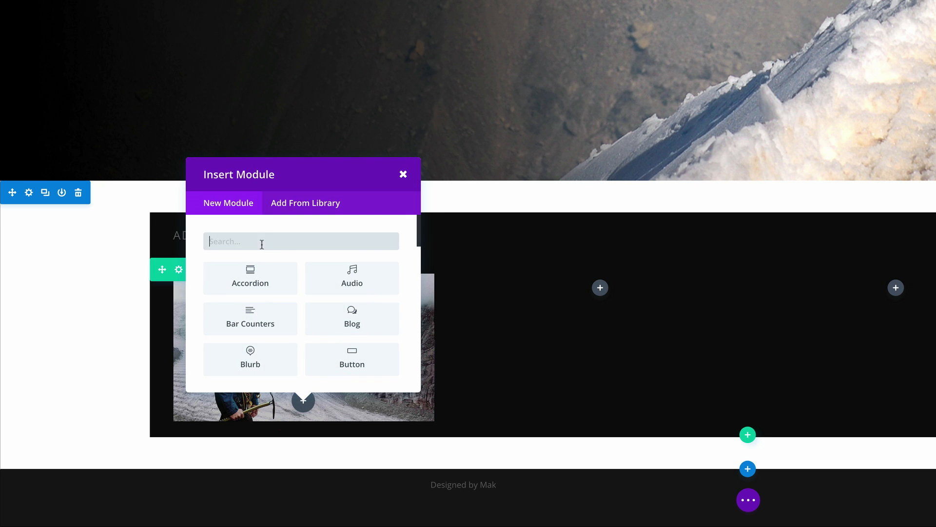
left_click(262, 244)
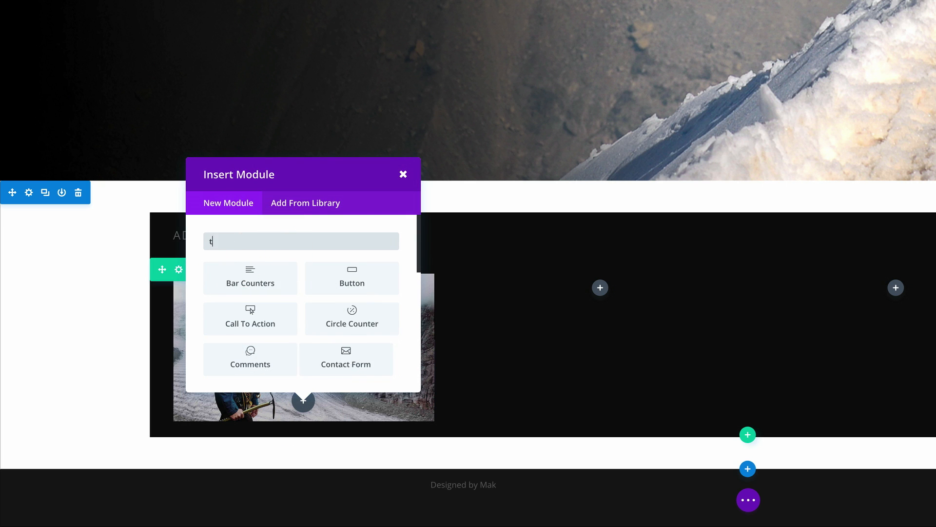
type("text")
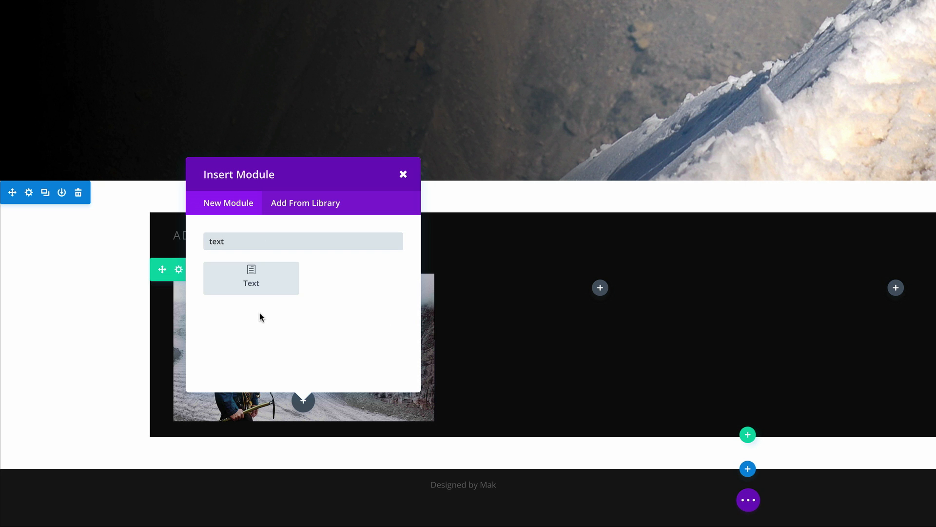
left_click(253, 273)
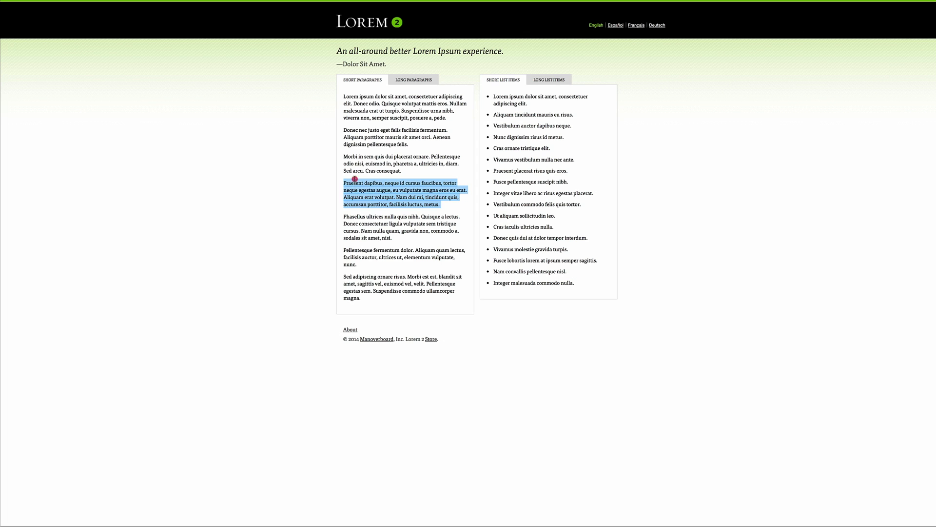
Step: Paste the Lorem 2 paragraph beginning 'Morbi in sem' into the new Text module
left_click(355, 179)
left_click_drag(344, 157, 460, 176)
key("ctrl+c")
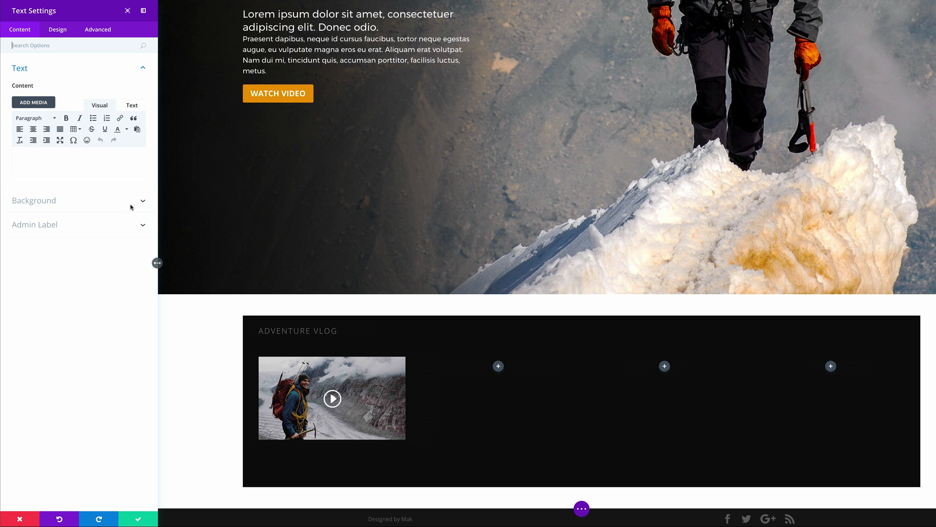
left_click(51, 159)
key("ctrl+v")
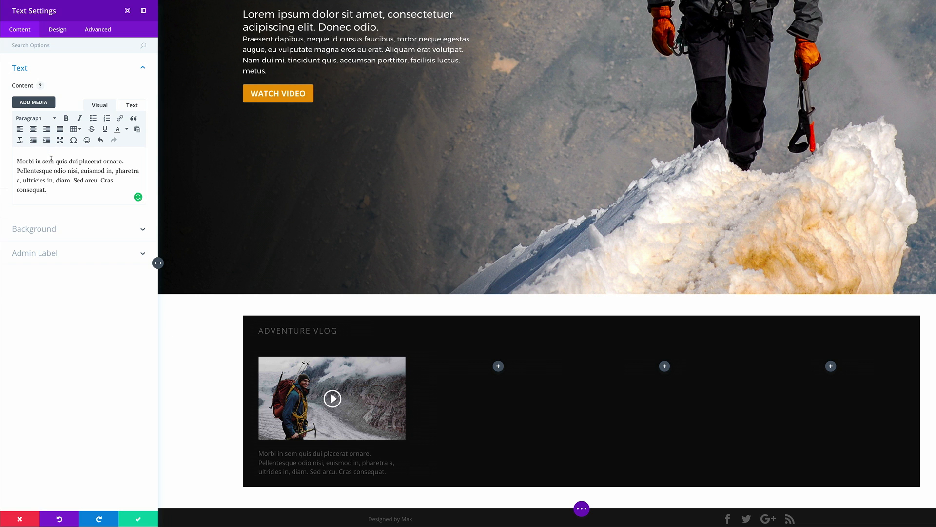
Step: Bold the sentence 'Morbi in sem quis dui placerat ornare.' and save the Text settings
scroll(239, 403, "down", 1)
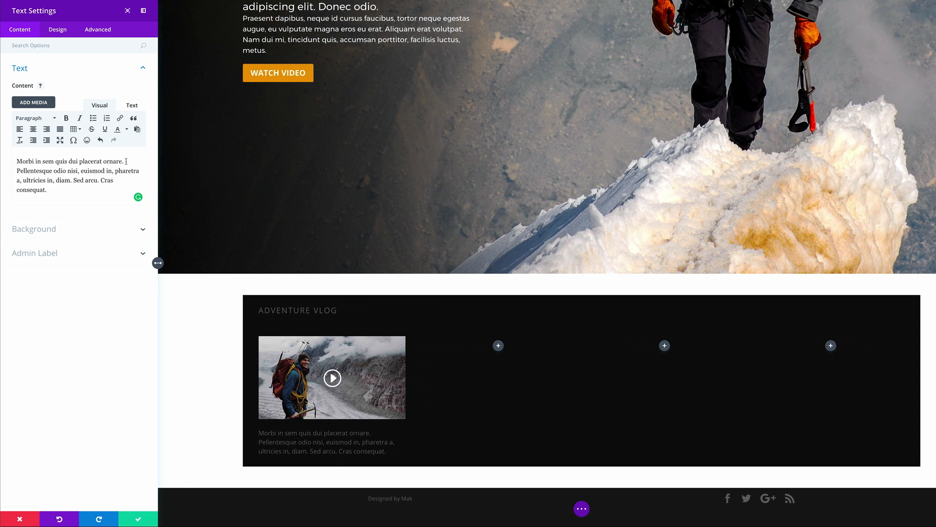
left_click_drag(126, 161, 42, 155)
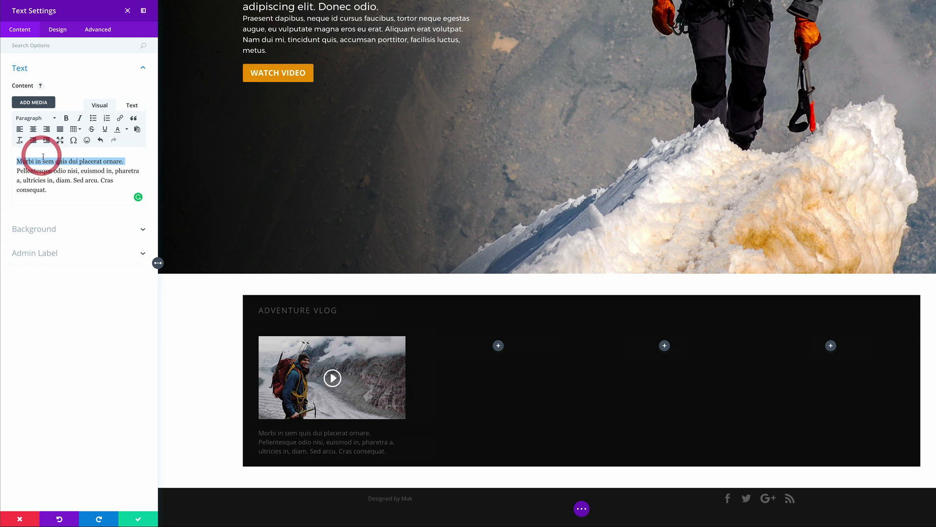
left_click(67, 118)
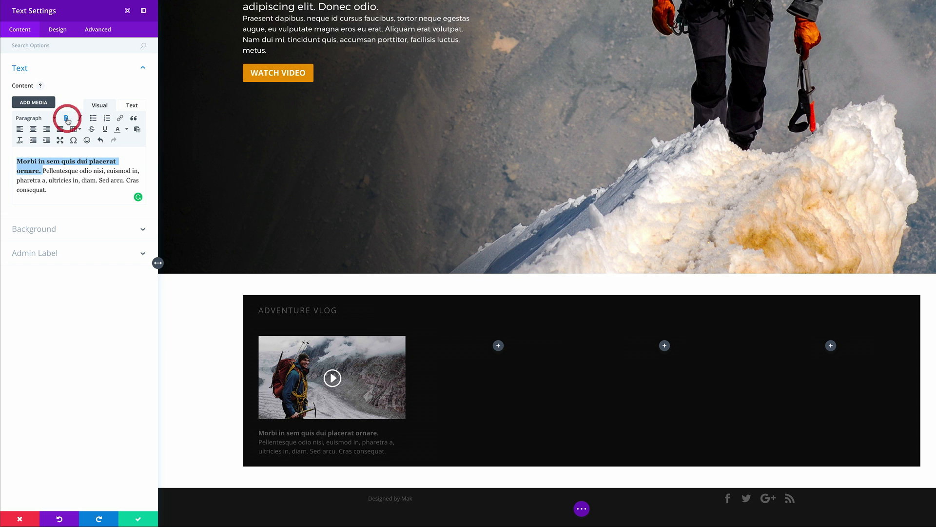
left_click(57, 31)
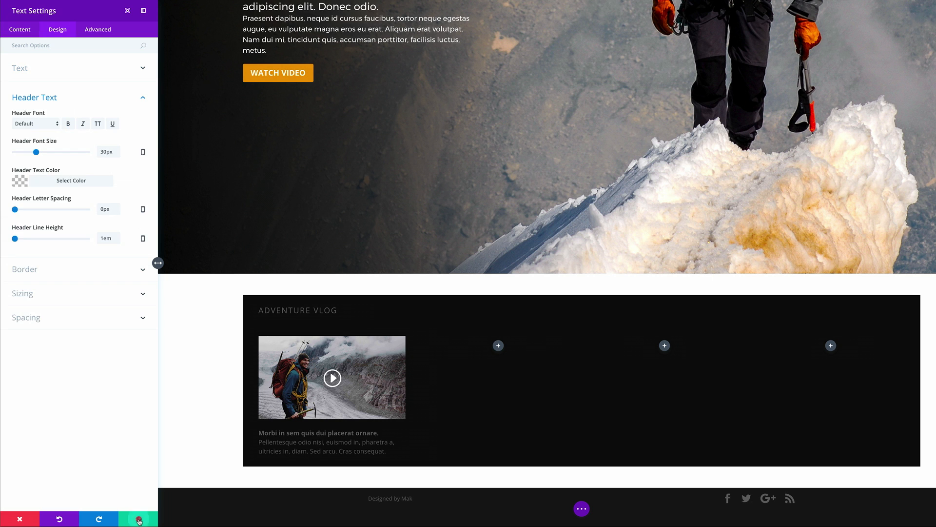
left_click(138, 519)
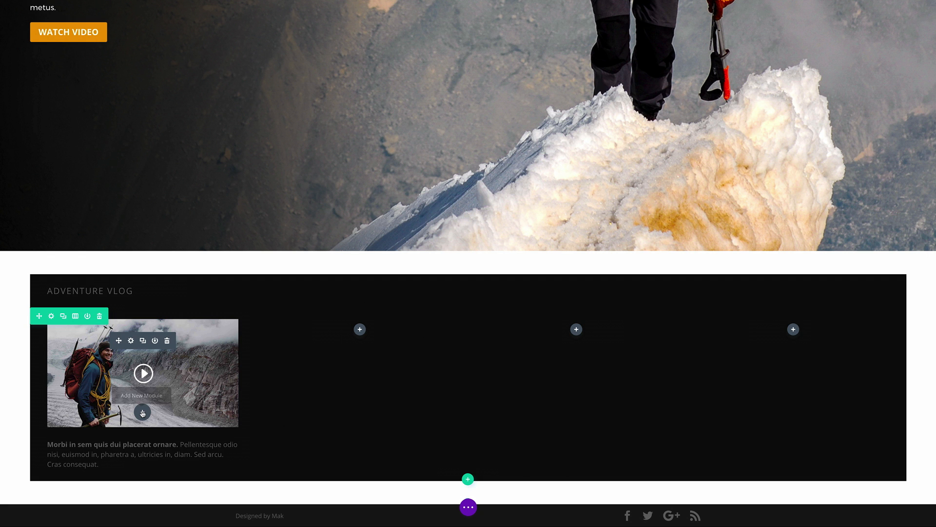
Step: Paste video copies into columns two and three, and the caption text under videos two to four
key("ctrl+v")
key("ctrl+v")
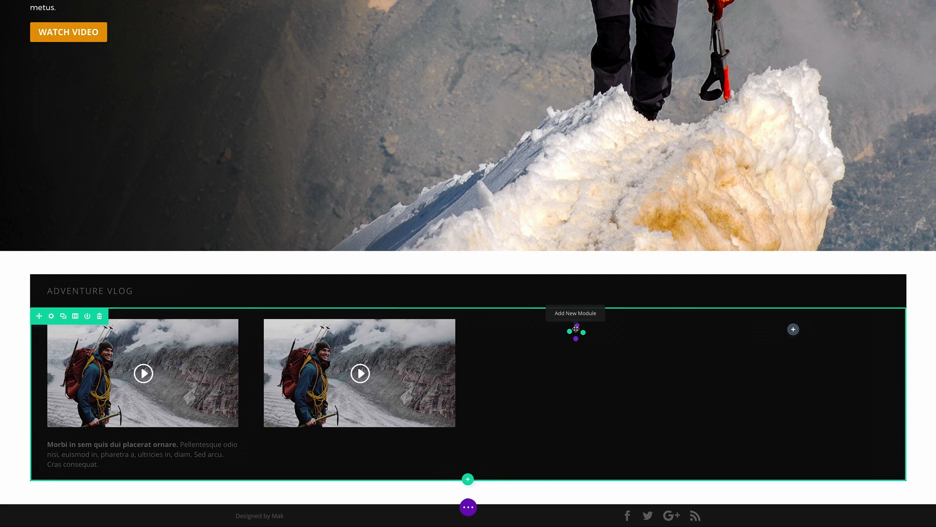
key("ctrl+v")
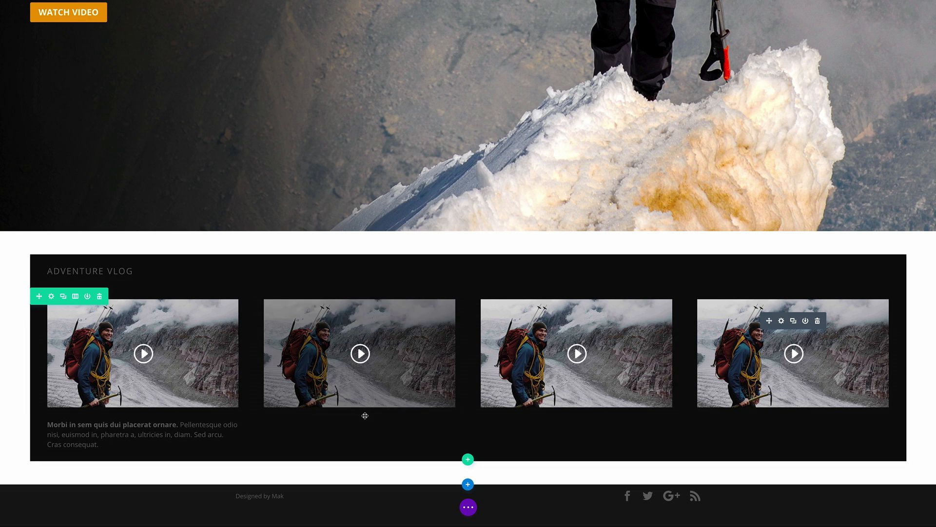
key("ctrl+v")
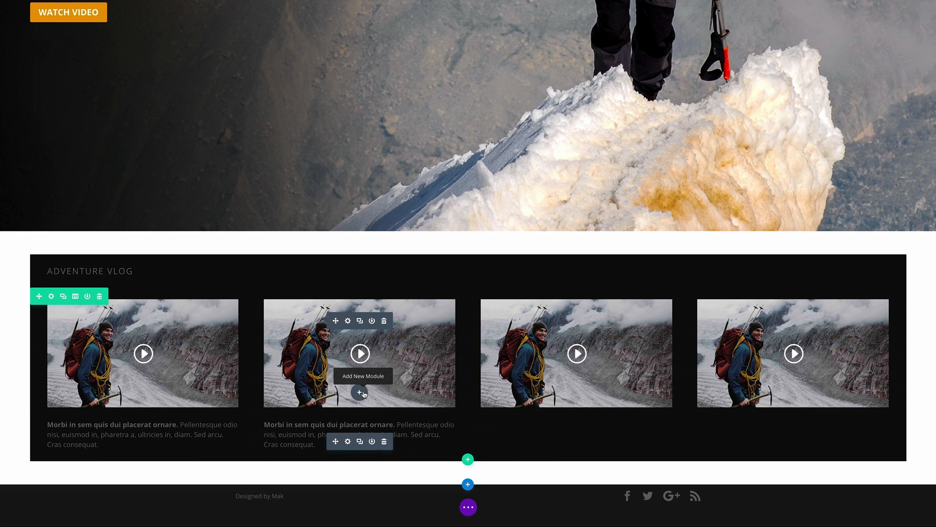
key("ctrl+v")
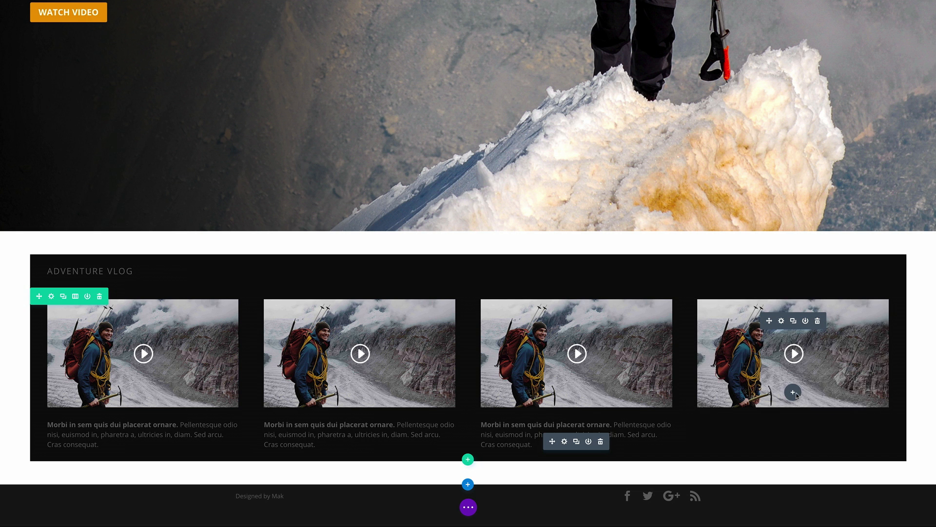
key("ctrl+v")
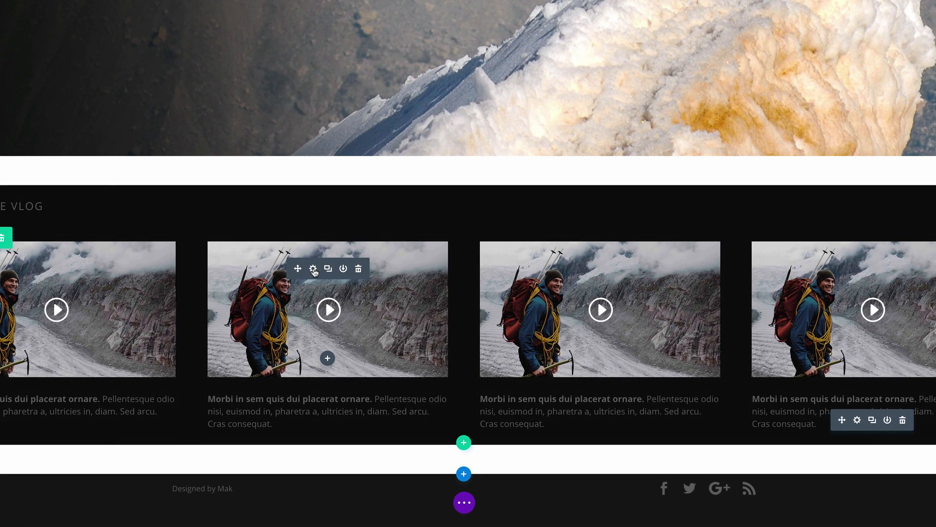
Step: Set the hk2 image as the second video's overlay and save
left_click(314, 271)
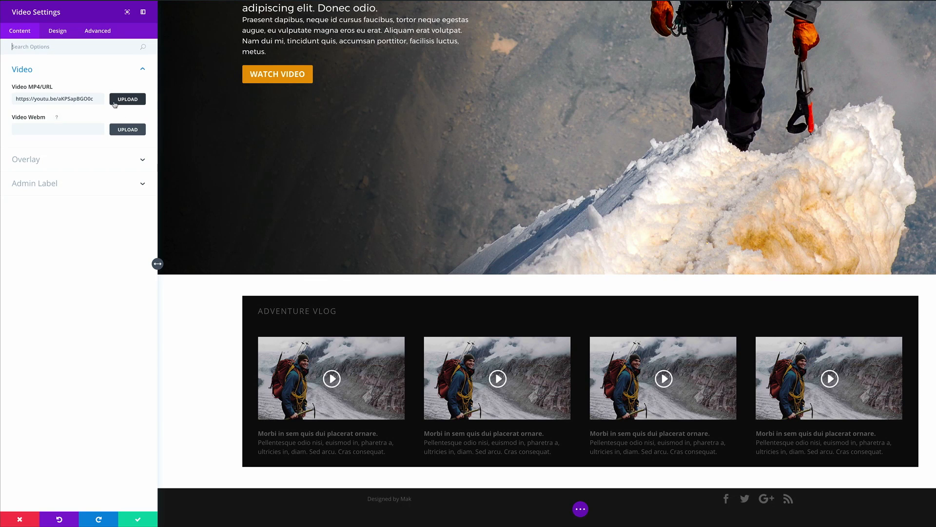
left_click(25, 160)
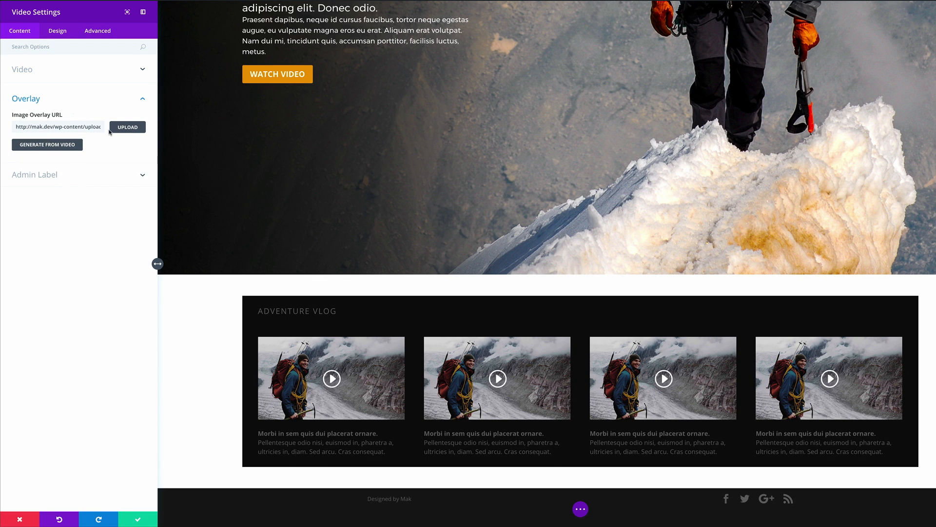
left_click(127, 127)
left_click(167, 85)
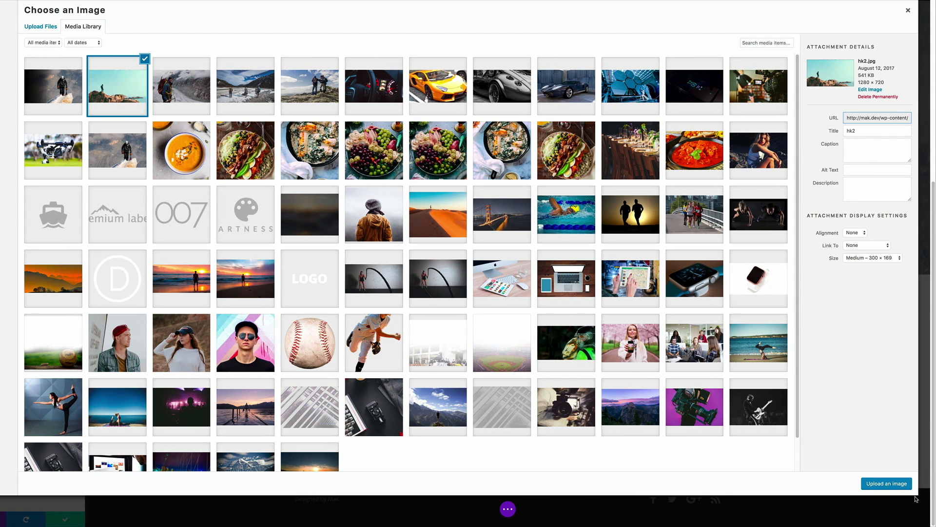
left_click(905, 487)
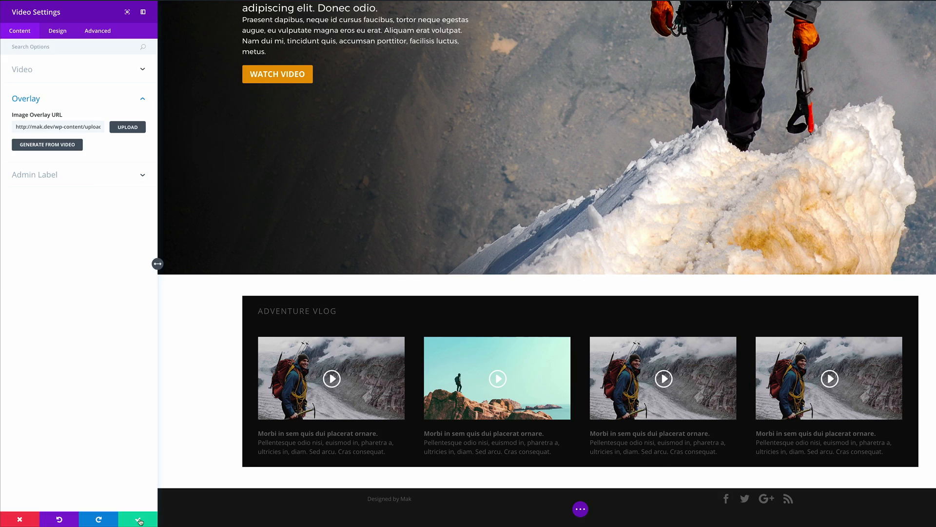
left_click(140, 521)
Step: Give the third video a new overlay image from the Media Library and save
left_click(589, 357)
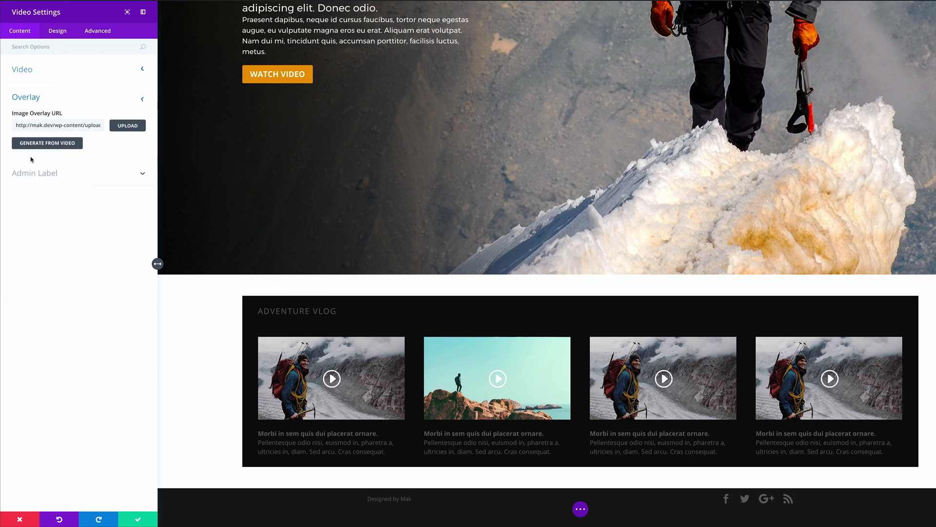
left_click(31, 160)
left_click(130, 126)
left_click(318, 91)
left_click(935, 483)
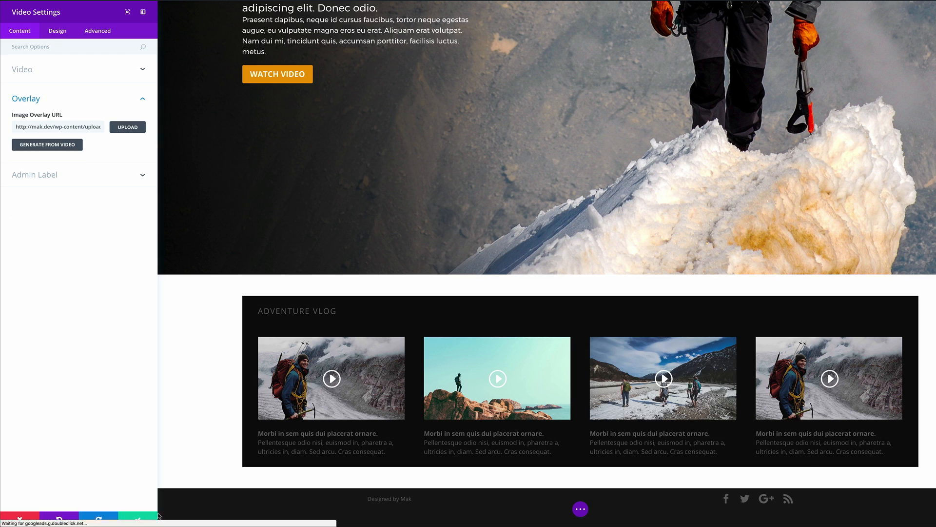
left_click(138, 520)
Step: Set the hk4 image as the fourth video's overlay and save
left_click(788, 356)
left_click(29, 155)
left_click(127, 127)
left_click(393, 86)
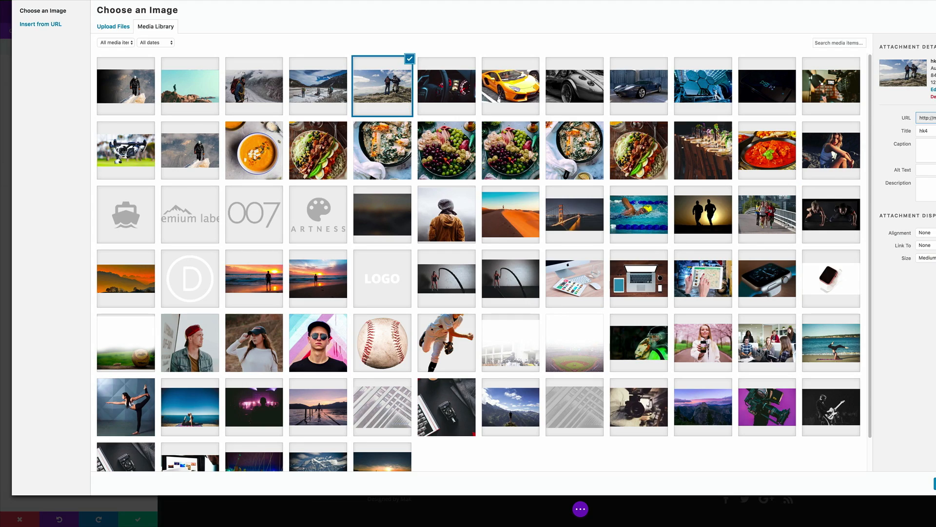
left_click(935, 483)
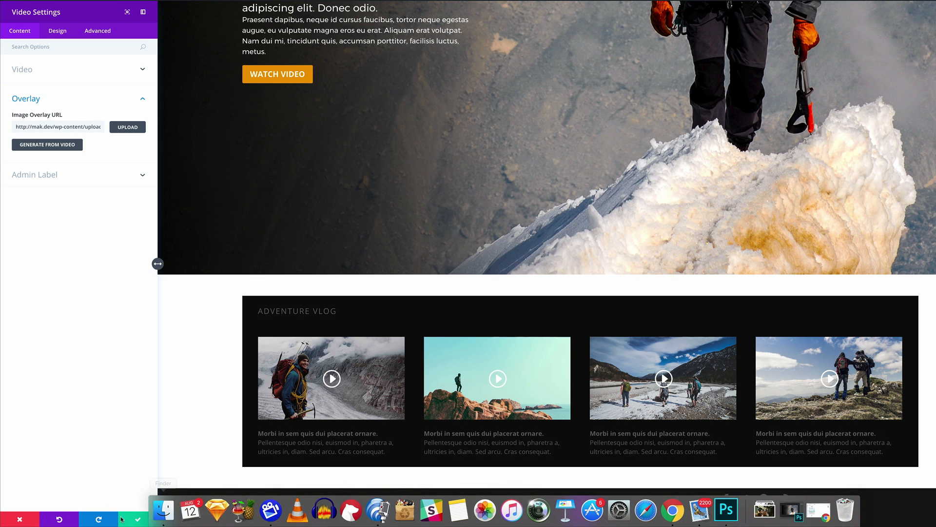
left_click(137, 519)
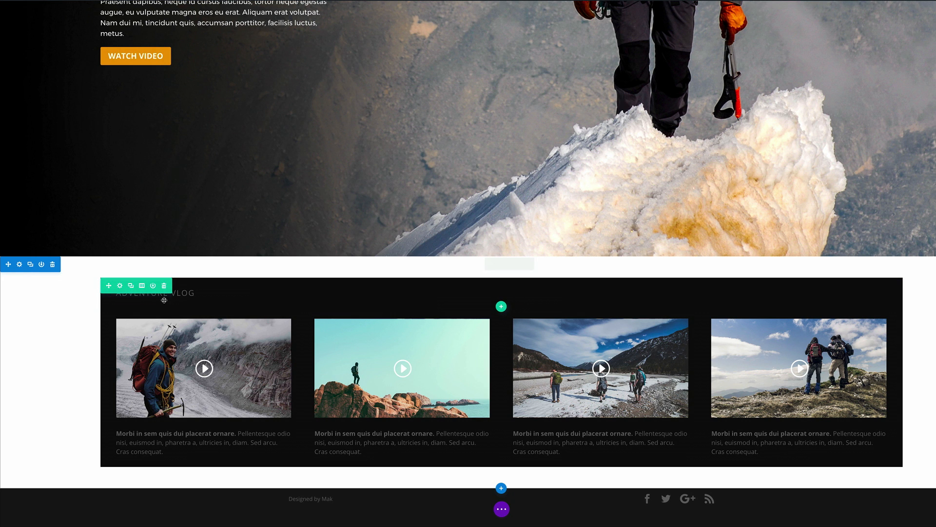
Step: Duplicate the title and video rows, moving the title copy above the second video row
left_click(131, 286)
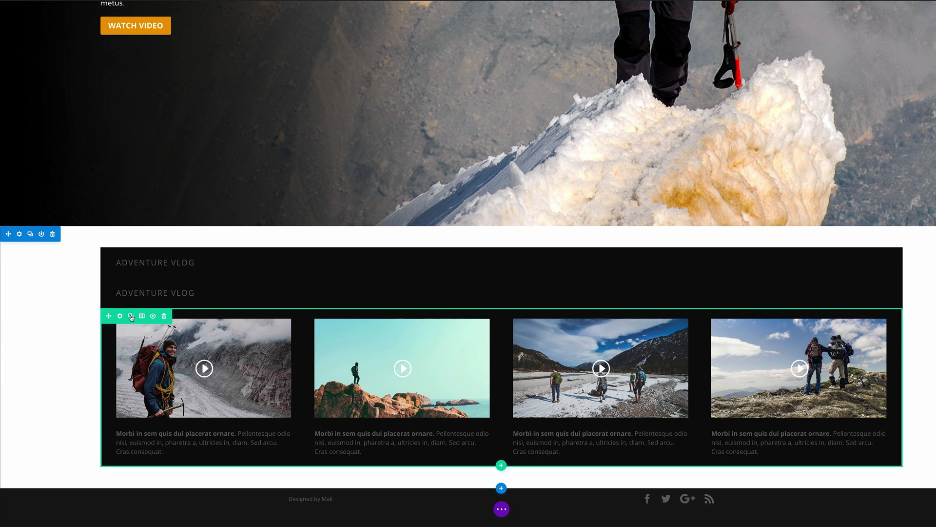
left_click(131, 317)
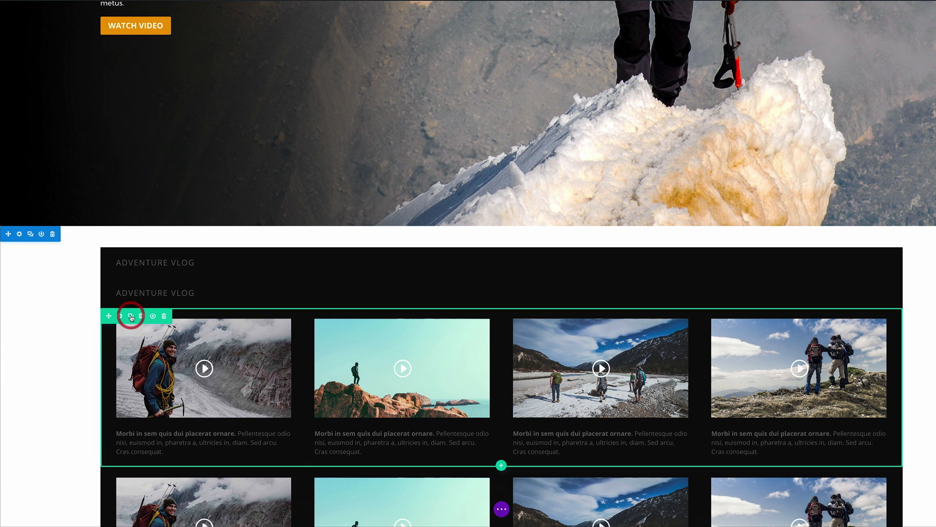
scroll(44, 325, "down", 3)
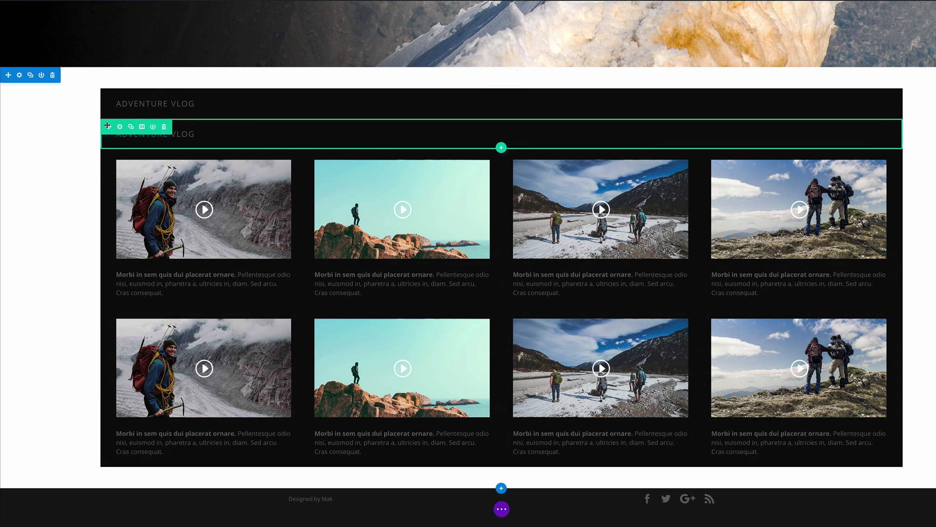
left_click_drag(108, 126, 118, 289)
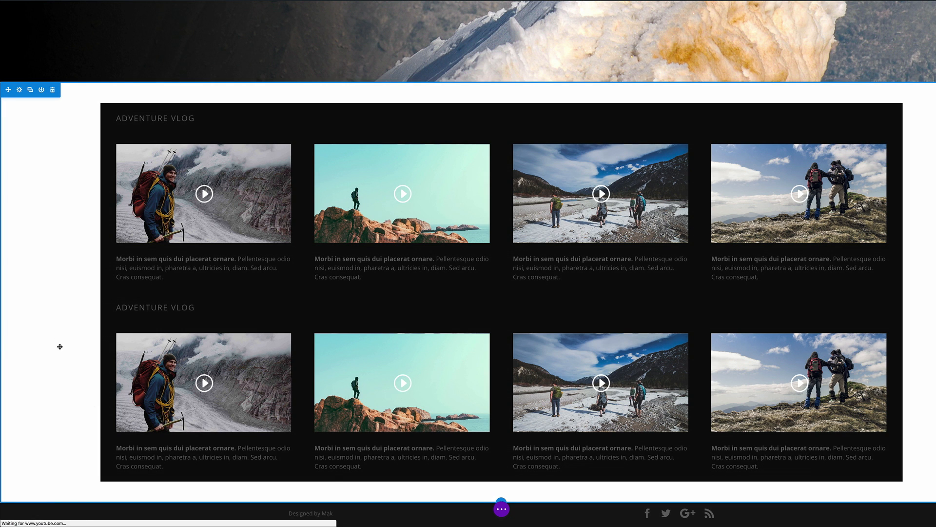
Step: Duplicate both rows again, placing the new title copy above the third video row
scroll(60, 336, "down", 1)
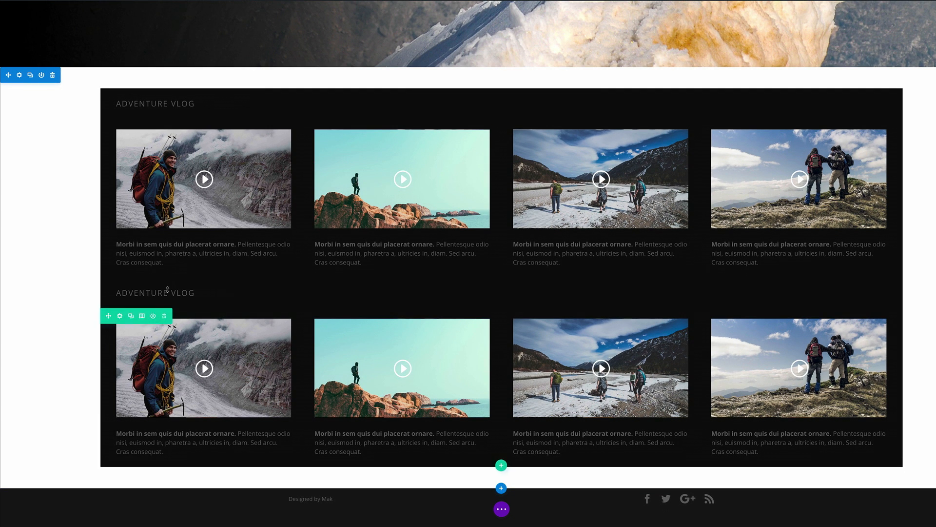
left_click(131, 286)
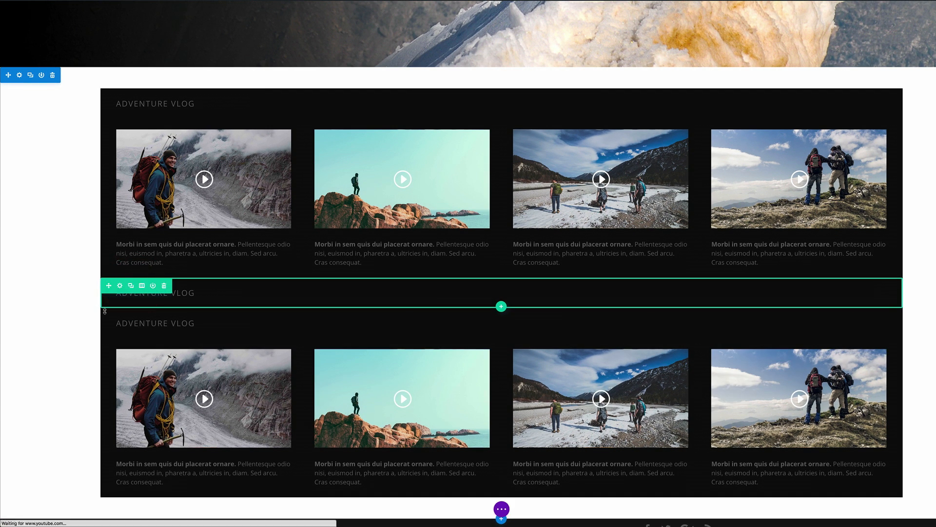
left_click(131, 316)
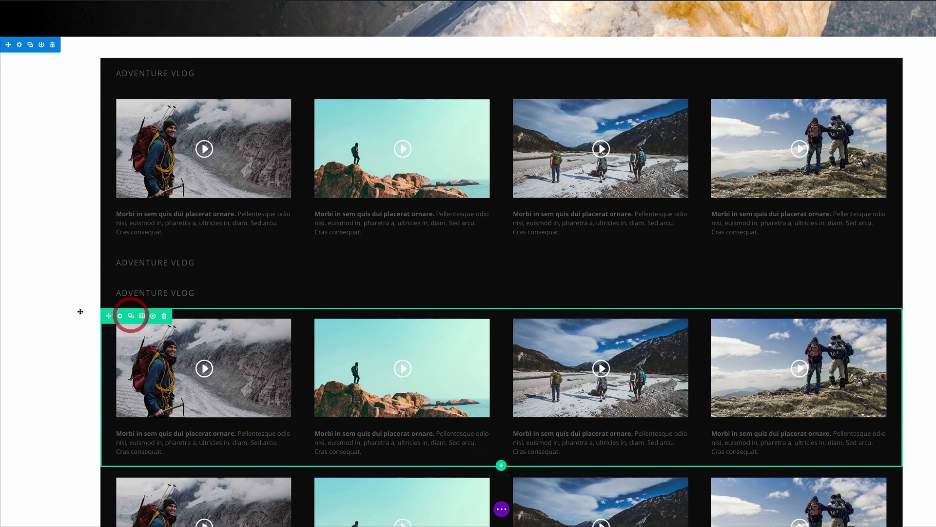
scroll(76, 309, "down", 3)
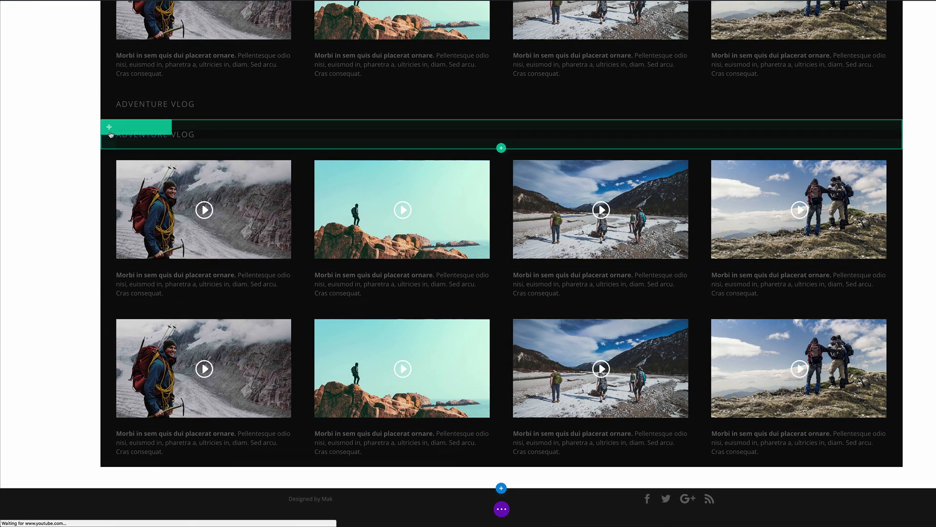
left_click_drag(110, 128, 136, 313)
scroll(41, 211, "up", 10)
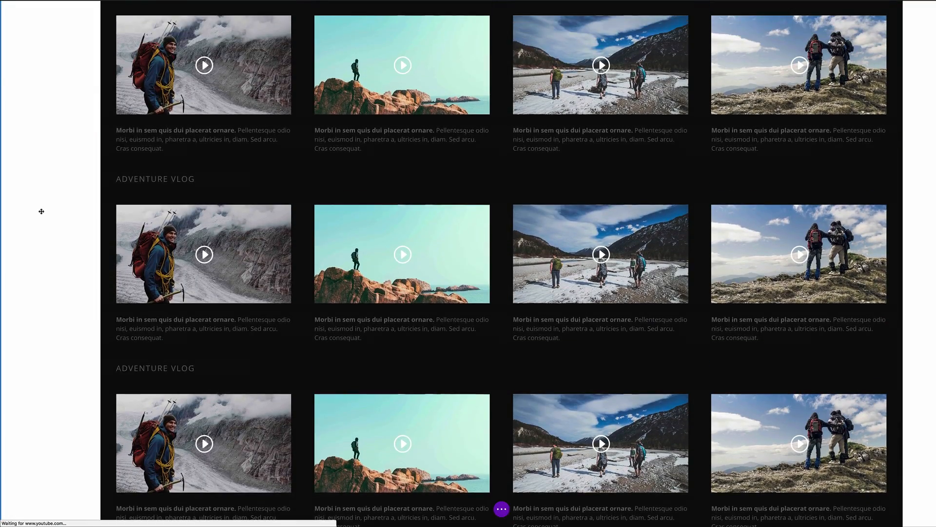
scroll(48, 232, "down", 5)
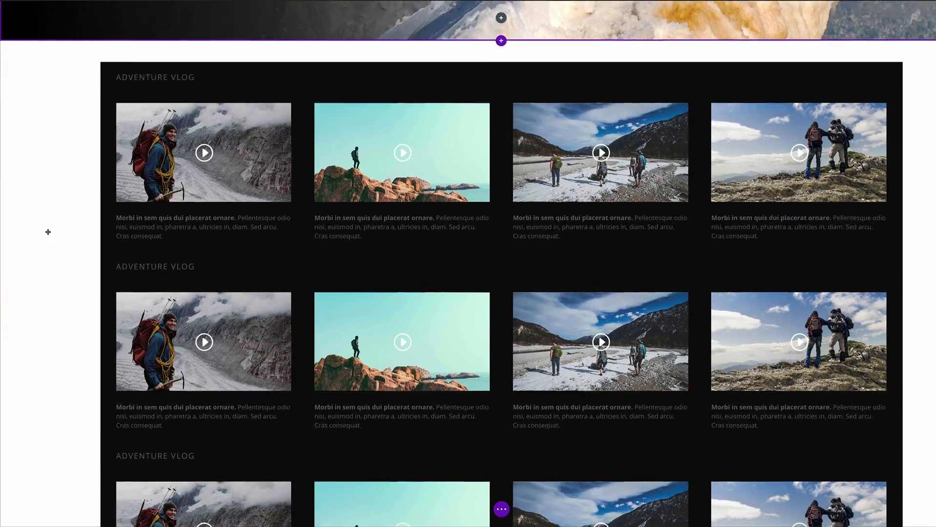
scroll(47, 231, "up", 4)
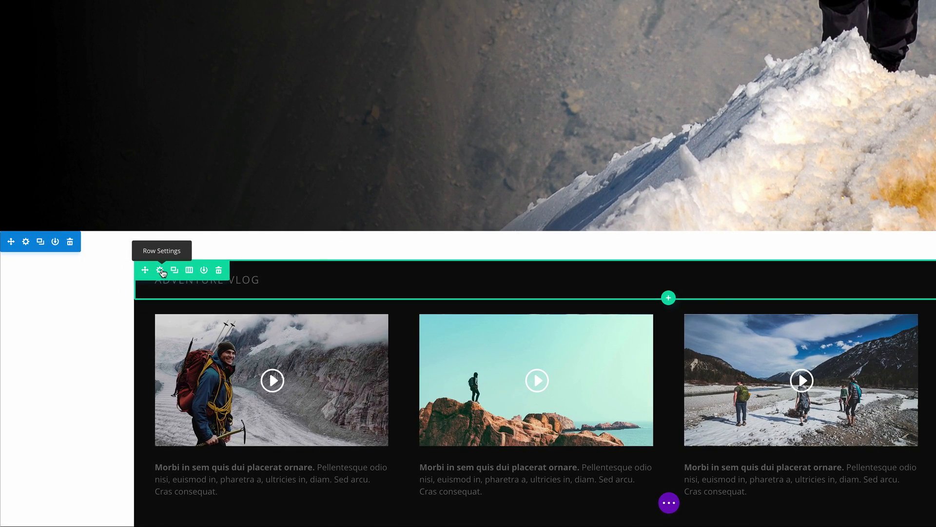
Step: Set the title row's Main Element custom CSS to margin-top:-180px and save
left_click(160, 270)
left_click(98, 29)
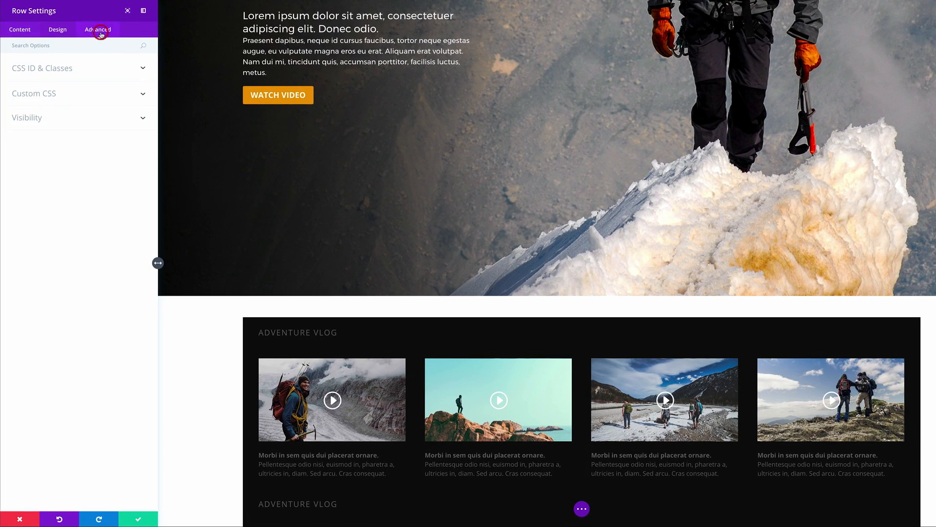
left_click(55, 92)
left_click(33, 152)
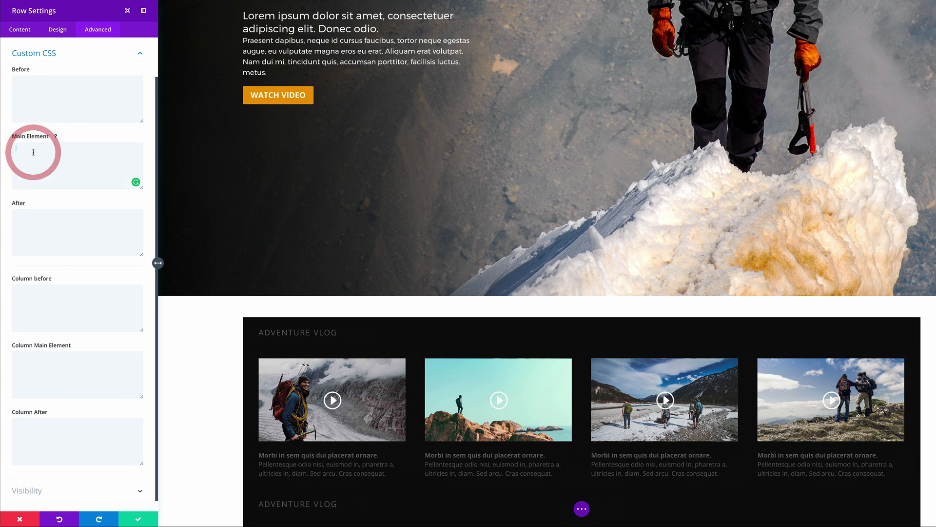
type("margin-top:-180px;")
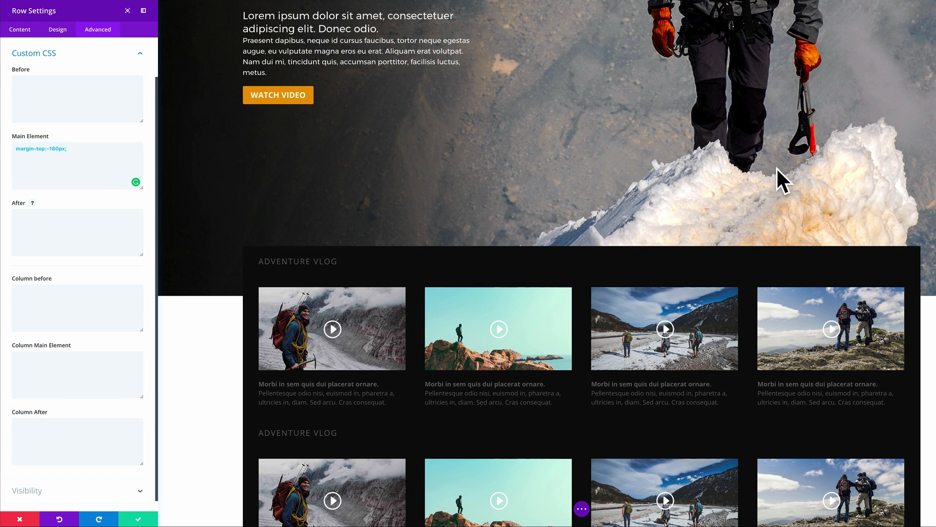
left_click(139, 520)
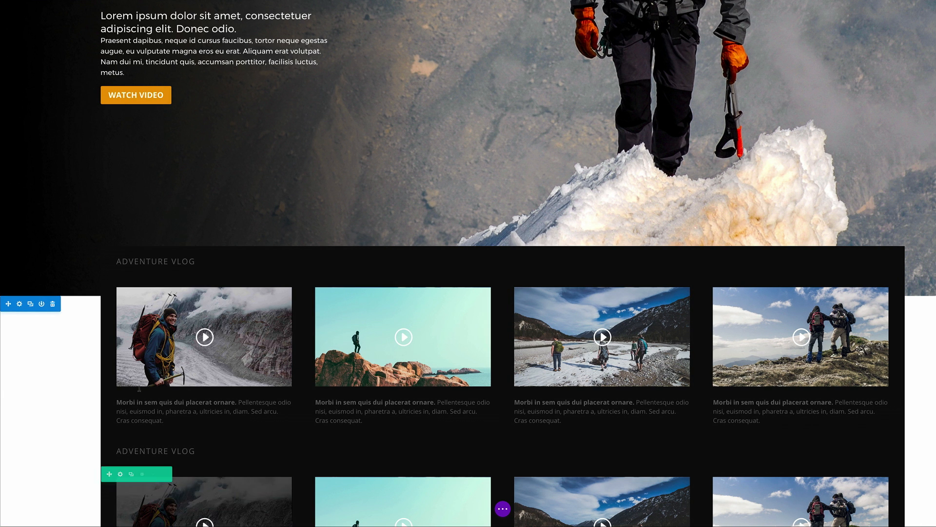
Step: Try grey and dark red background colours for the vlog section
scroll(62, 387, "down", 6)
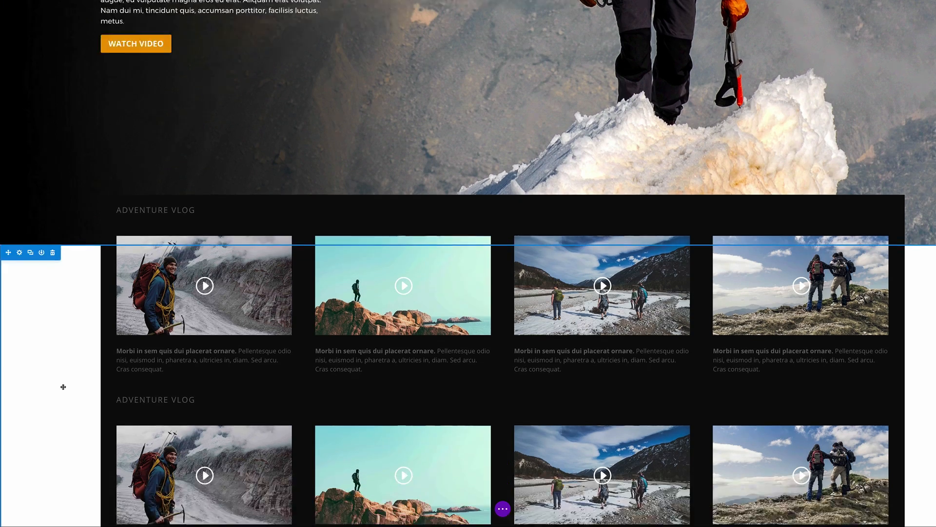
scroll(62, 387, "up", 9)
scroll(62, 389, "down", 7)
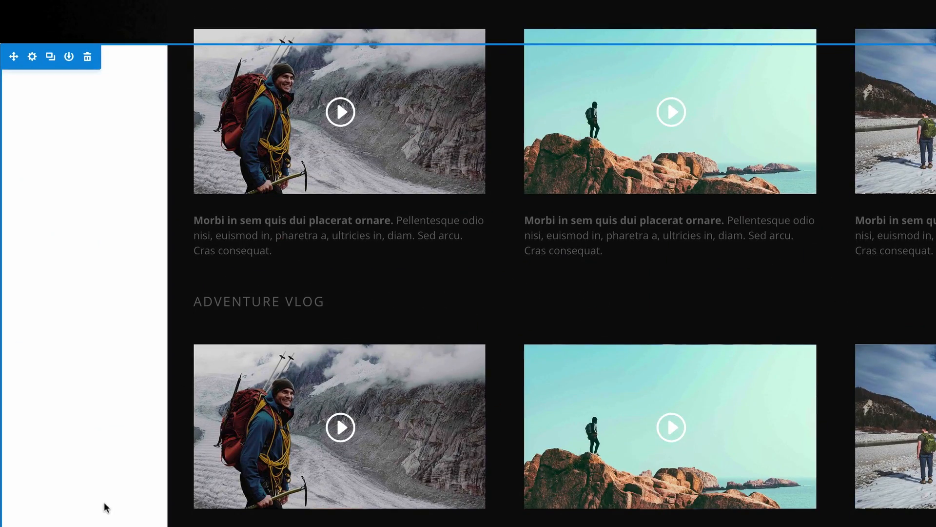
left_click(33, 58)
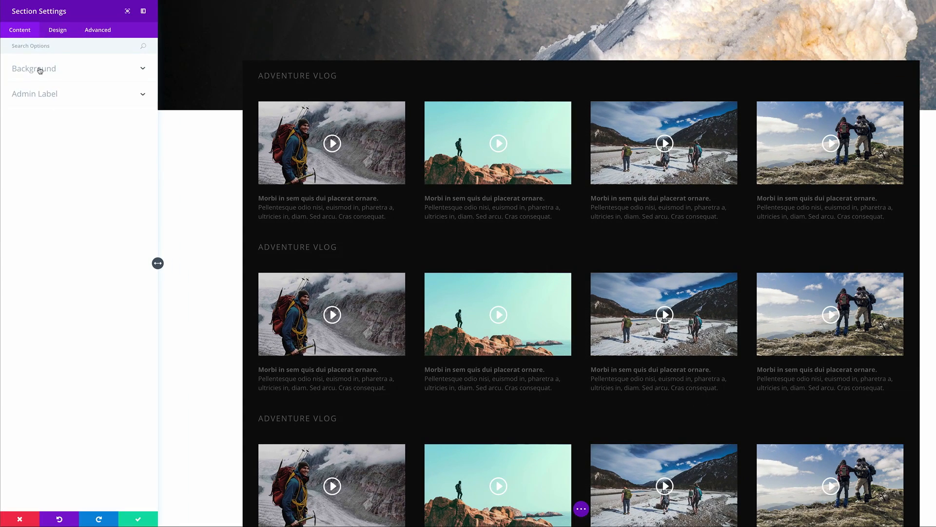
left_click(47, 31)
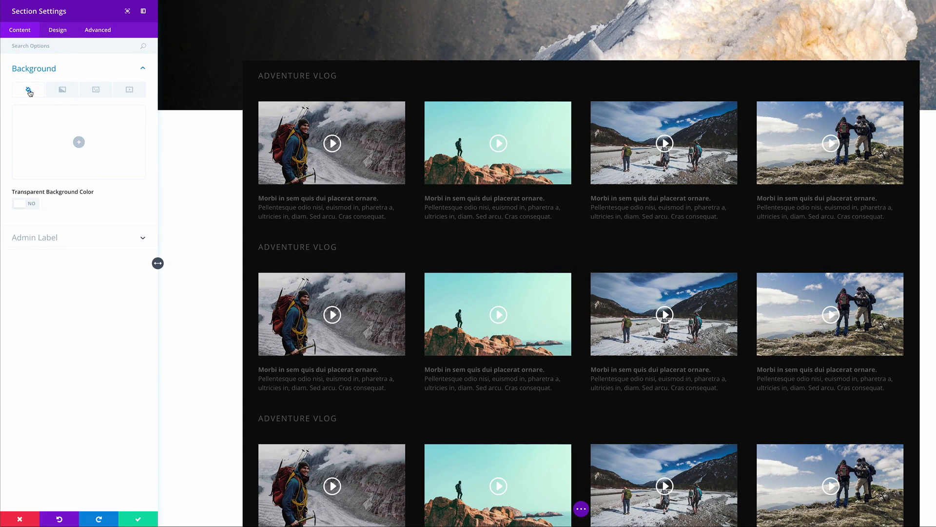
left_click(78, 142)
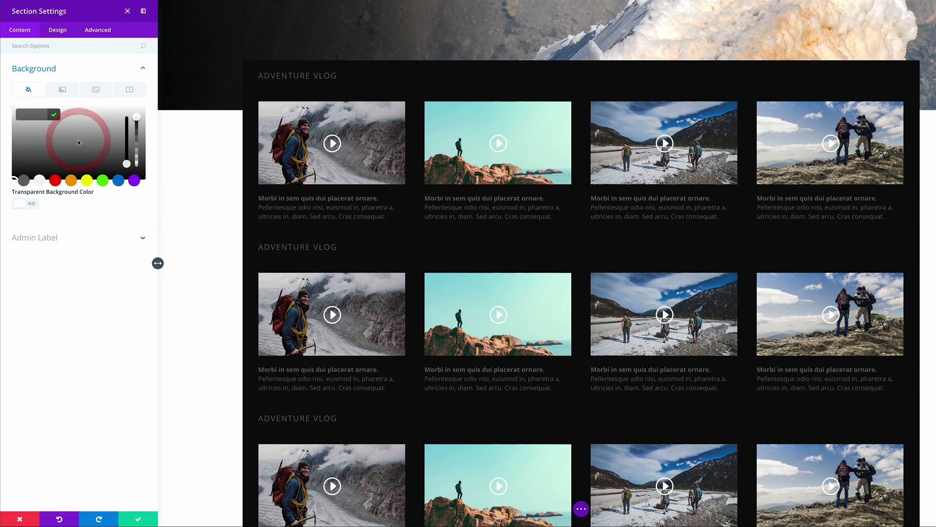
left_click(24, 181)
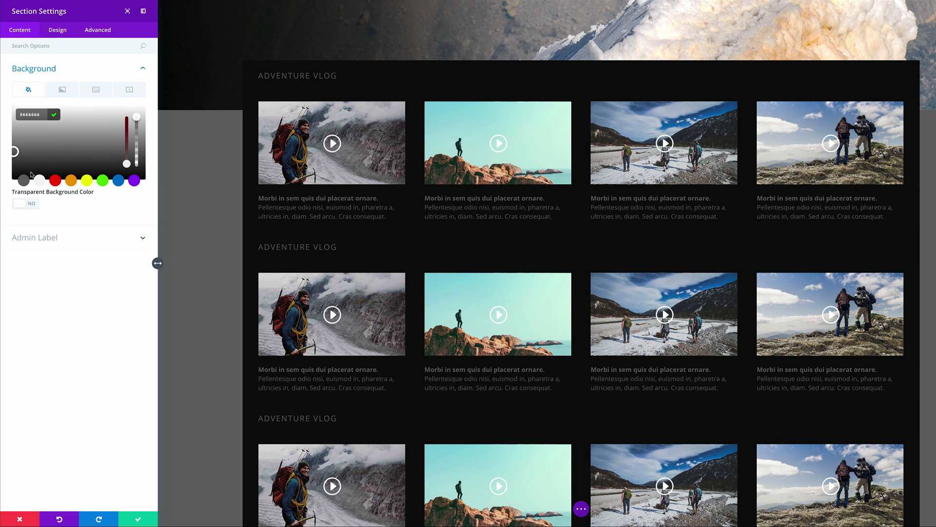
left_click_drag(14, 151, 10, 167)
left_click(10, 170)
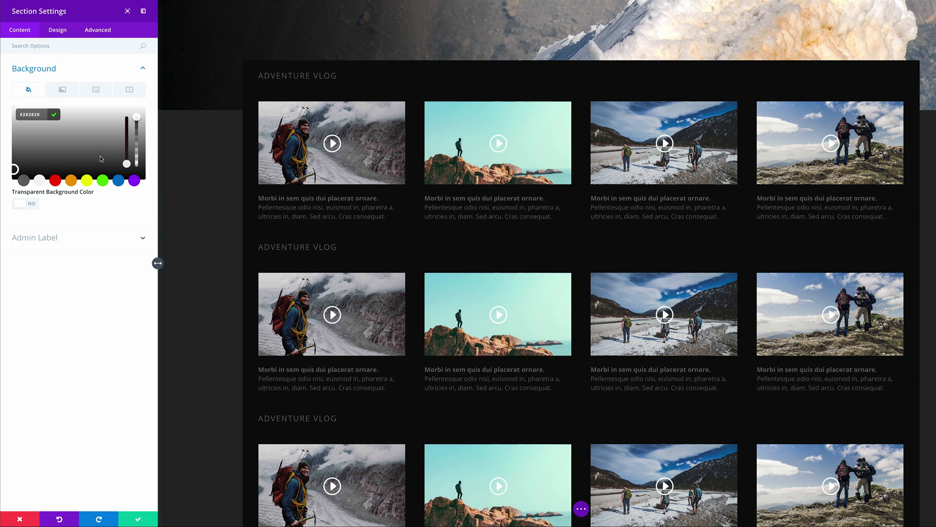
left_click(54, 180)
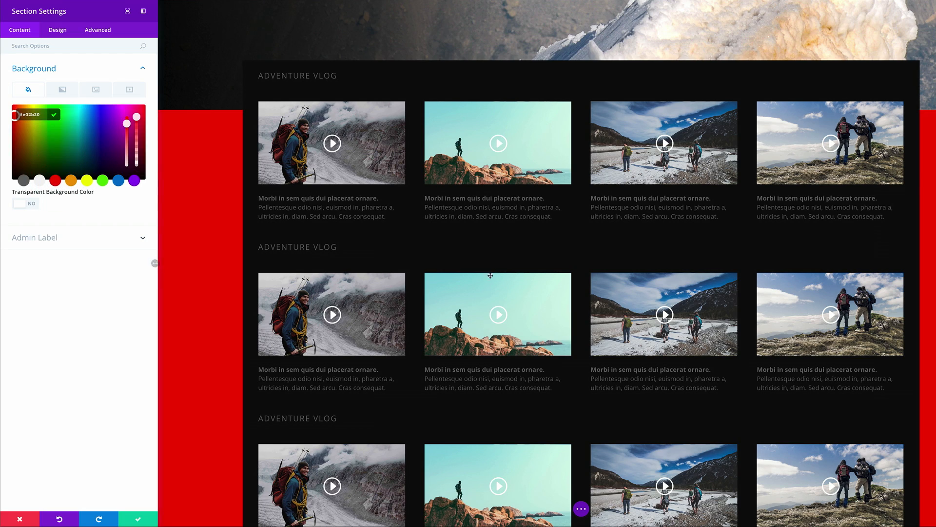
scroll(490, 275, "up", 7)
scroll(598, 299, "down", 8)
scroll(598, 300, "down", 2)
scroll(599, 300, "up", 10)
scroll(600, 302, "down", 10)
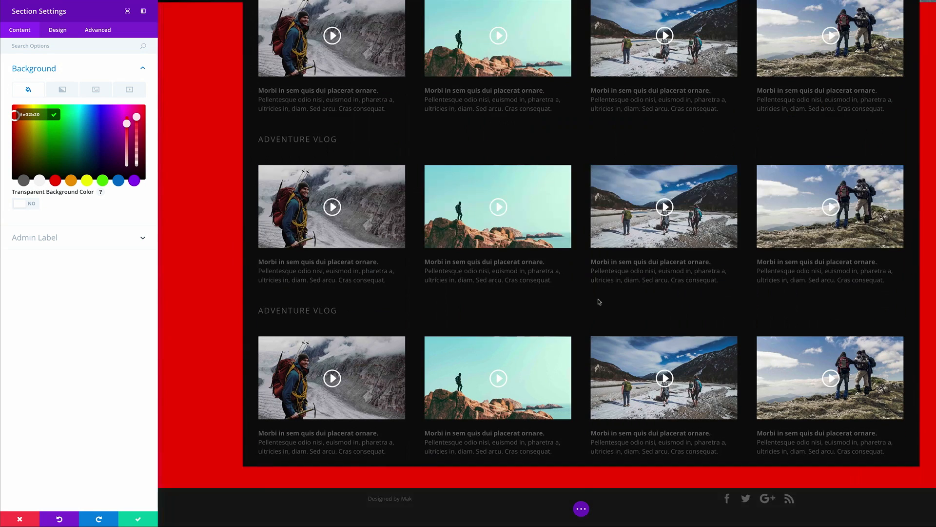
left_click_drag(20, 165, 2, 167)
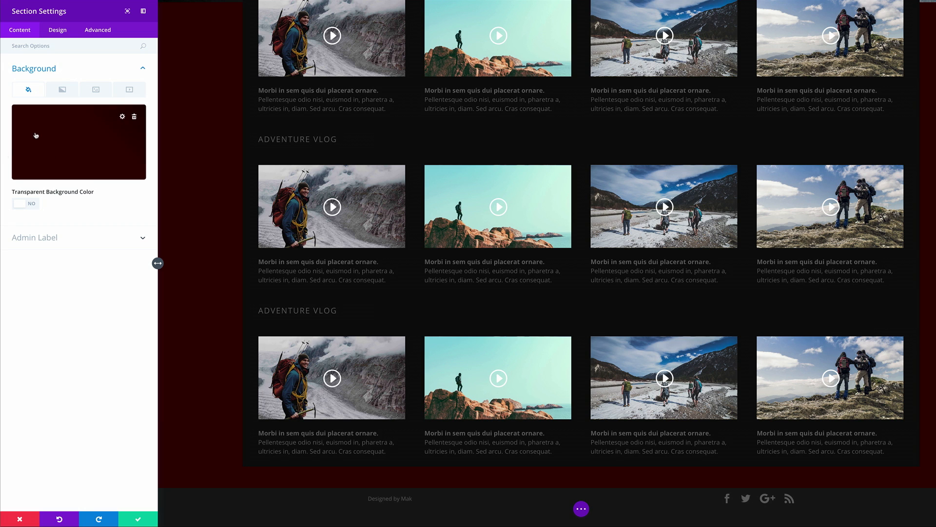
Step: Reset the section background to dark grey #232323 and save it
left_click(135, 117)
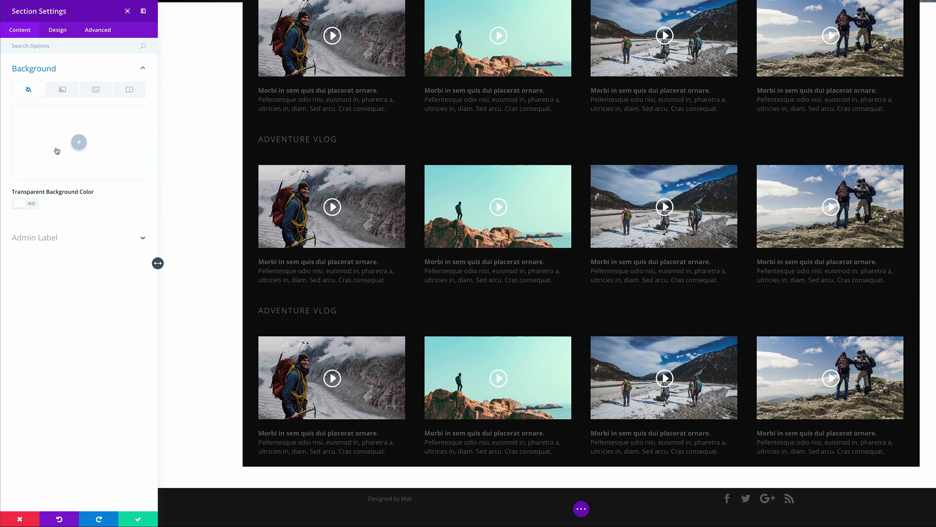
left_click(80, 142)
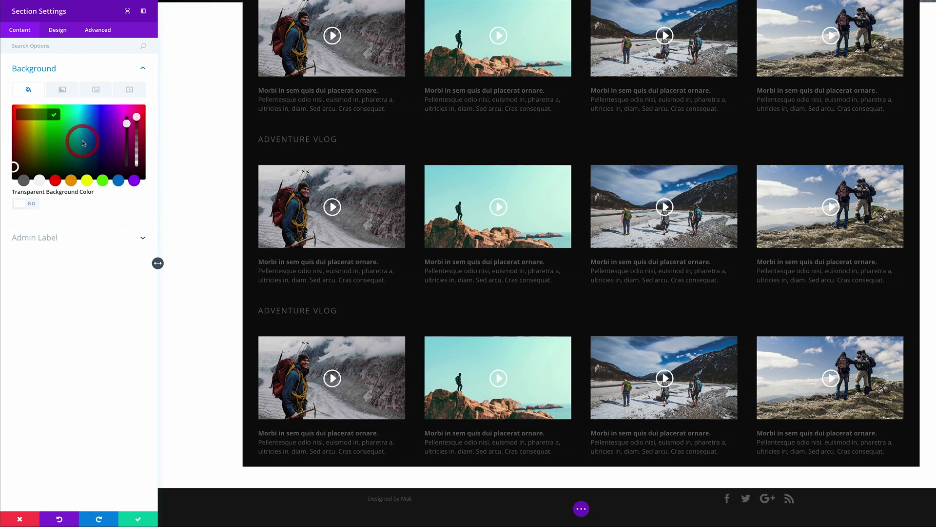
left_click(23, 181)
left_click_drag(13, 152, 10, 171)
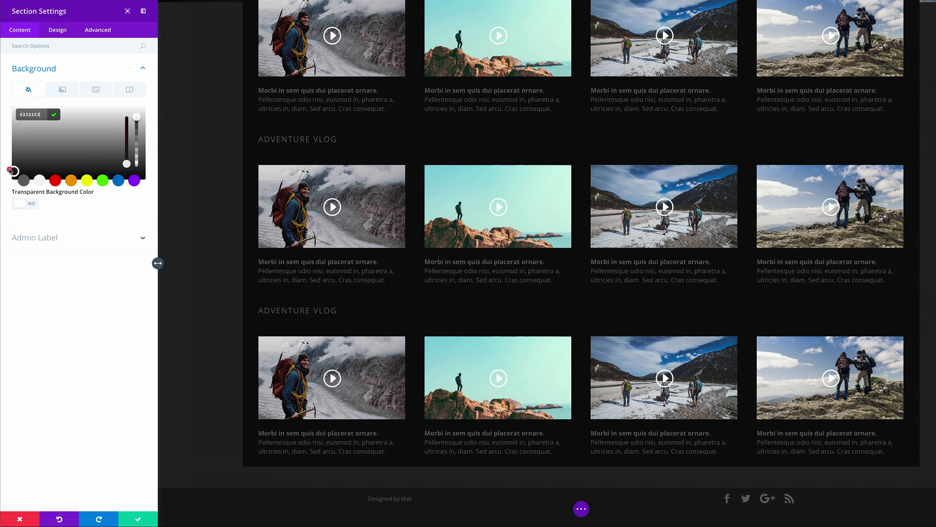
left_click(137, 520)
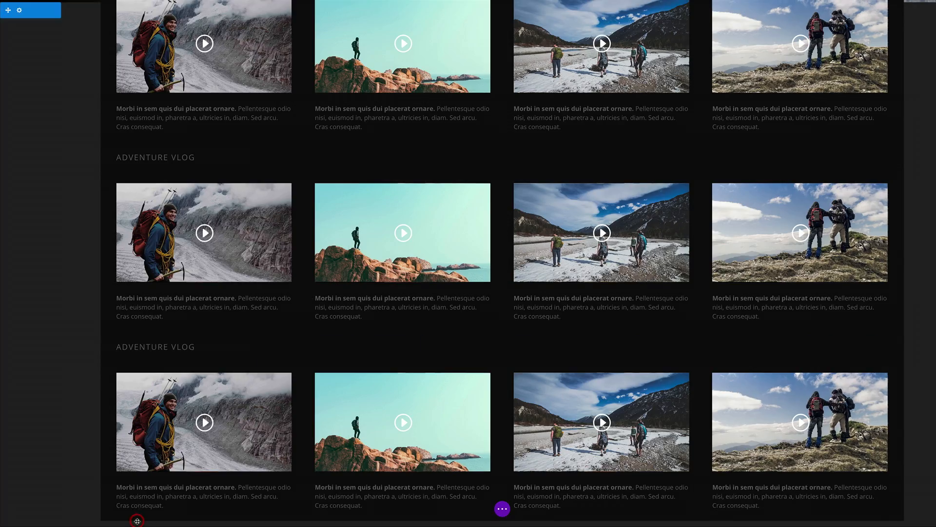
scroll(174, 269, "up", 5)
scroll(175, 269, "up", 2)
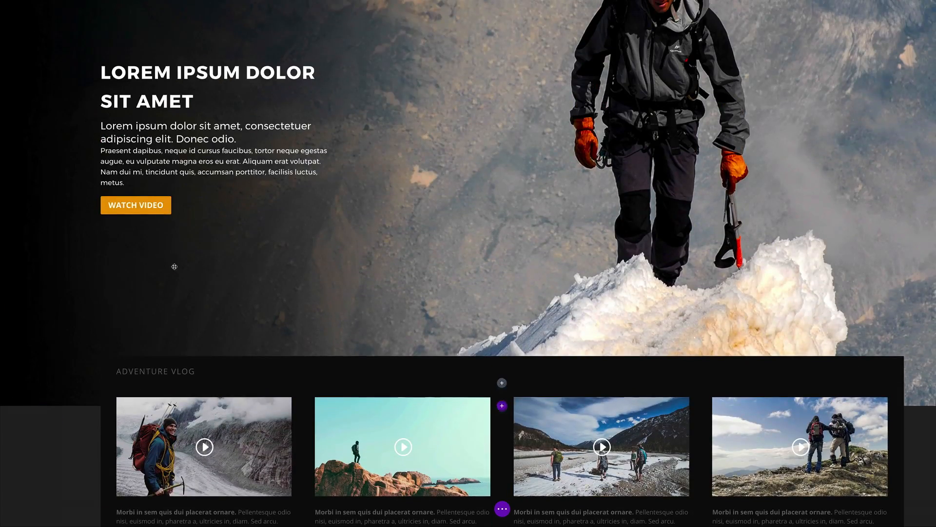
scroll(175, 270, "down", 10)
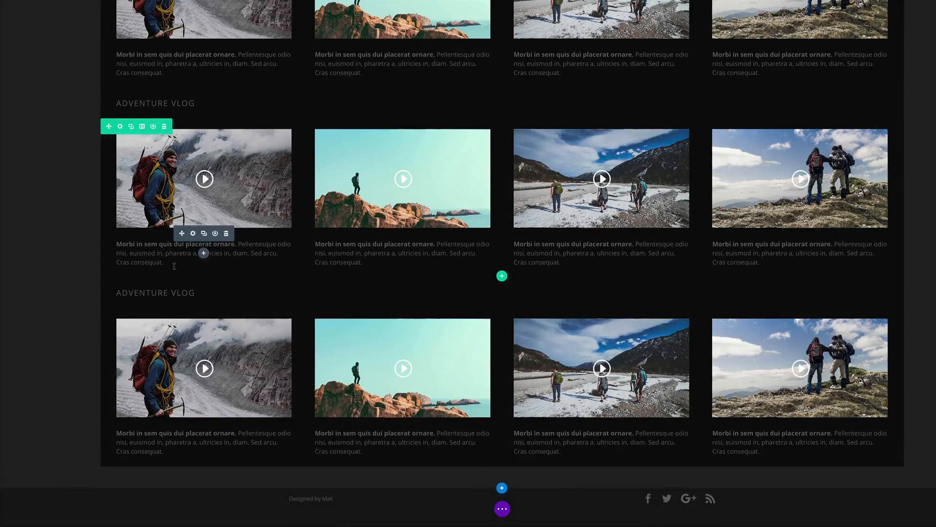
scroll(174, 266, "up", 3)
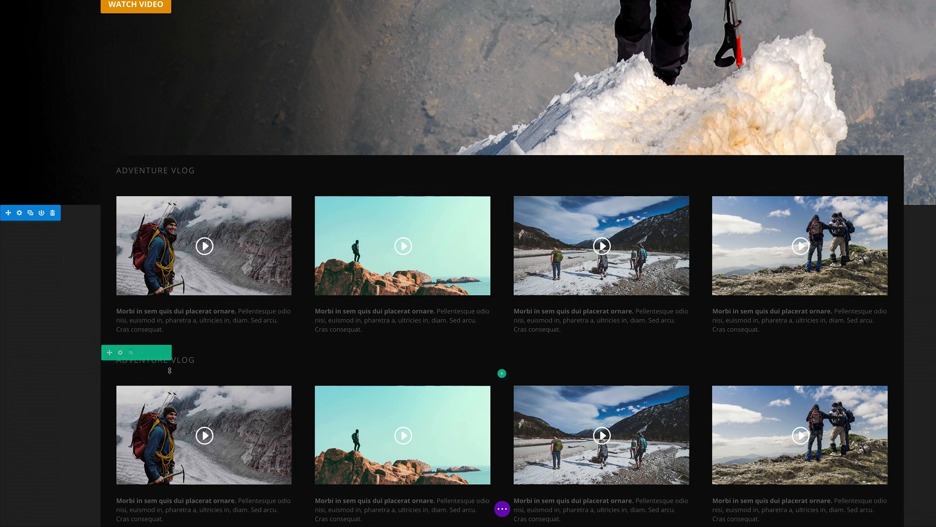
scroll(171, 369, "down", 4)
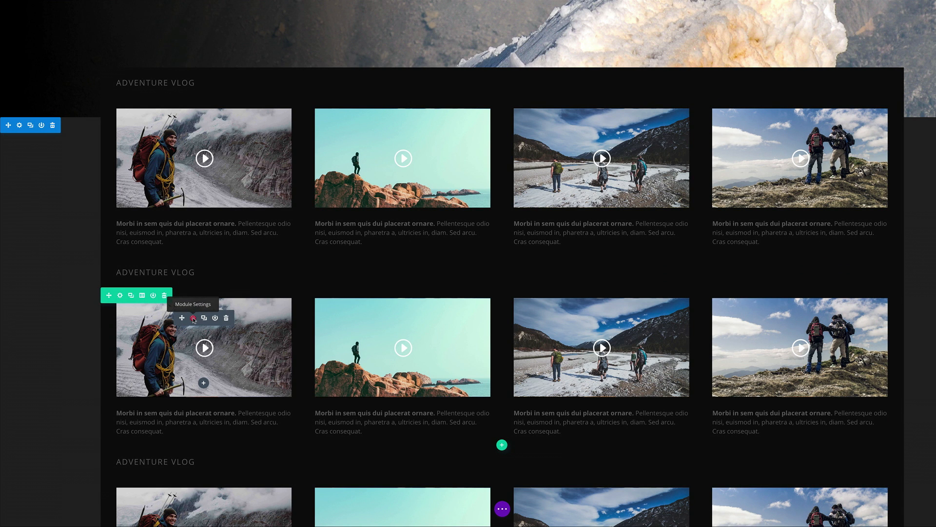
Step: Set the car dashboard picture as the second row's first video overlay
left_click(193, 318)
left_click(58, 164)
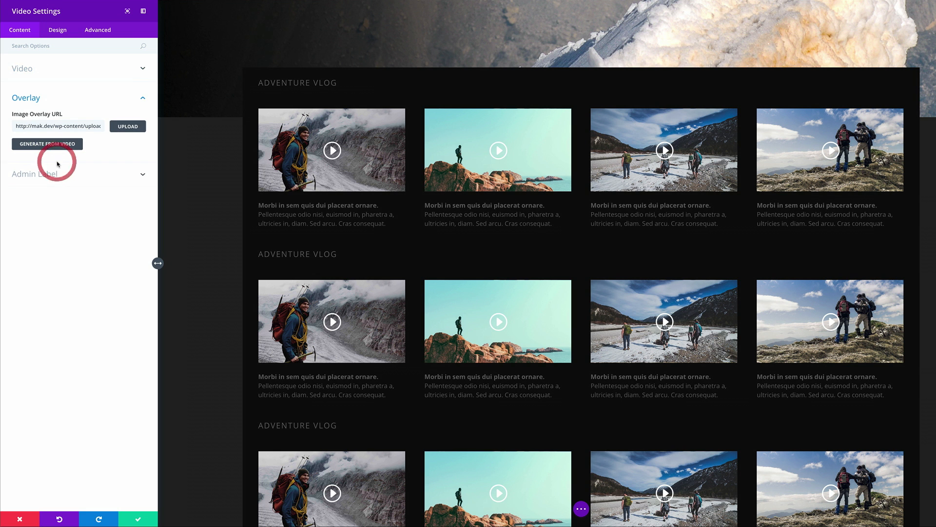
left_click(127, 126)
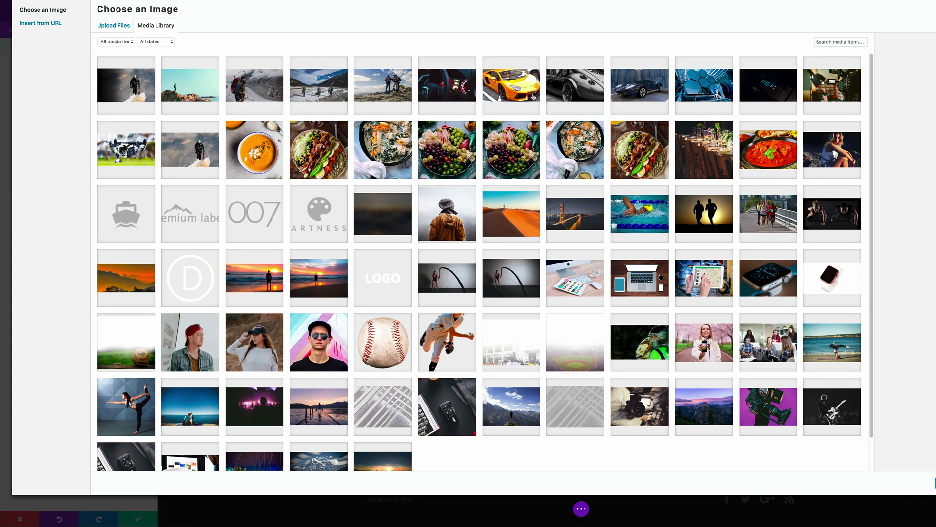
left_click(440, 89)
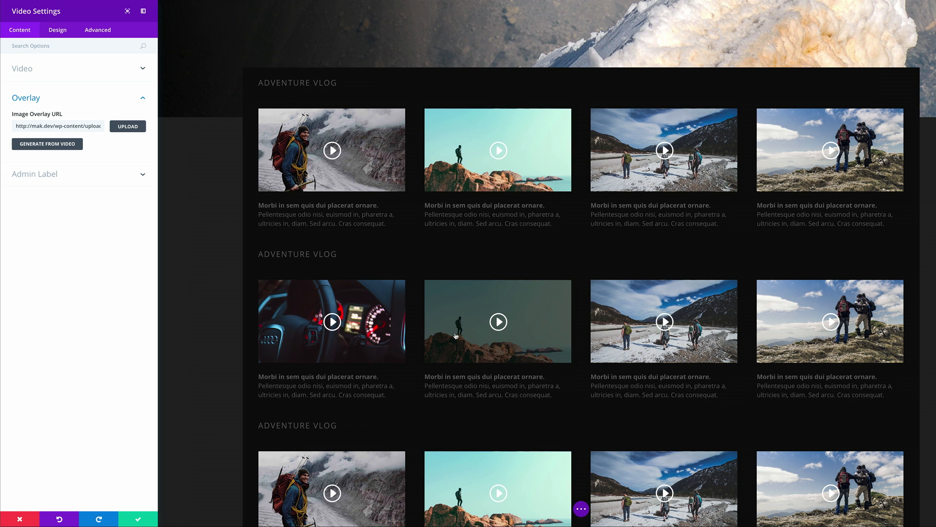
left_click(139, 517)
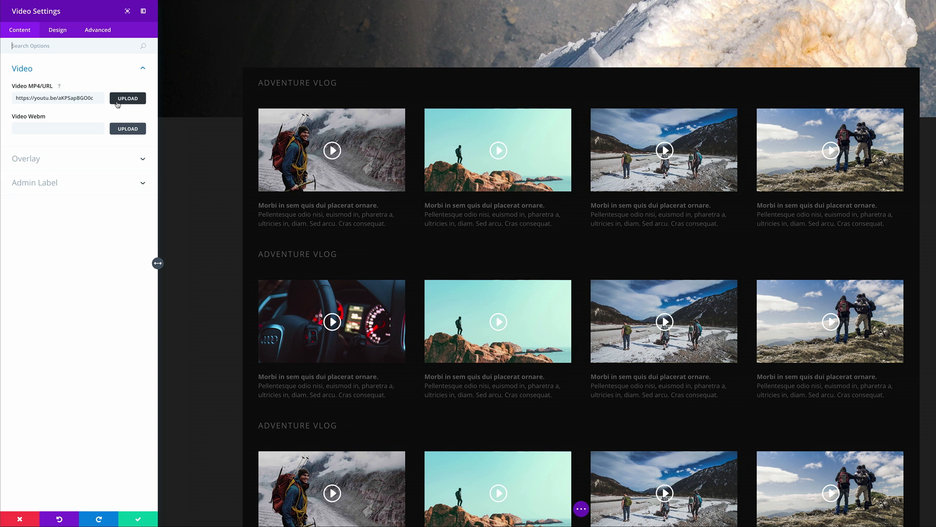
Step: Set the yellow car picture as the next video's overlay and save
left_click(67, 157)
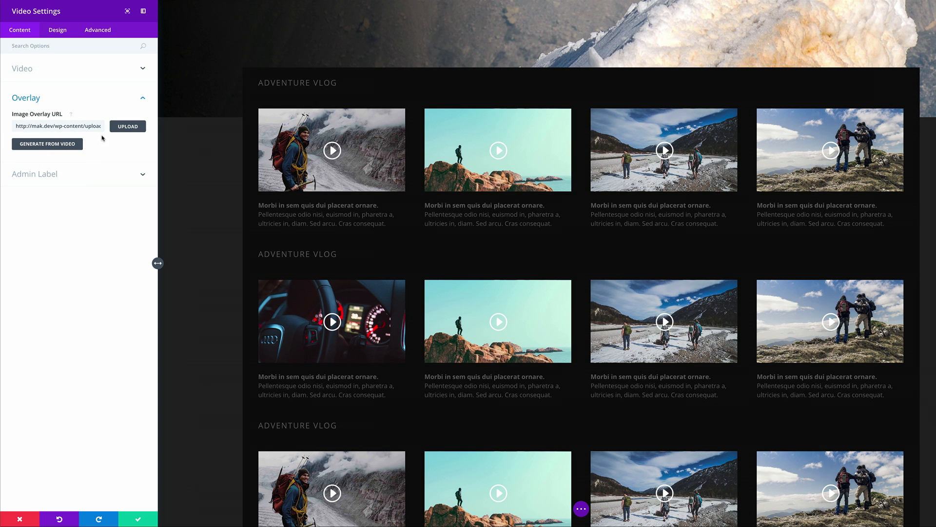
left_click(116, 130)
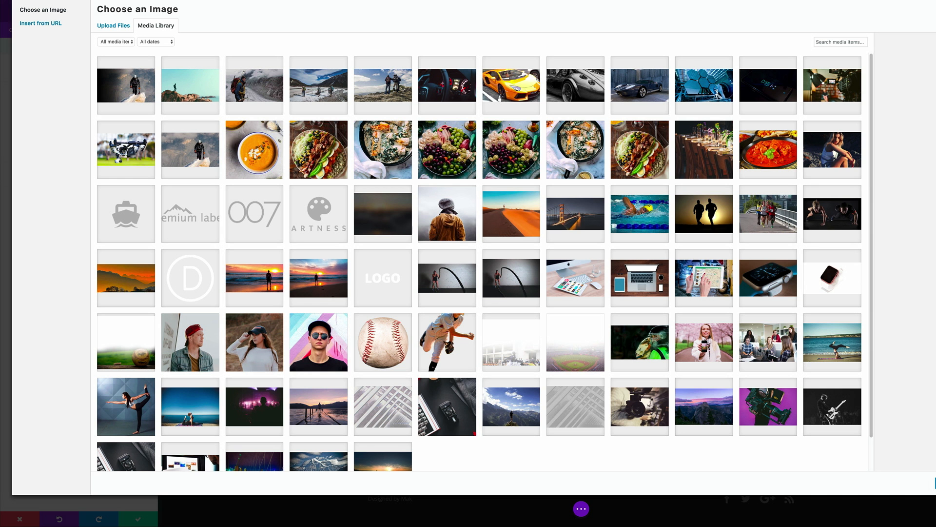
left_click(513, 88)
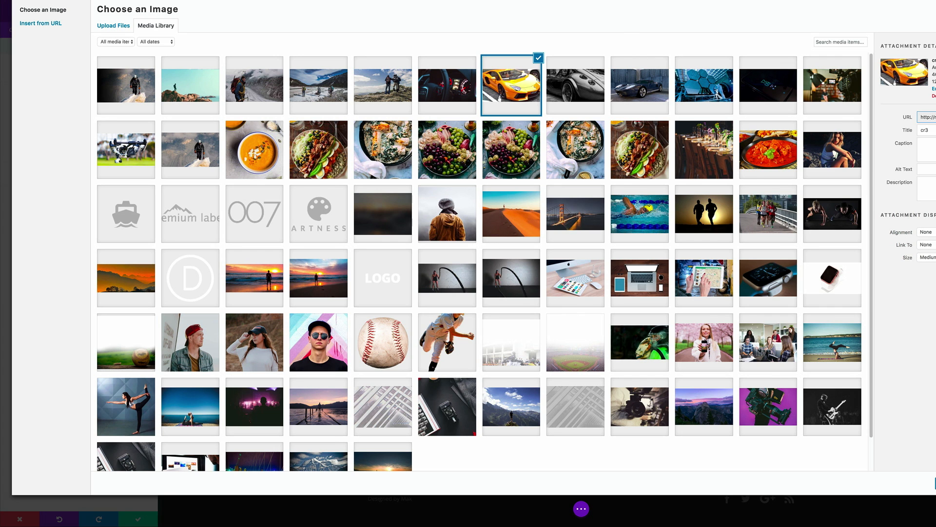
left_click(935, 483)
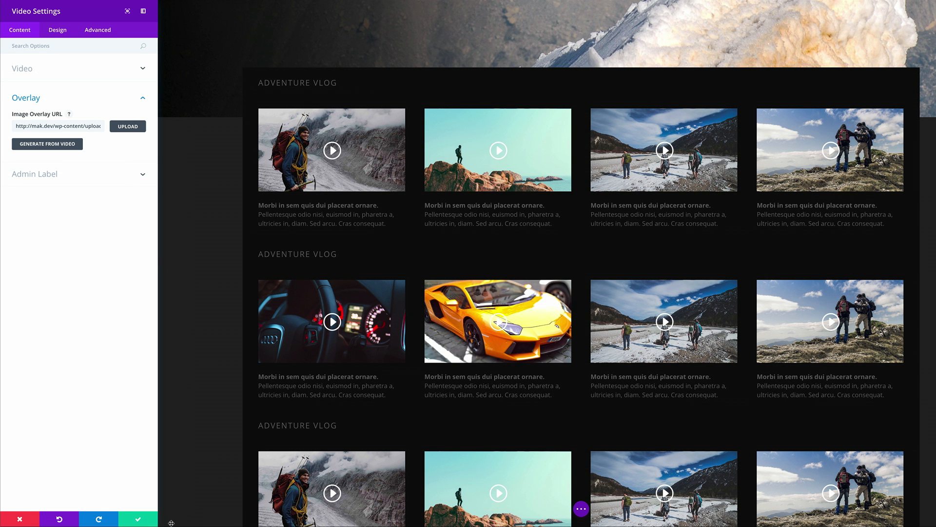
left_click(138, 519)
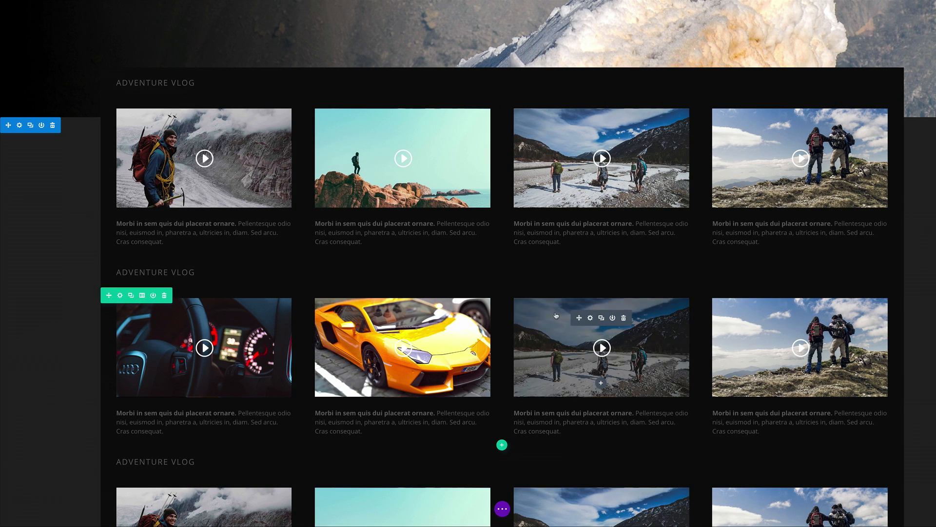
left_click(590, 318)
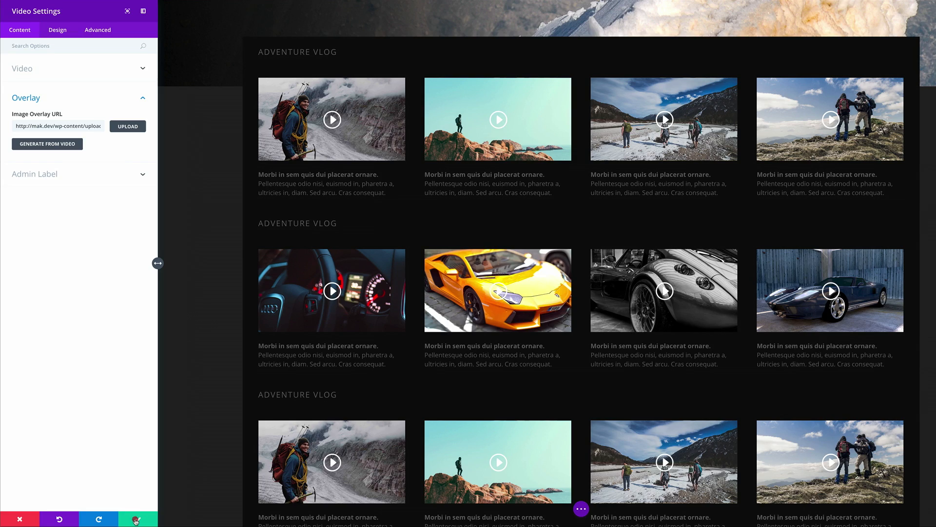
left_click(139, 518)
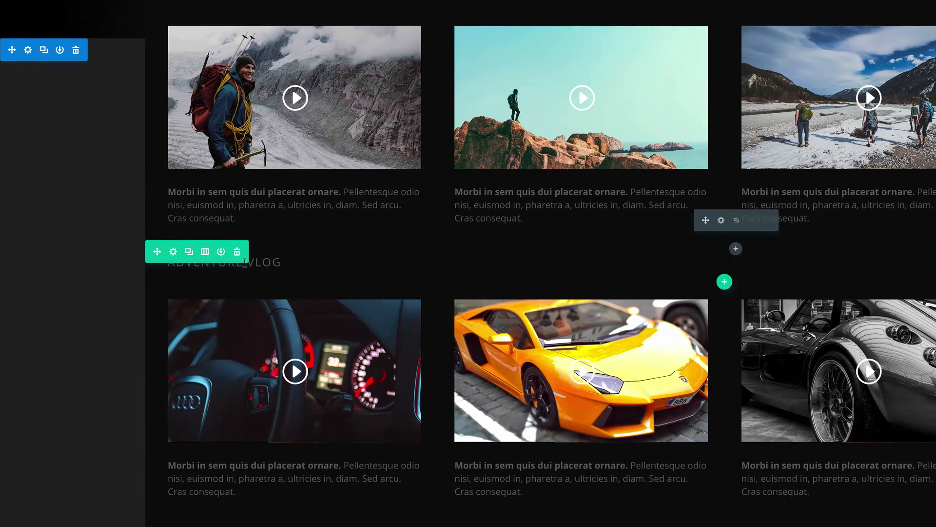
Step: Retitle the second row's heading from ADVENTURE VLOG to CAR VLOG
left_click(223, 256)
left_click_drag(243, 263, 141, 263)
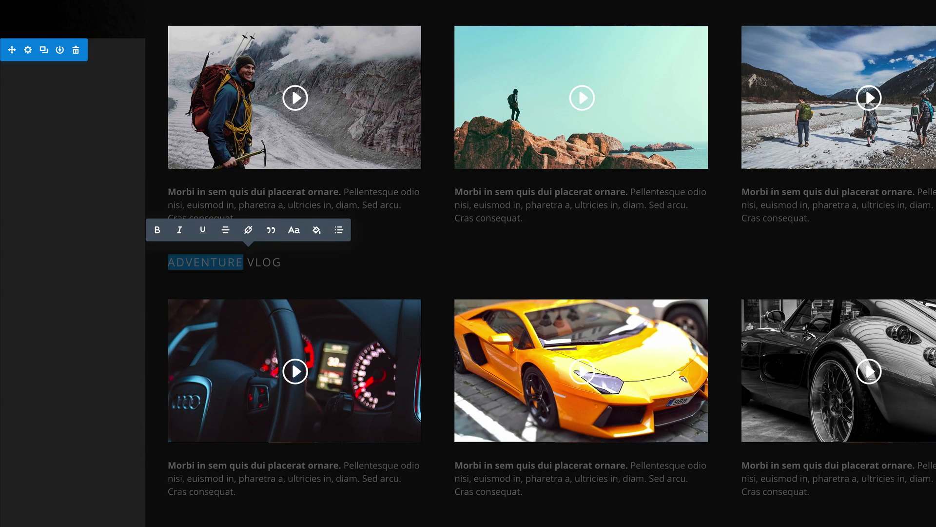
type("CA")
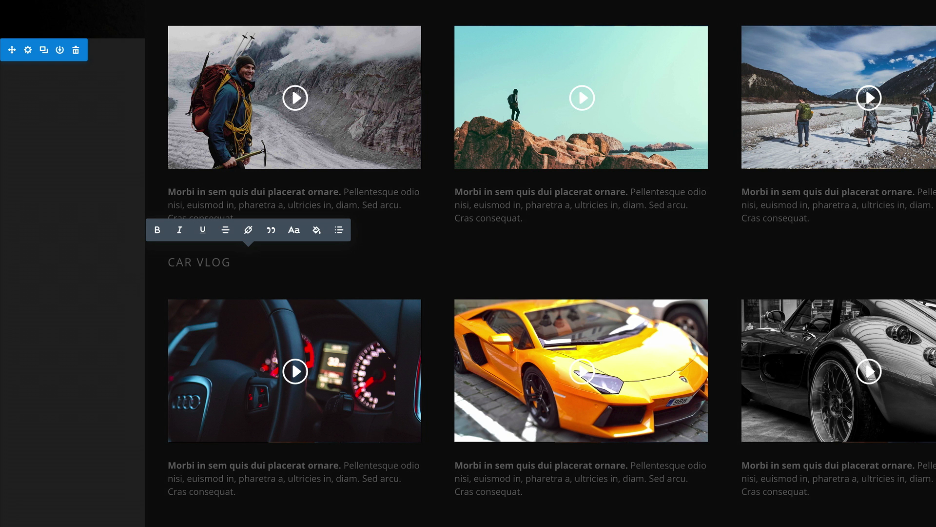
left_click(106, 385)
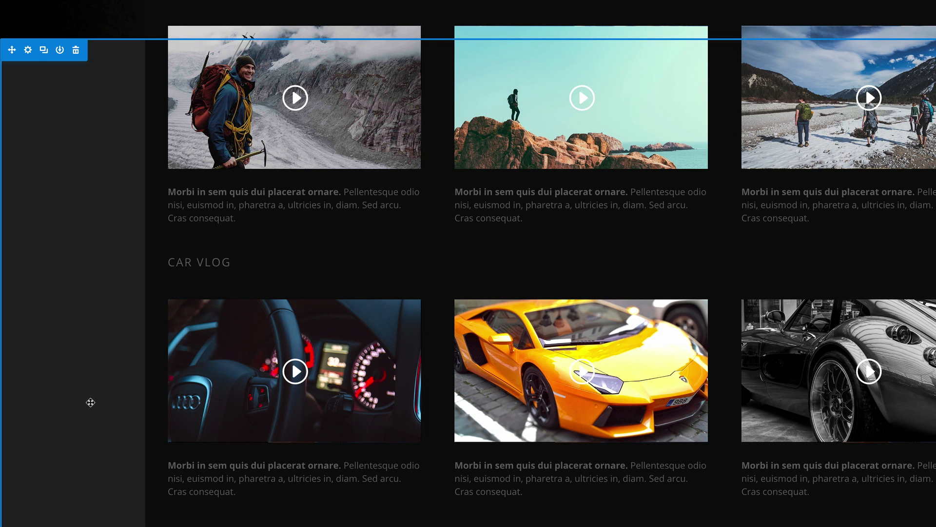
scroll(90, 402, "down", 4)
scroll(291, 351, "up", 6)
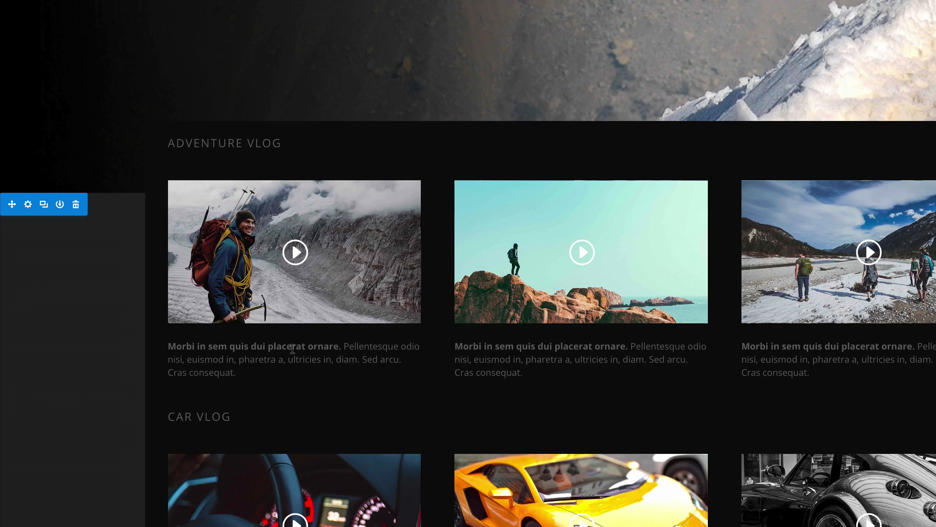
scroll(293, 350, "down", 6)
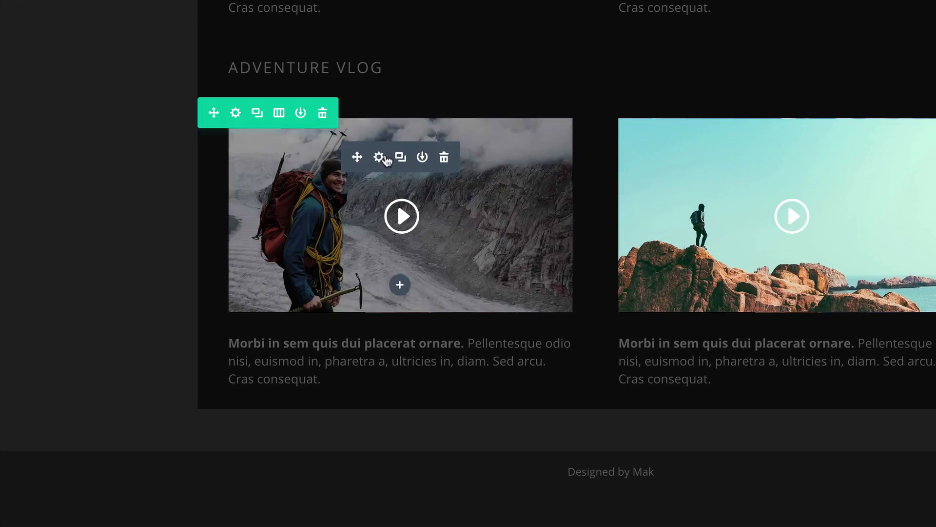
Step: Set the blue hexagon-mirror image as the third row's first video overlay
left_click(279, 403)
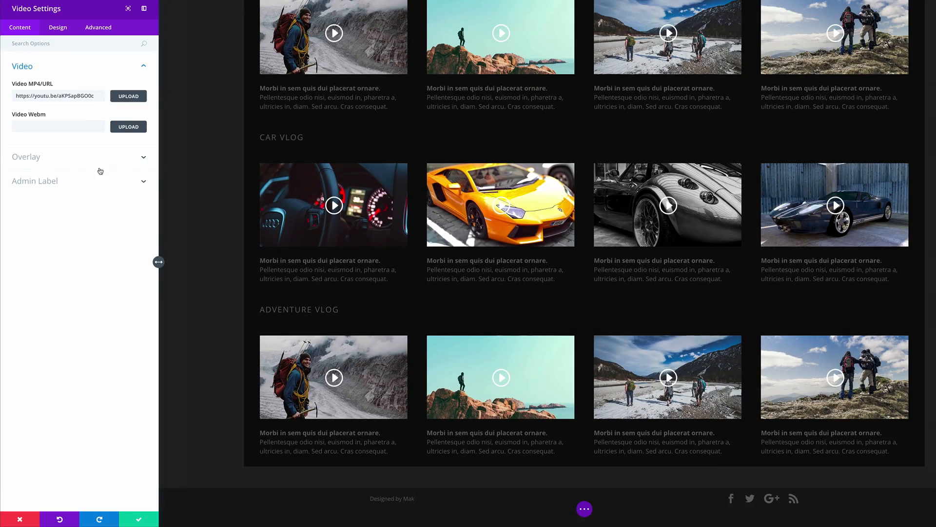
left_click(78, 157)
left_click(123, 125)
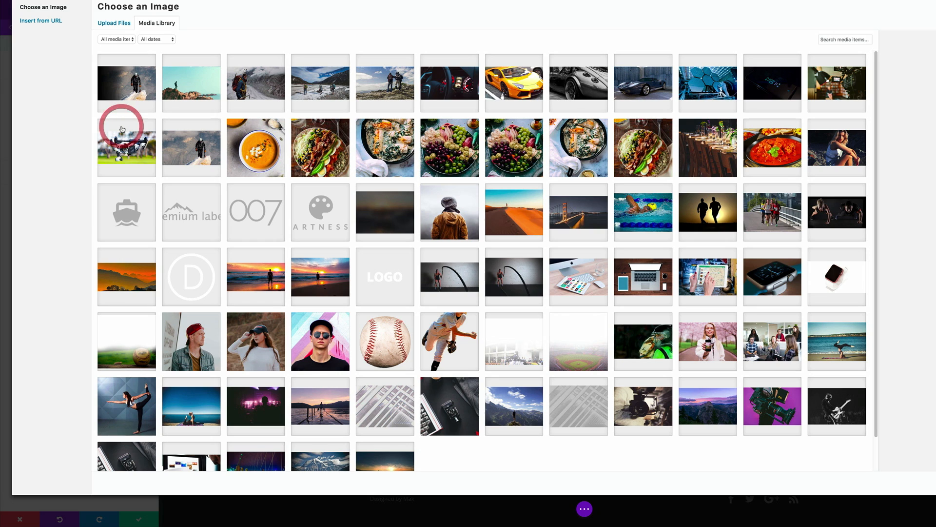
left_click(715, 83)
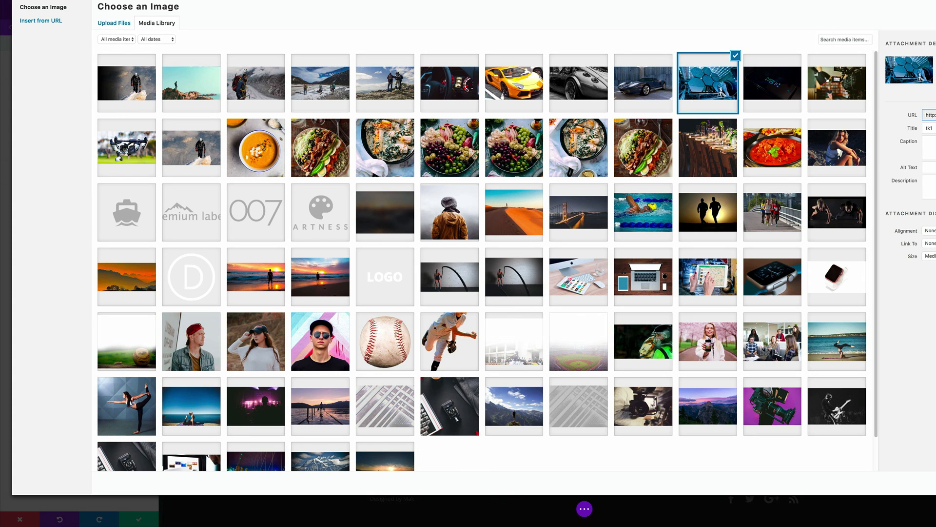
left_click(933, 483)
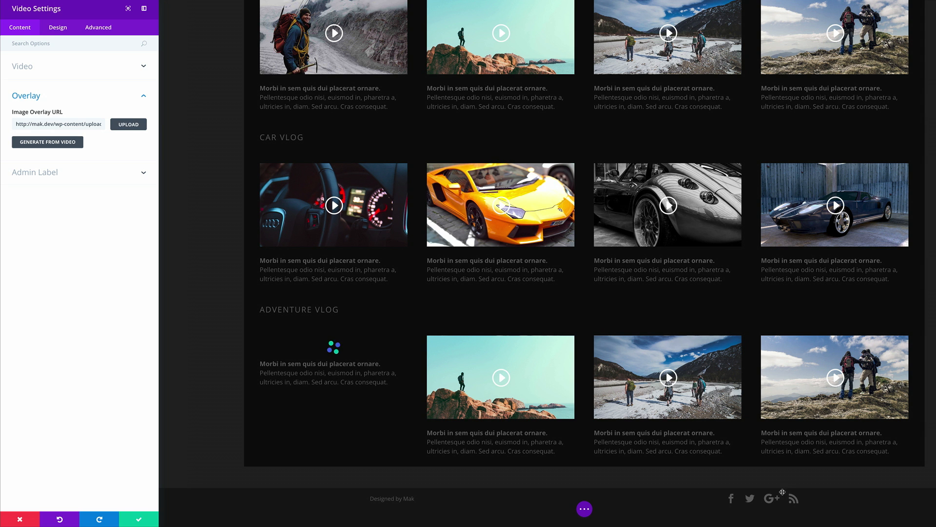
left_click(130, 521)
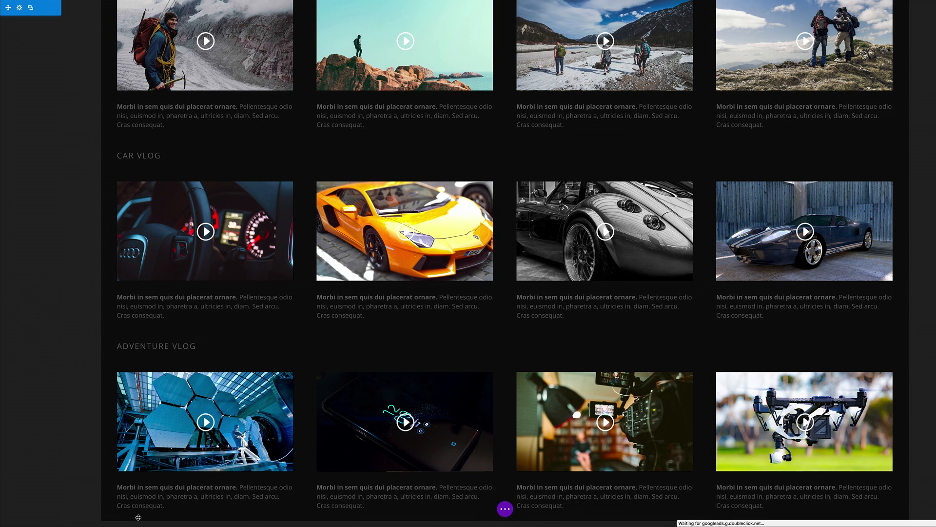
Step: Retitle the third row's heading from ADVENTURE VLOG to TECHNOLOGY VLOG
scroll(272, 230, "down", 2)
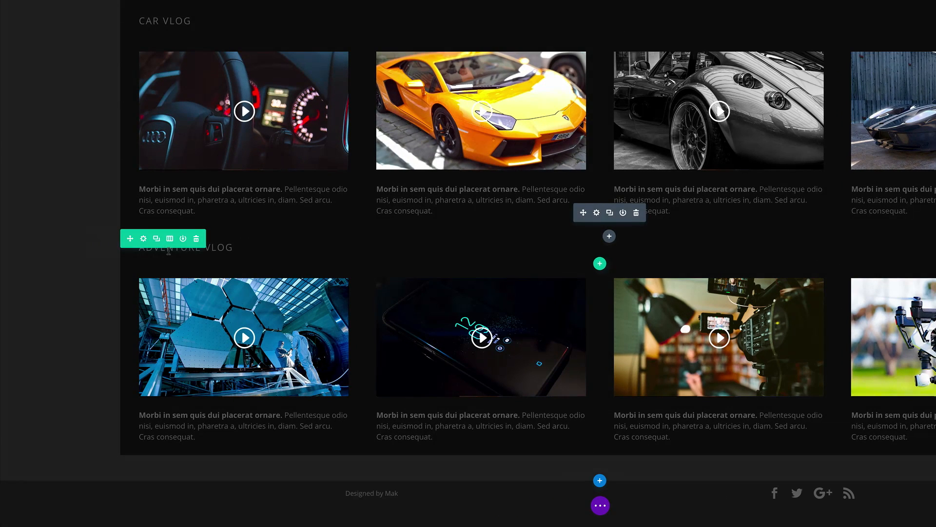
left_click(211, 249)
left_click(200, 249)
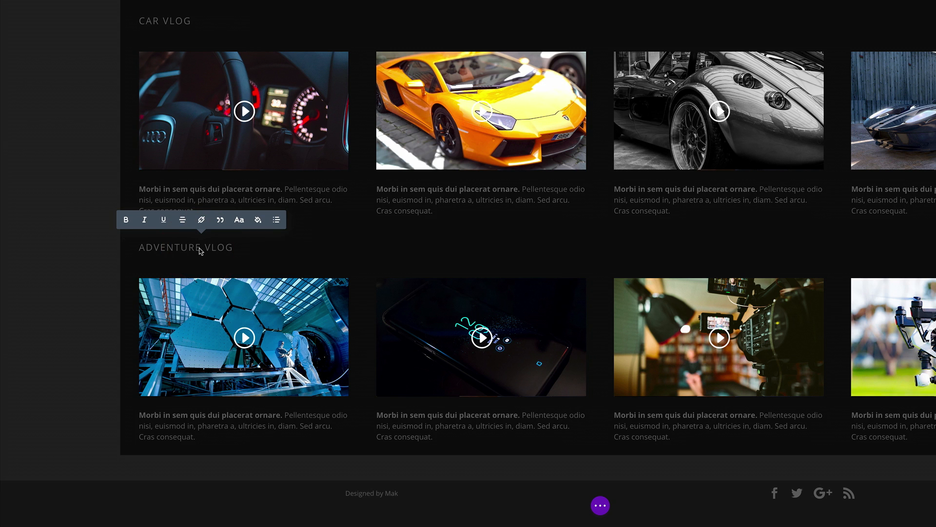
left_click_drag(180, 250, 141, 251)
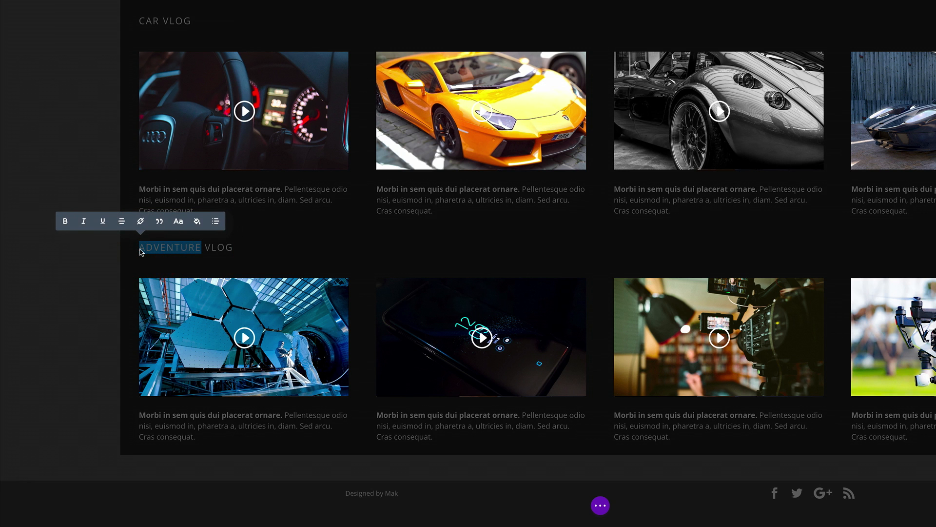
type("TECHNOLOGY")
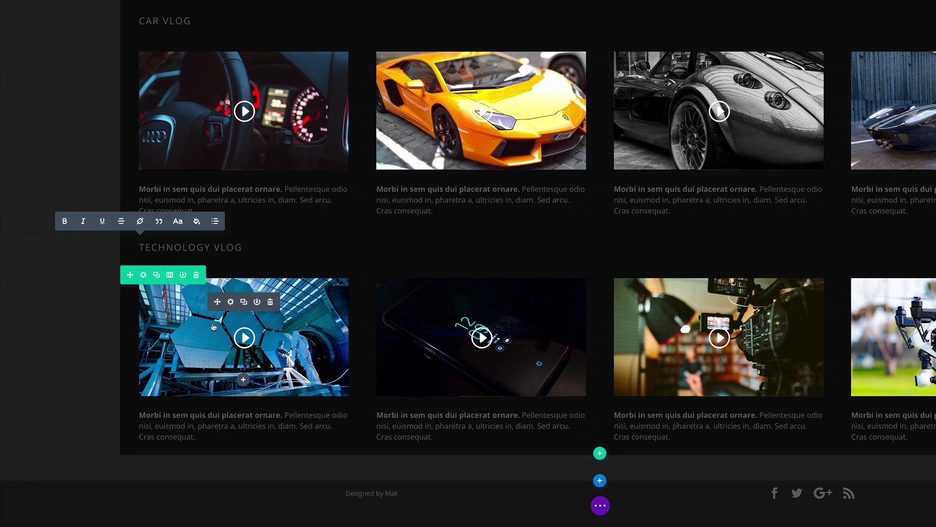
left_click(73, 342)
scroll(75, 324, "up", 5)
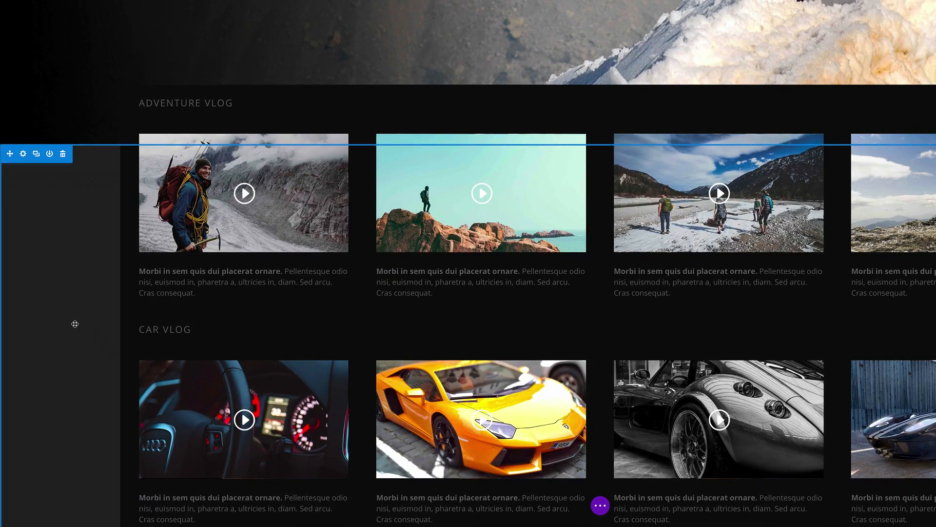
scroll(75, 323, "up", 10)
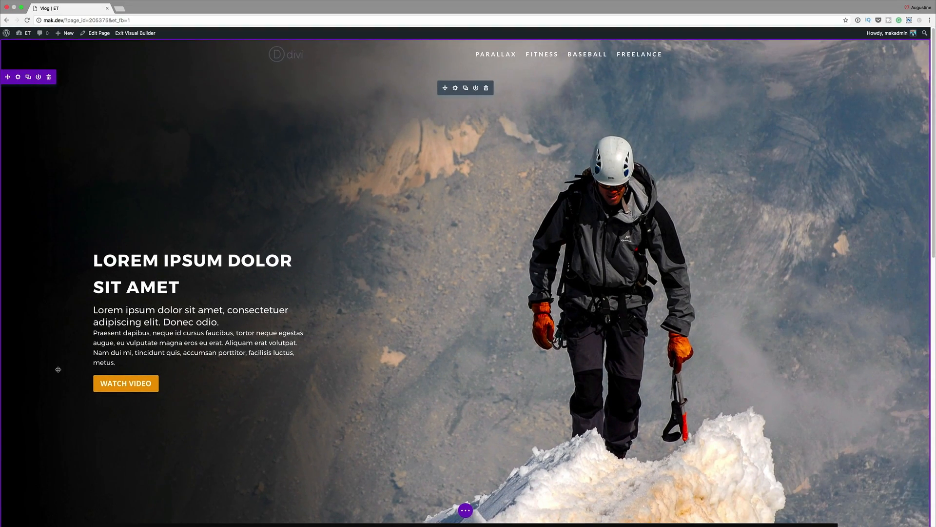
Step: Add a new single-column row below the Technology Vlog row
scroll(58, 369, "down", 3)
scroll(58, 369, "down", 10)
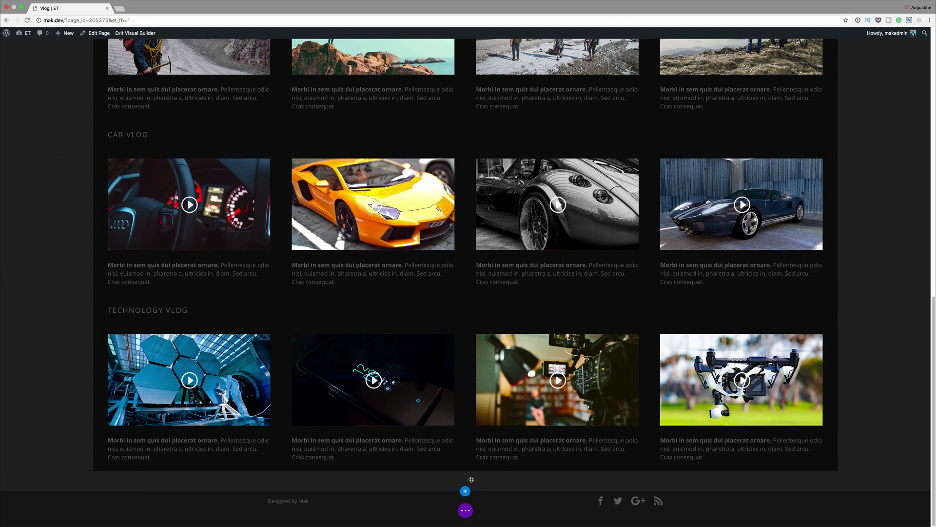
mouse_move(469, 472)
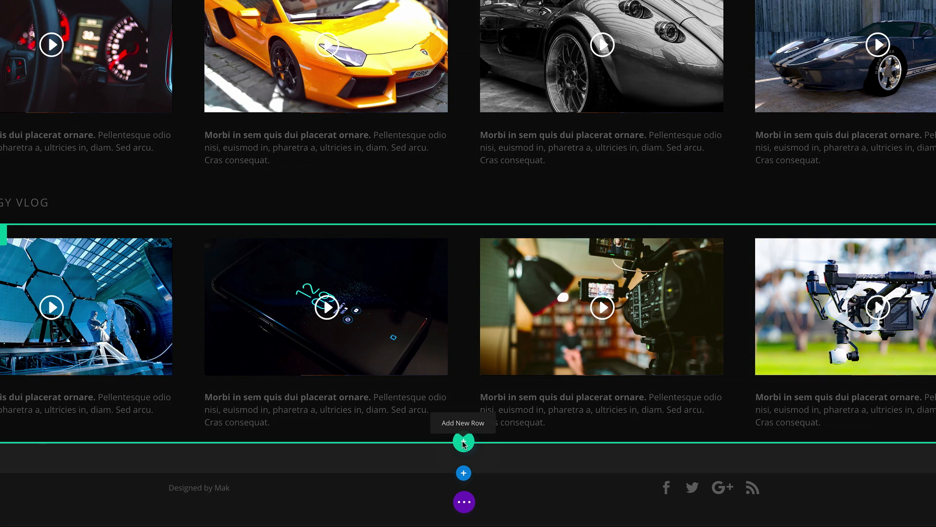
left_click(463, 443)
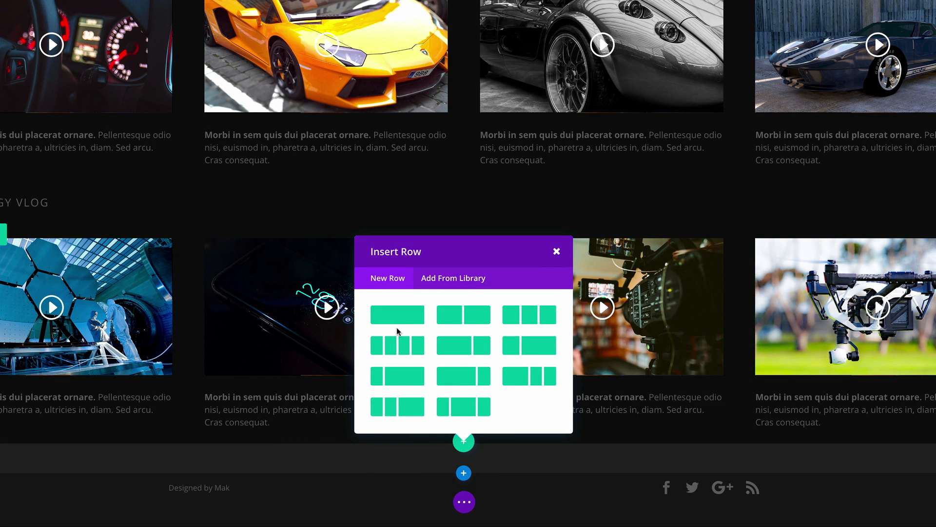
left_click(397, 328)
Step: Insert a Text module into the new row, searching 'text', and place the caret in its content
scroll(446, 352, "down", 5)
scroll(446, 352, "up", 6)
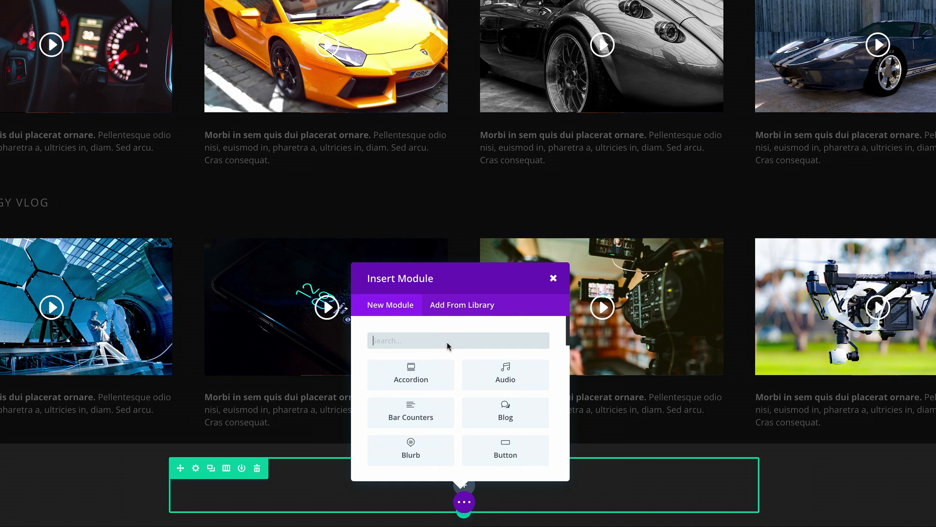
type("text")
left_click(411, 376)
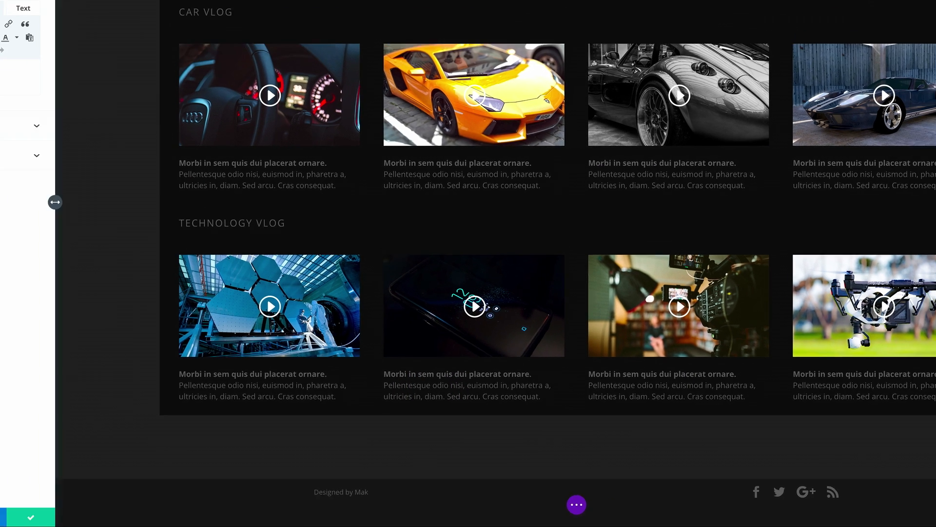
left_click(67, 158)
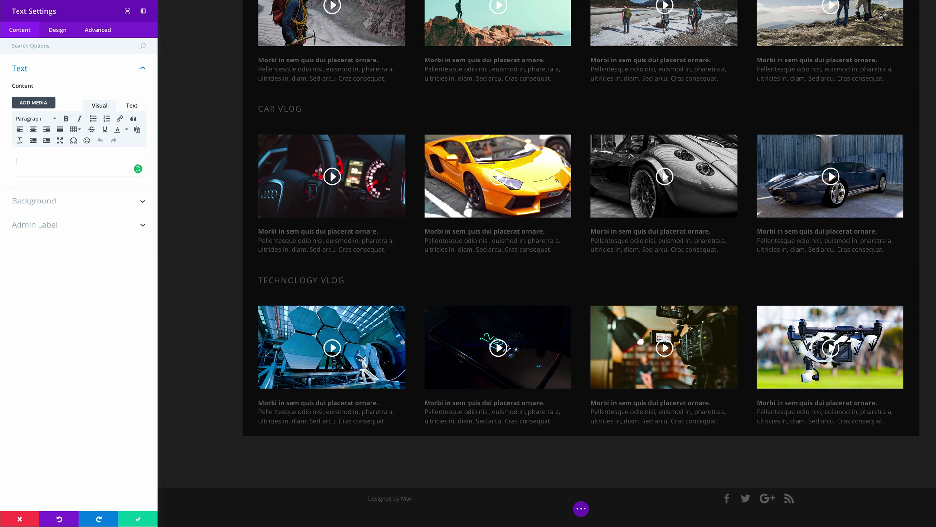
Step: Paste 'Lorem ipsum dolor sit amet.' into the Text module and center it
type("Lorem ipsum dolor sit amet.")
left_click(59, 32)
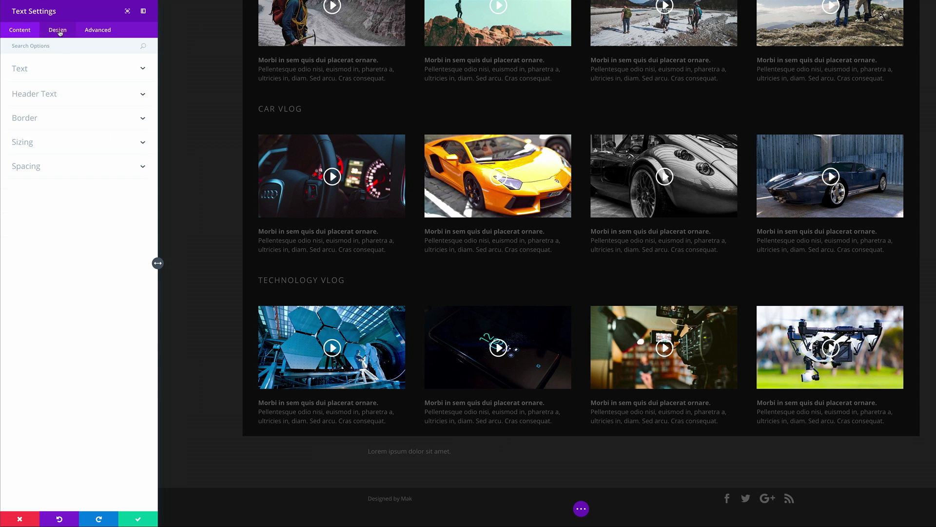
left_click(18, 71)
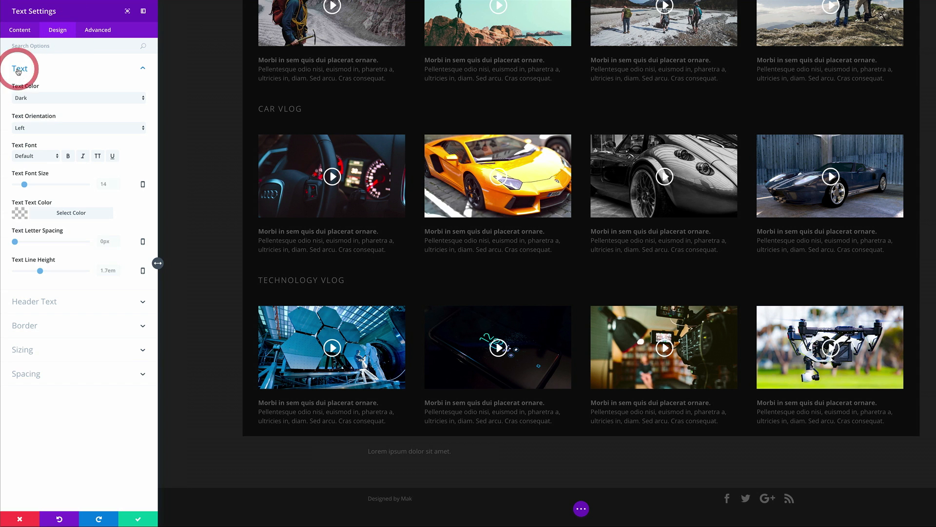
left_click(32, 128)
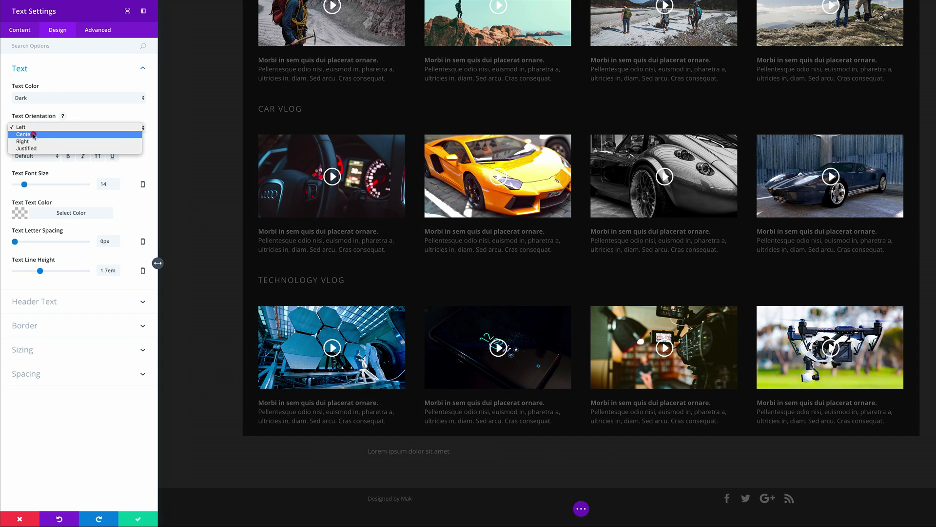
left_click(33, 134)
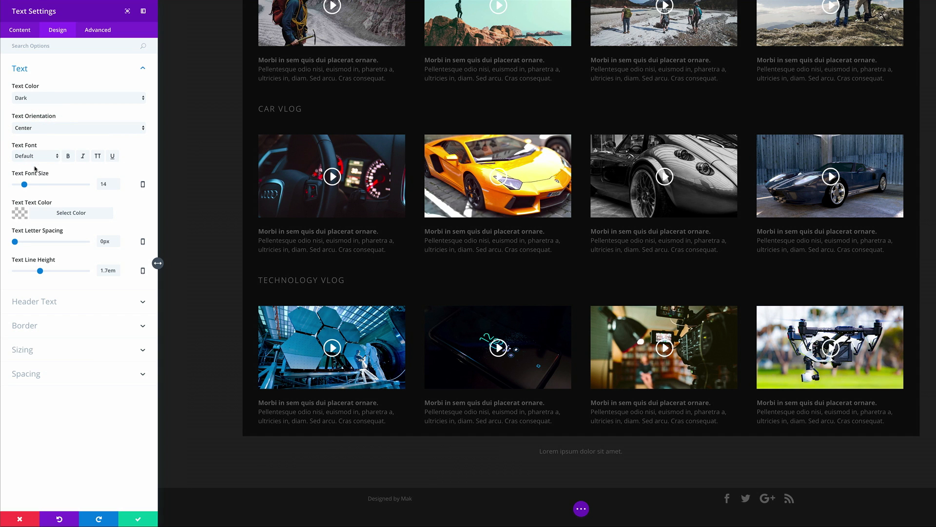
Step: Set the line's font size to 28px and its font to Montserrat
left_click_drag(25, 186, 35, 183)
left_click(37, 157)
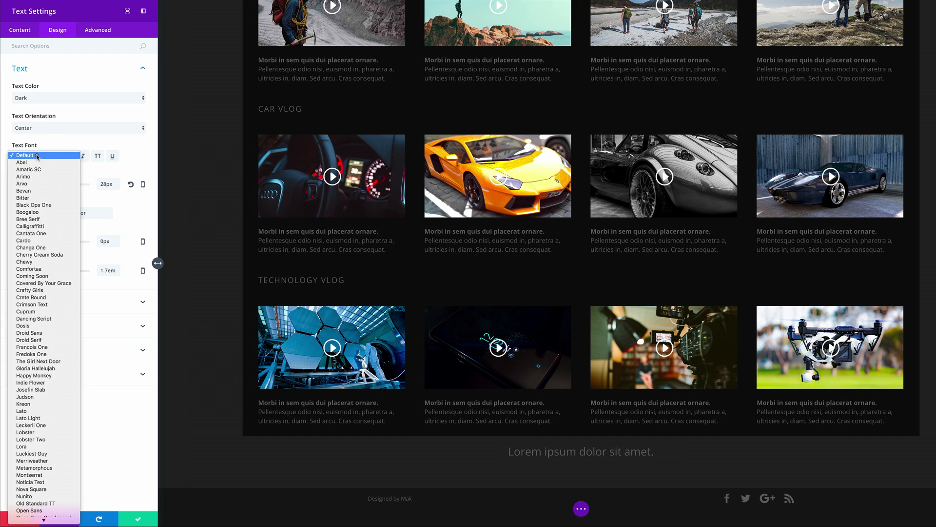
left_click(42, 475)
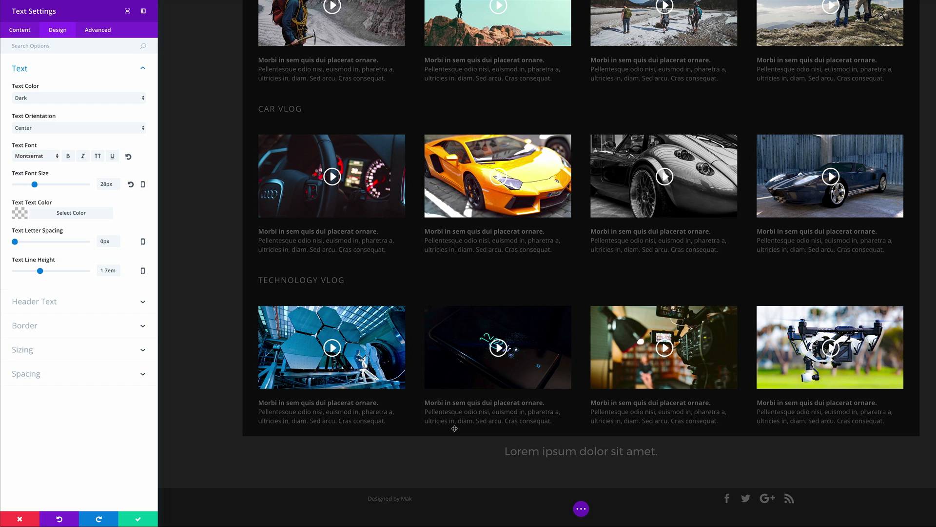
Step: Save the 28px Montserrat text styling and open the heading row's settings
left_click(139, 520)
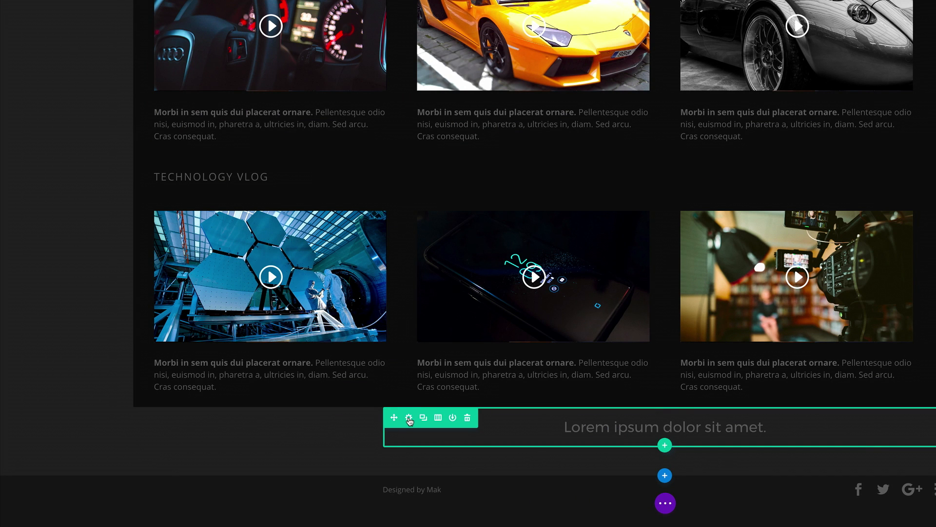
left_click(409, 418)
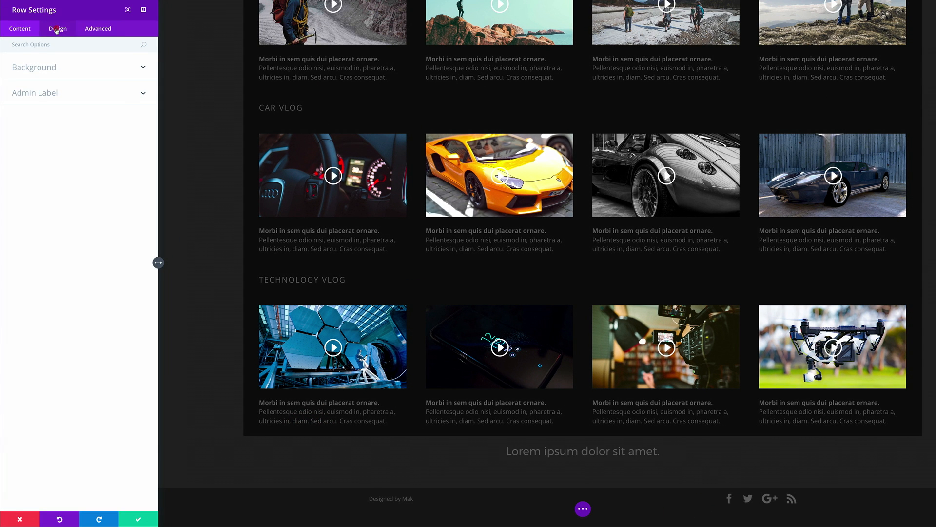
Step: Set the heading row's Custom Margin Top to 70 under Design Spacing and save the row
left_click(57, 30)
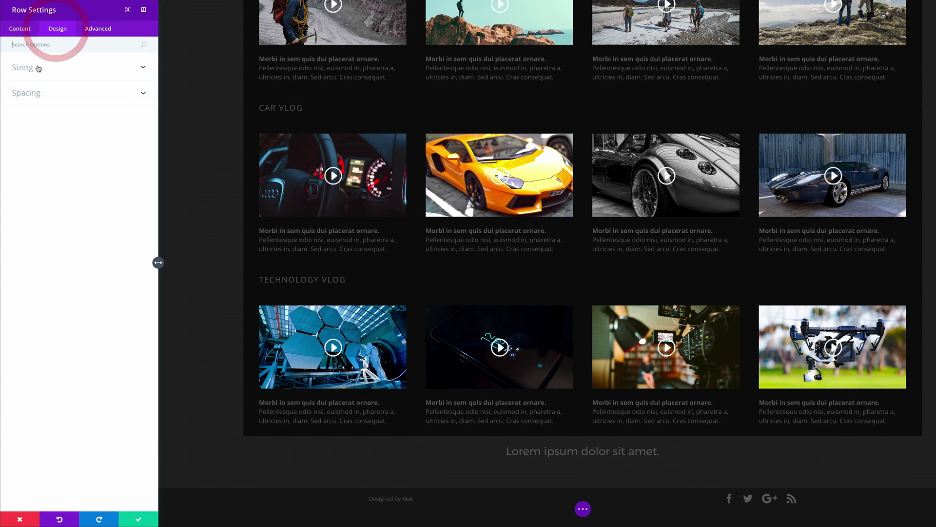
left_click(29, 67)
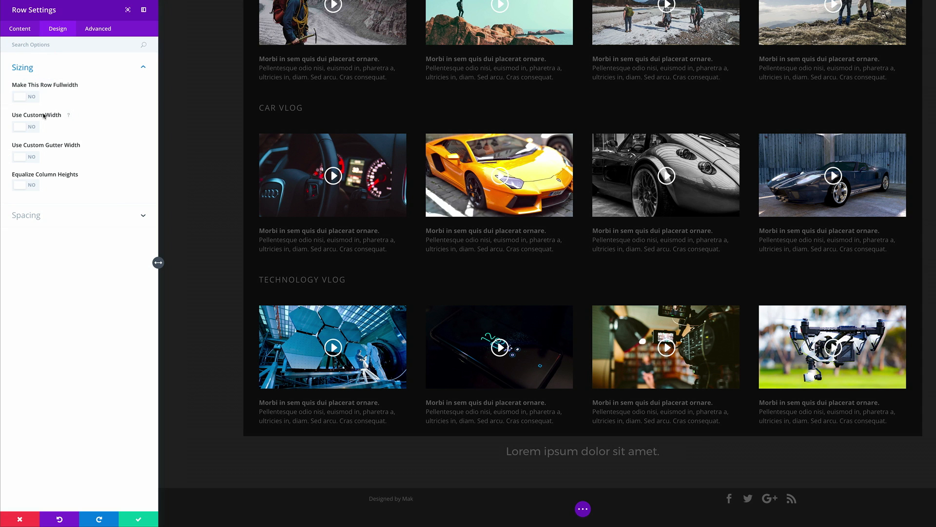
left_click(35, 215)
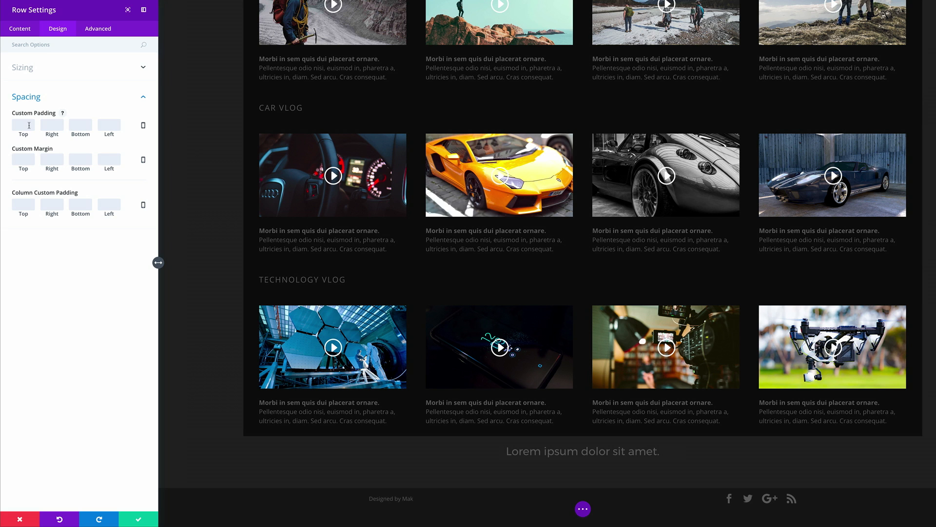
left_click(27, 159)
type("100")
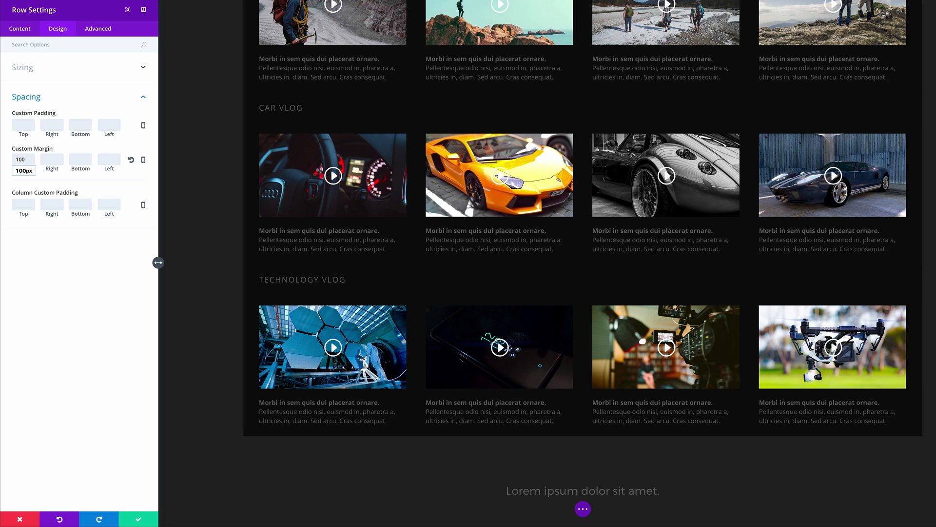
key("BackSpace")
key("BackSpace")
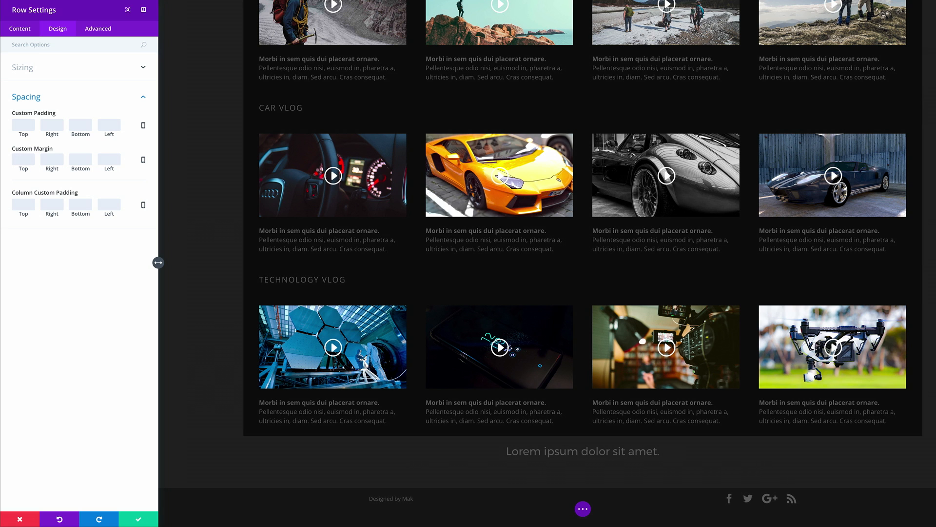
type("70")
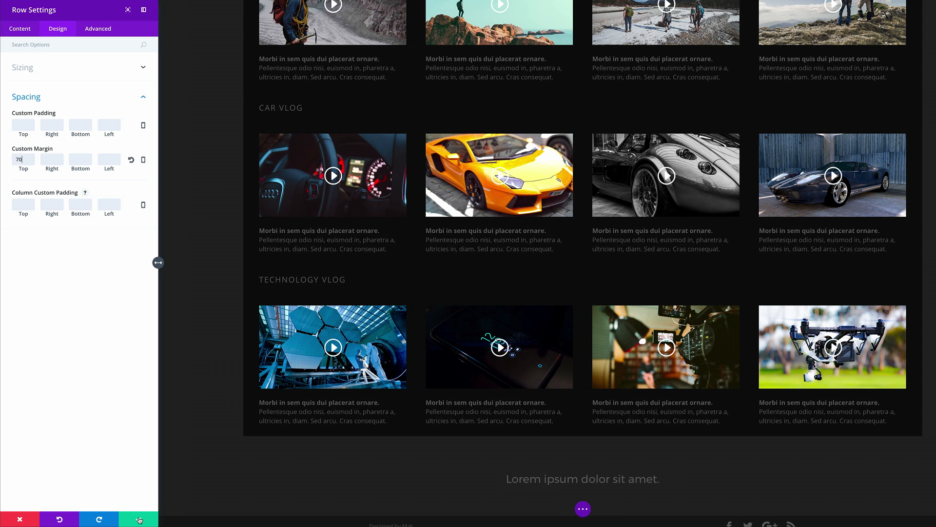
left_click(139, 518)
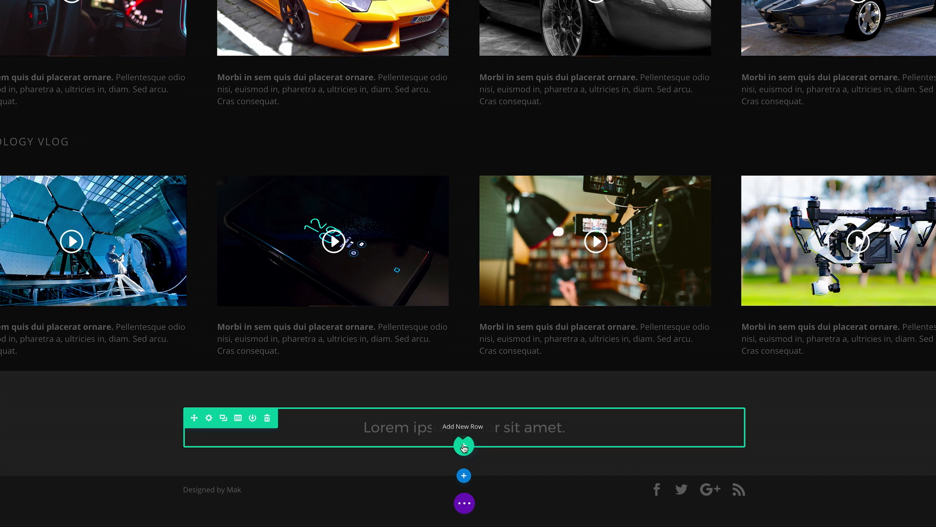
Step: Add a one-column row below the heading and insert a Contact Form module, searching 'co'
left_click(463, 447)
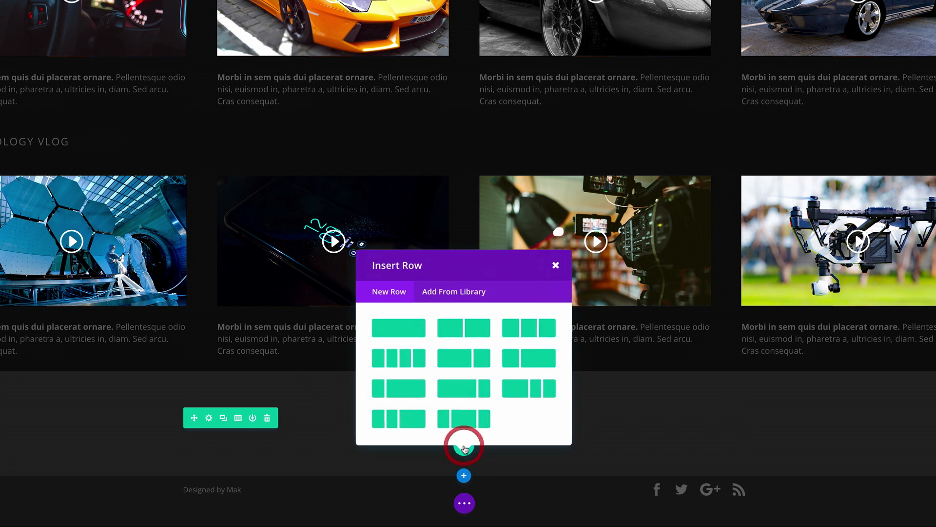
left_click(412, 333)
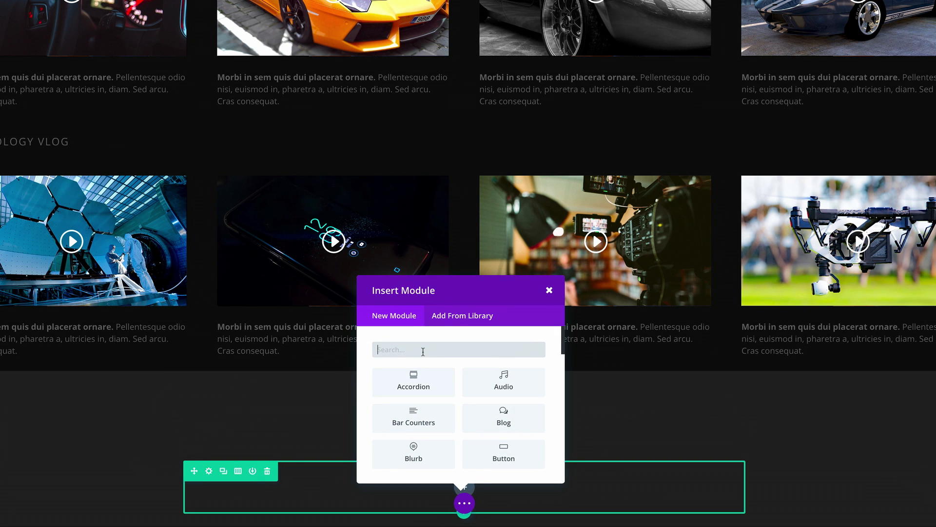
type("co")
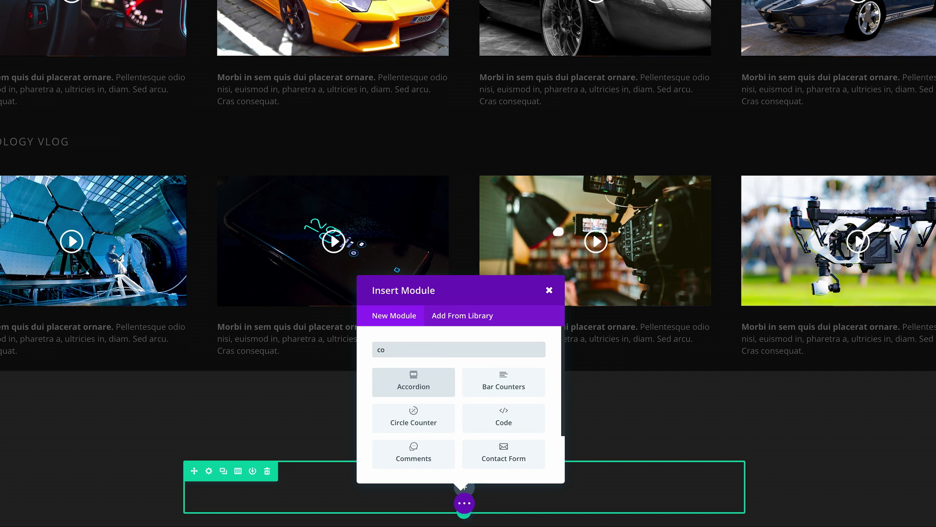
left_click(518, 452)
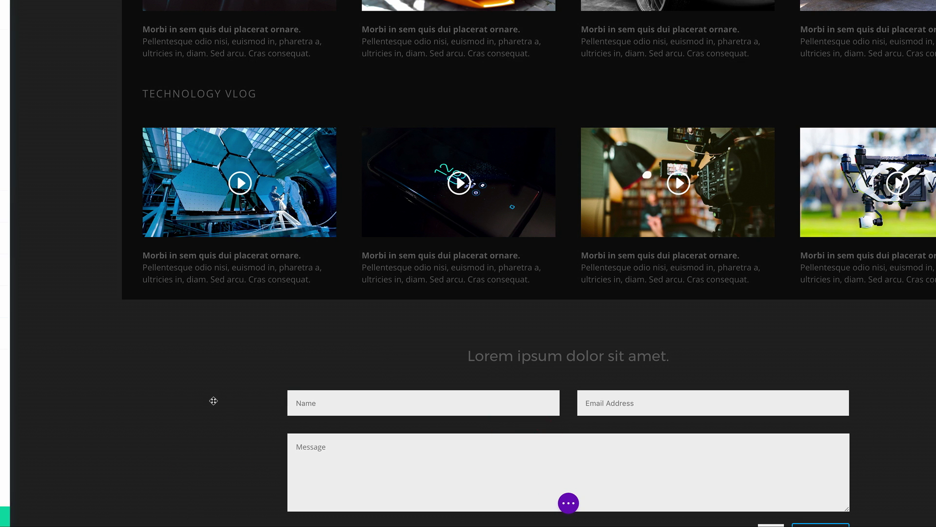
scroll(213, 395, "down", 3)
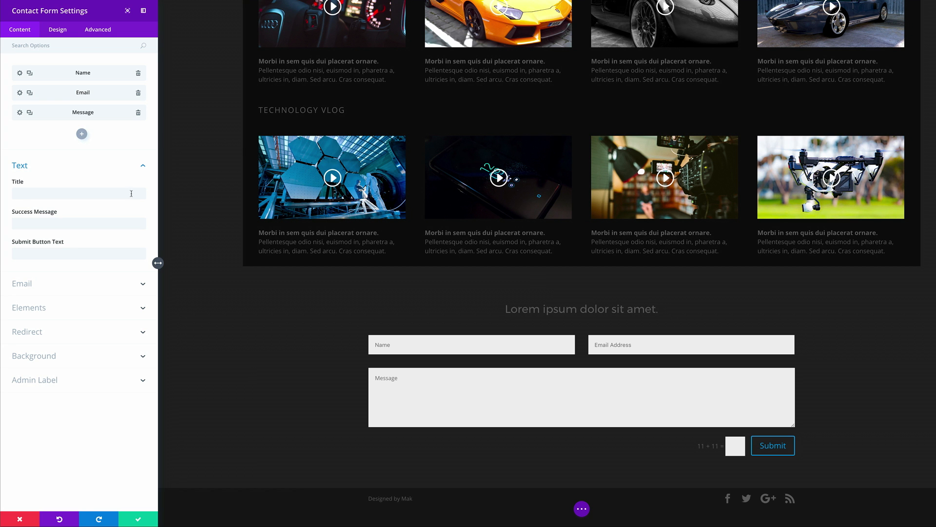
Step: Delete the form's Message field and set the form background to a near-black grey
left_click(138, 114)
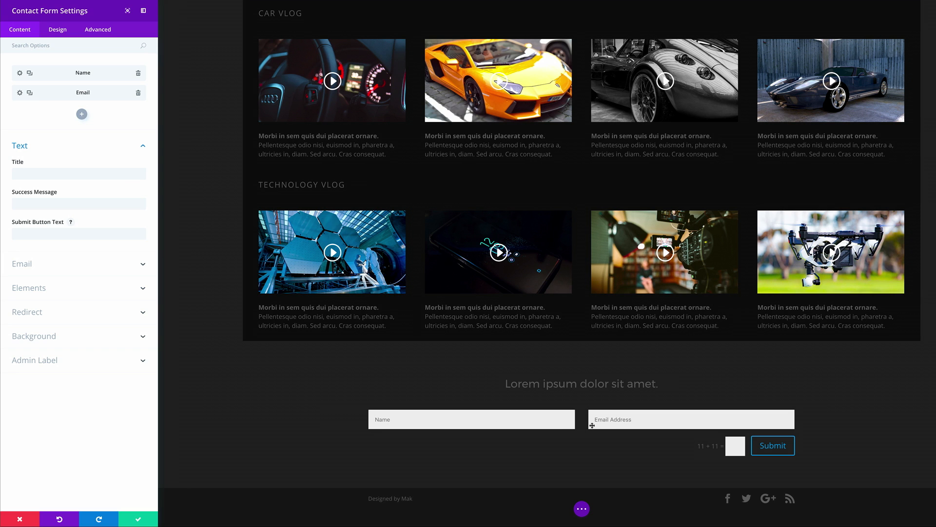
left_click(73, 174)
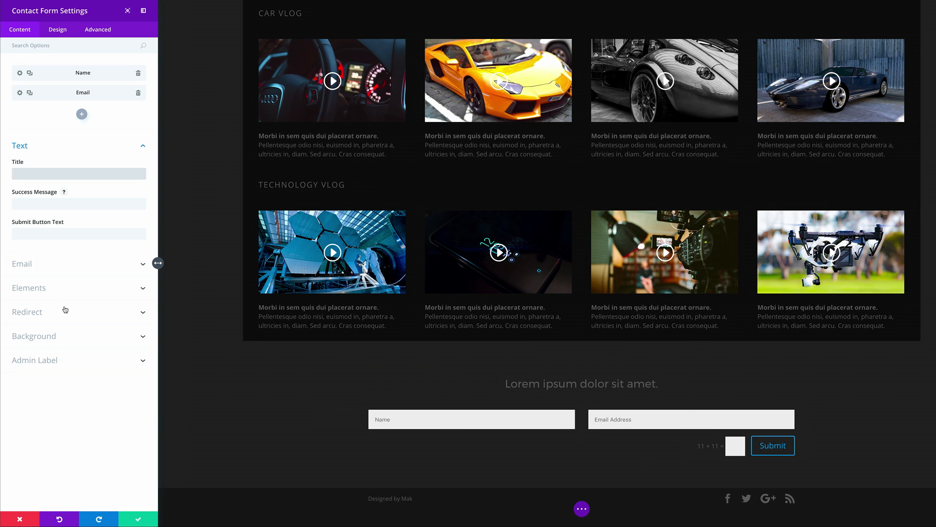
left_click(47, 339)
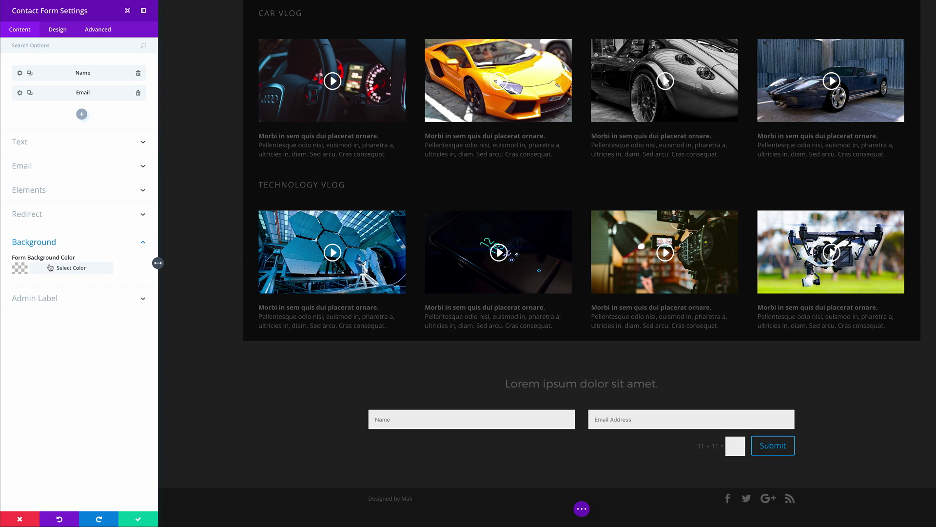
left_click(21, 268)
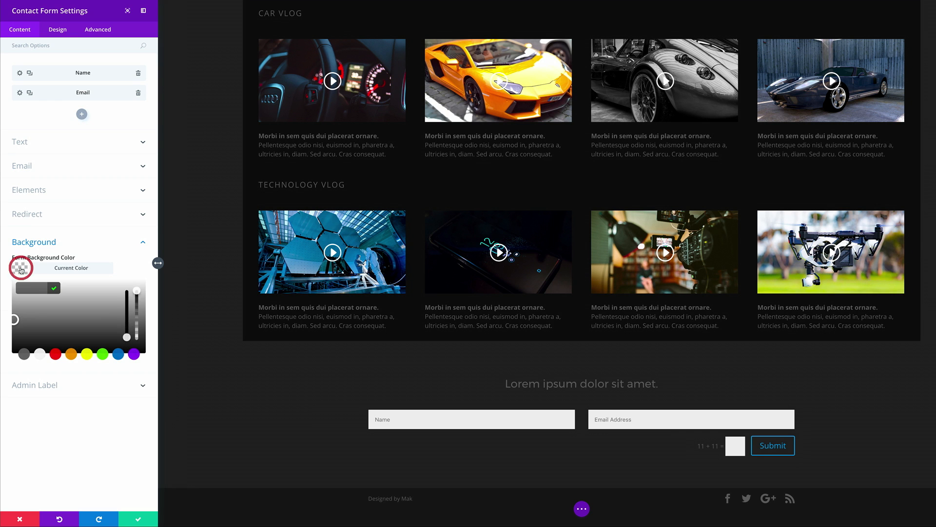
left_click(23, 355)
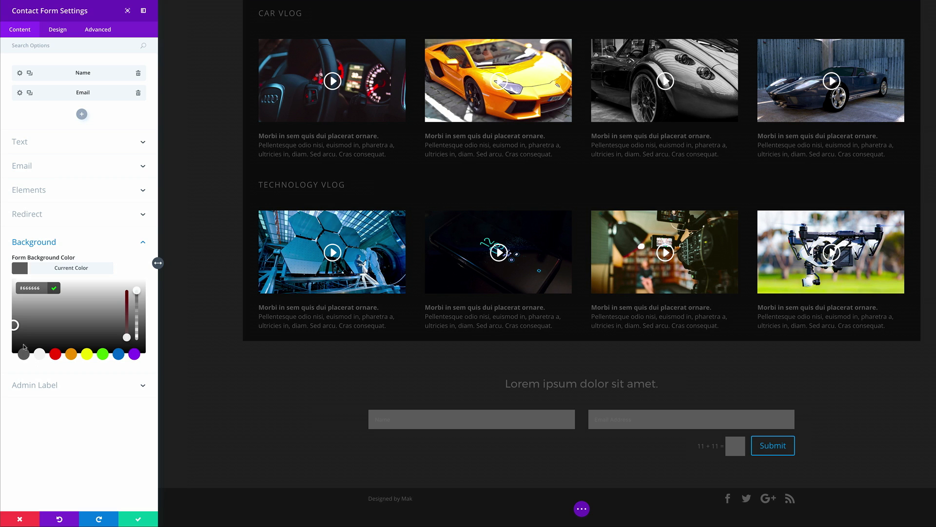
left_click_drag(15, 328, 14, 344)
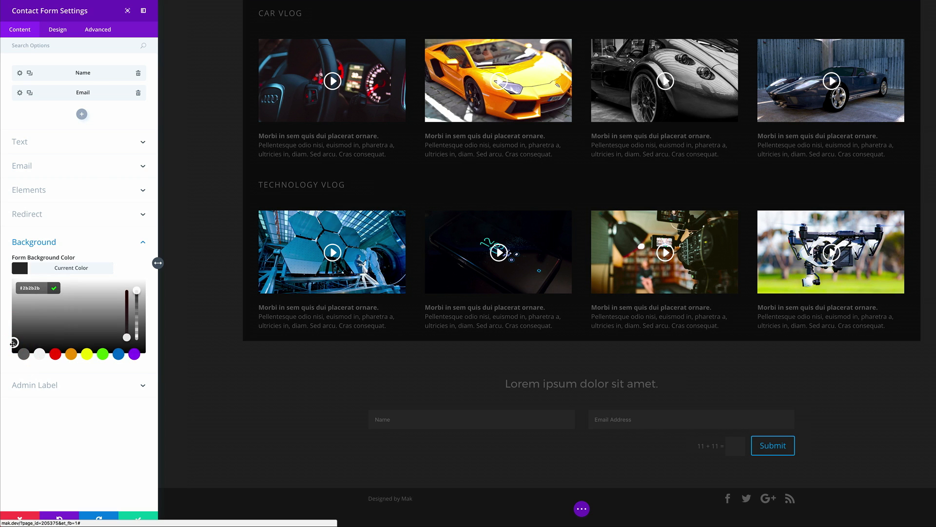
Step: Increase the contact form's field text size to 18px
left_click(58, 29)
left_click(63, 328)
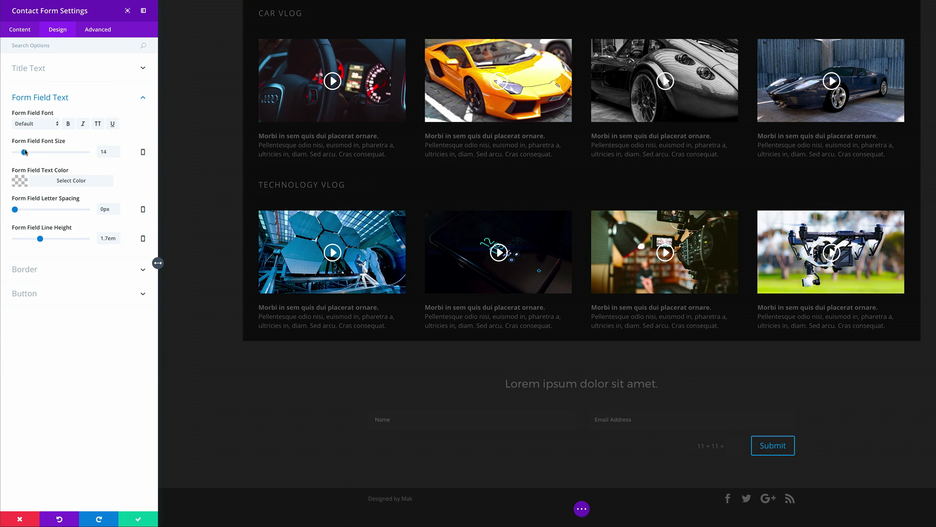
mouse_move(24, 152)
left_mouse_down()
mouse_move(42, 152)
mouse_move(27, 153)
left_mouse_up()
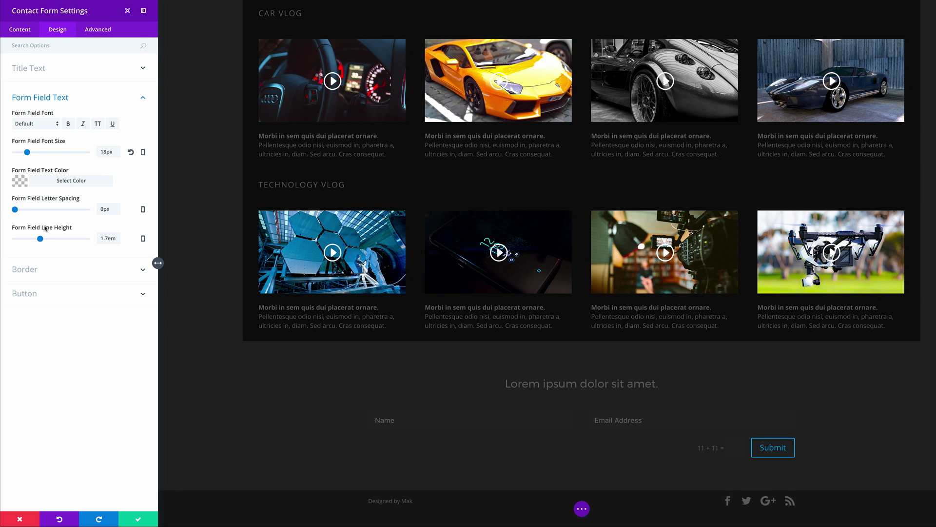
Step: Give the form fields a 1px corner radius and a dark grey border
left_click(37, 269)
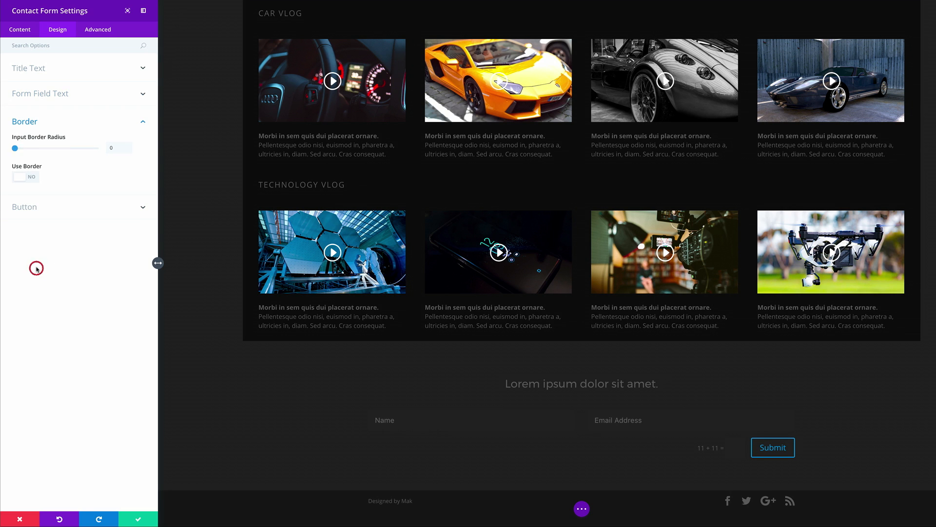
left_click_drag(14, 148, 14, 149)
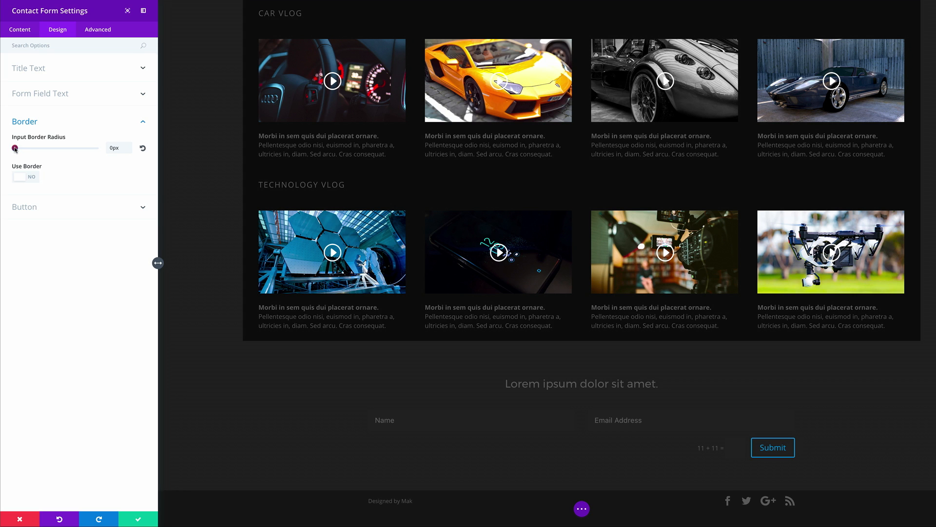
left_click(30, 177)
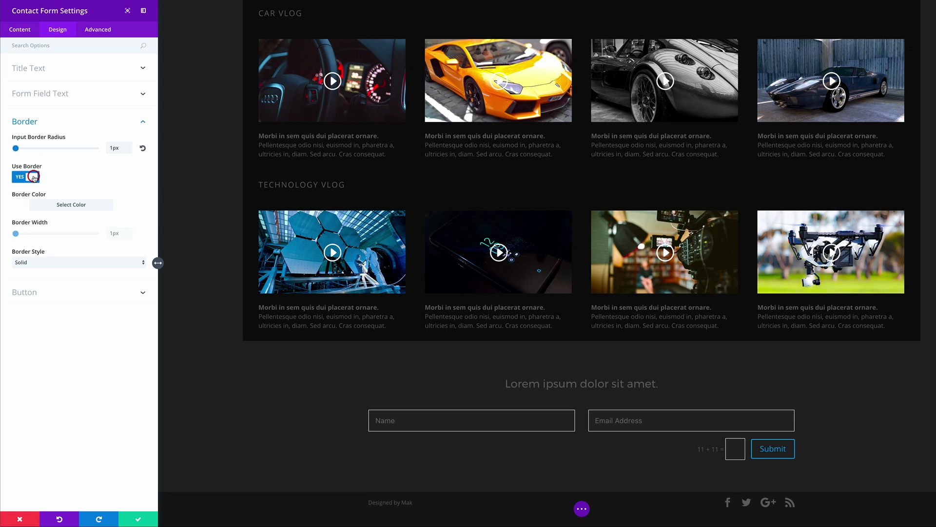
left_click(20, 207)
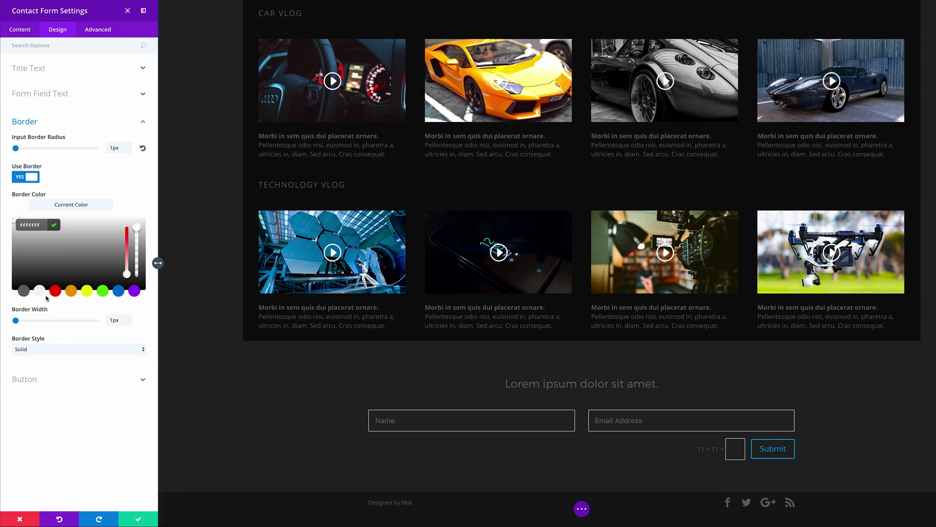
left_click(19, 259)
left_click_drag(20, 259, 11, 272)
left_click(10, 273)
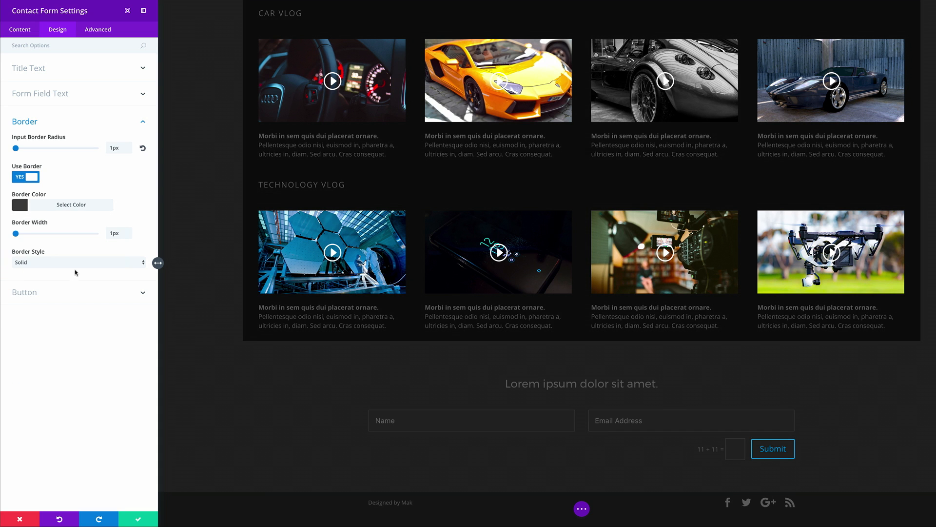
Step: Enable custom button styles with an orange background and #f2f2f2 near-white text
left_click(28, 292)
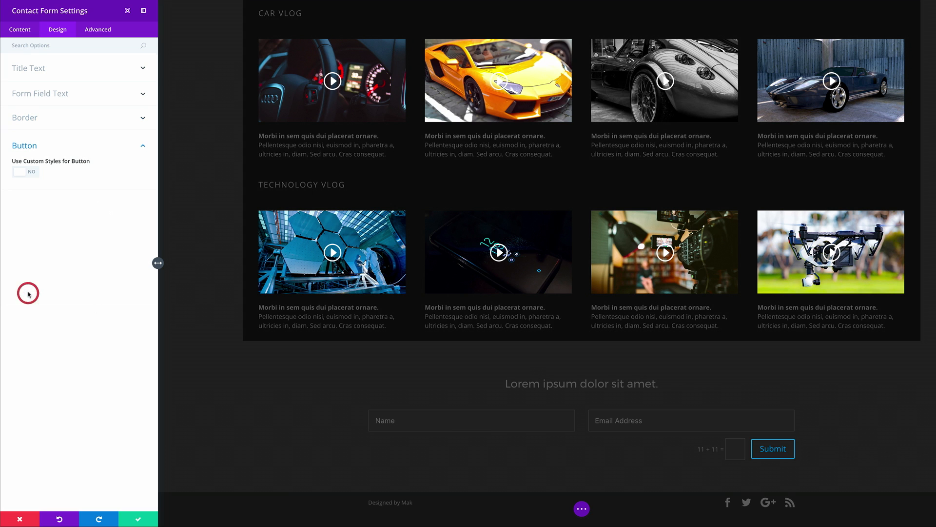
left_click(35, 174)
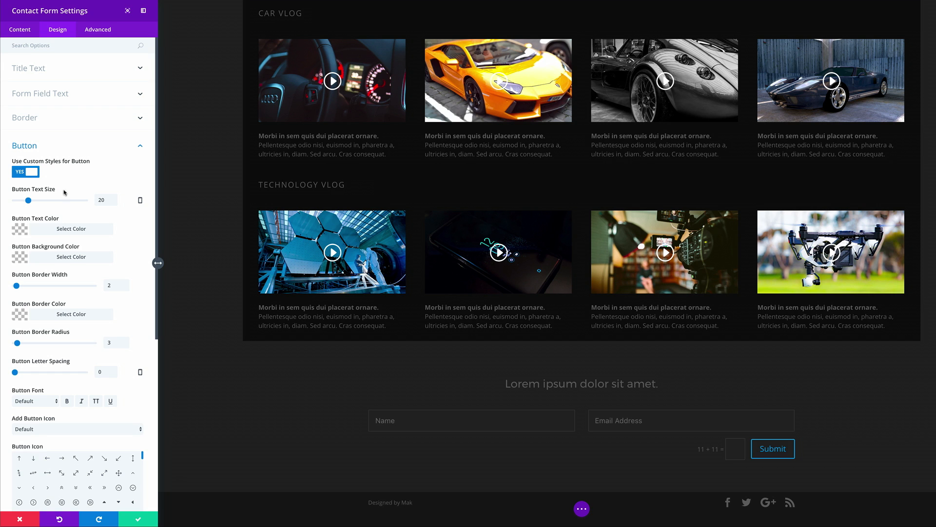
left_click(21, 232)
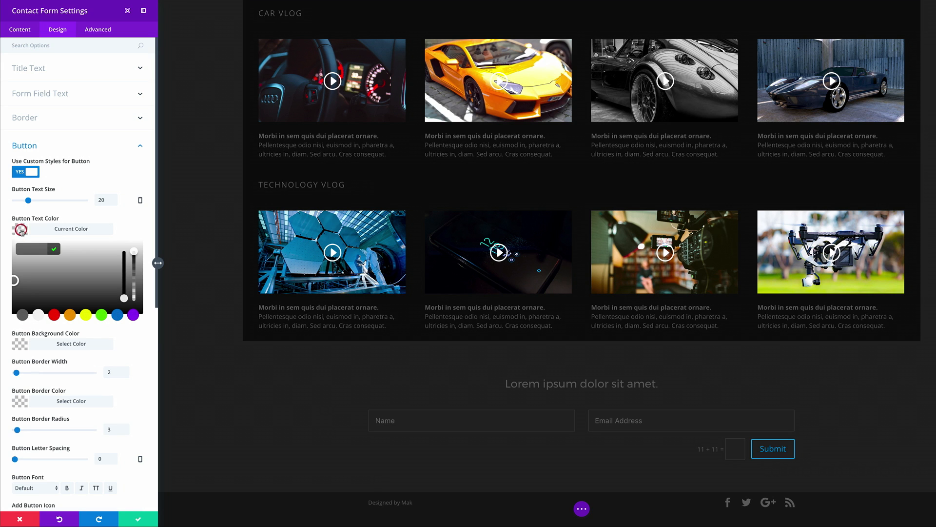
left_click(39, 315)
scroll(296, 374, "up", 20)
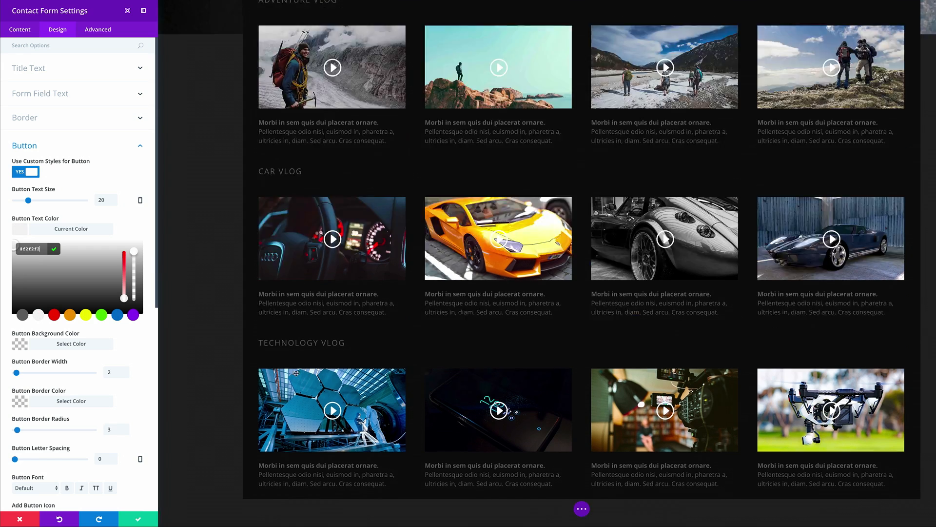
scroll(296, 374, "down", 15)
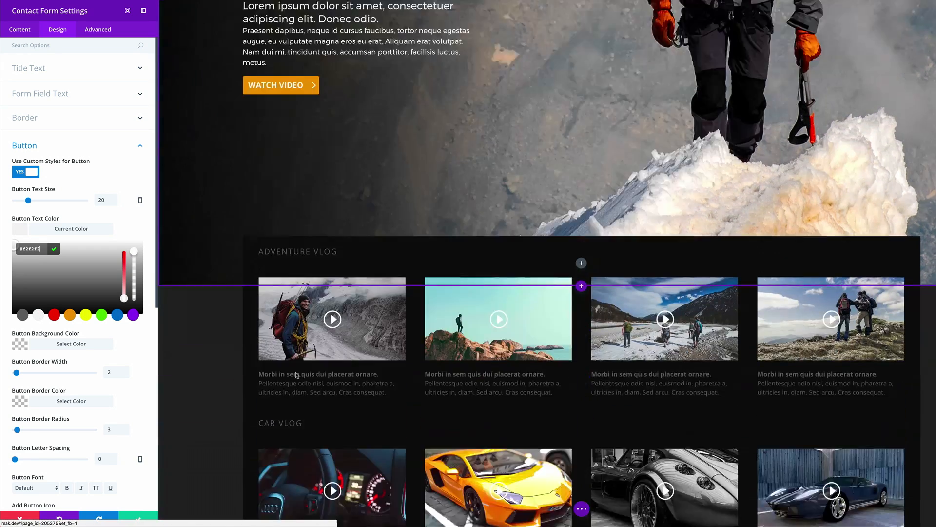
left_click(73, 316)
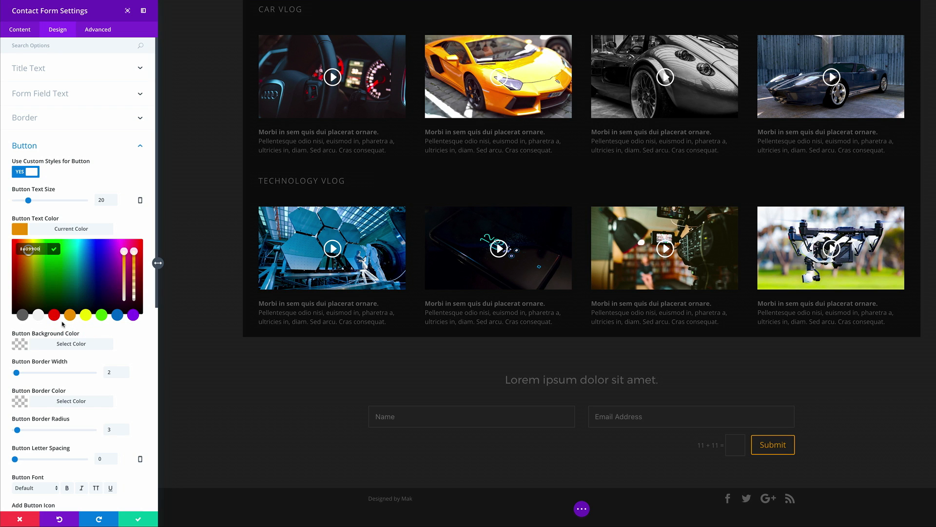
left_click(21, 345)
left_click(70, 345)
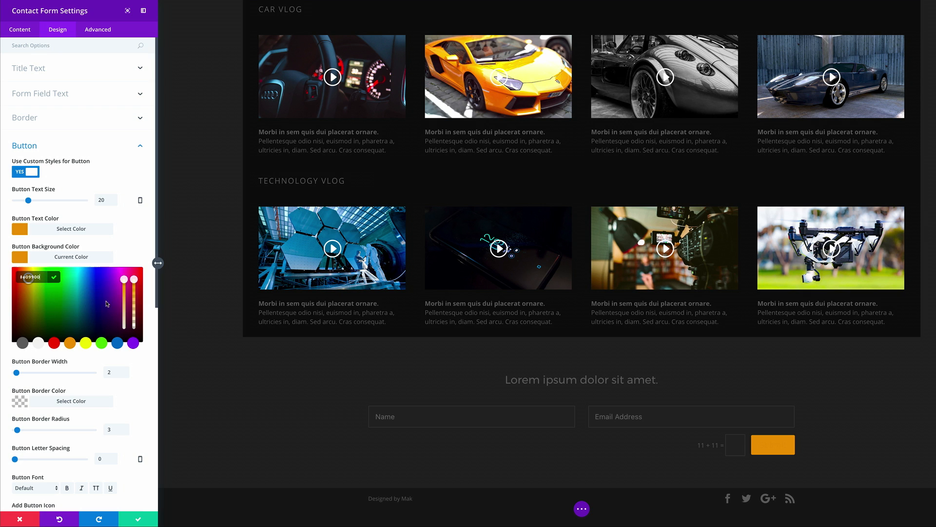
left_click(21, 229)
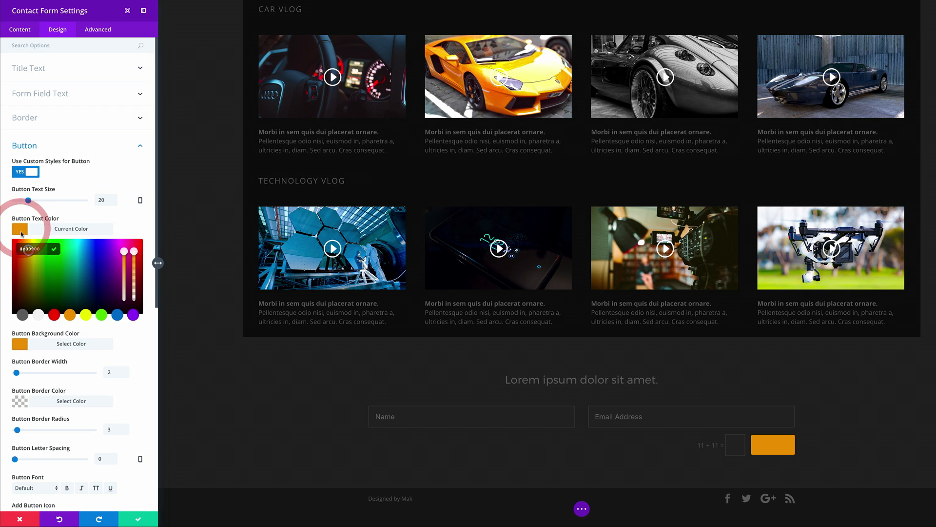
left_click(39, 314)
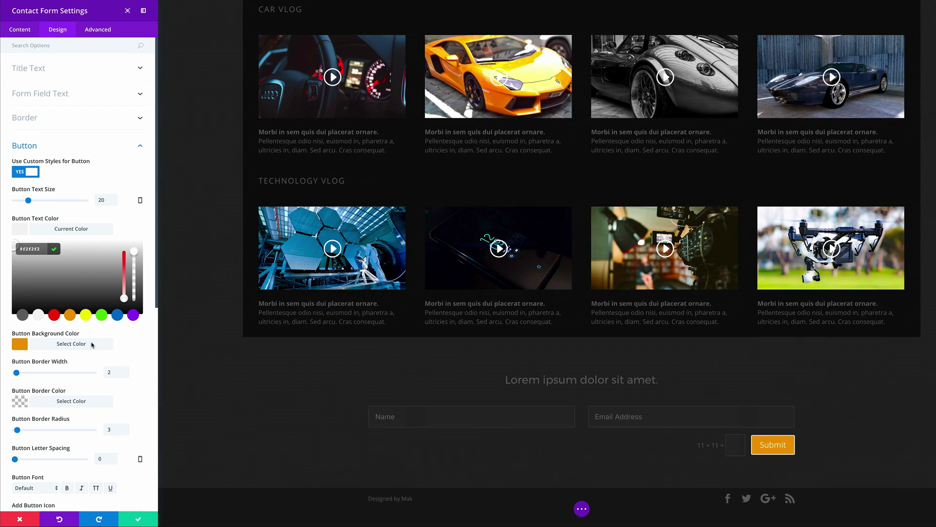
Step: Make the SUBMIT button bold uppercase Montserrat with a border width of 0
scroll(69, 364, "down", 6)
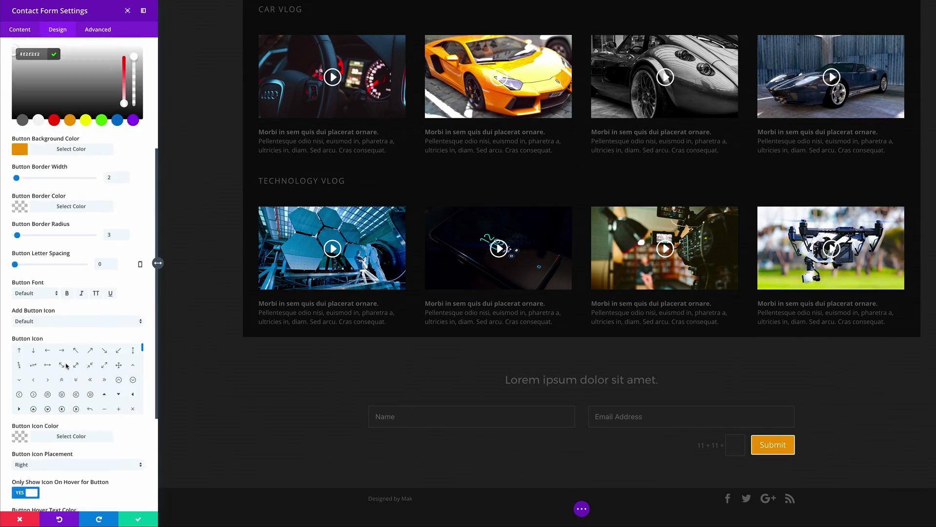
left_click(35, 198)
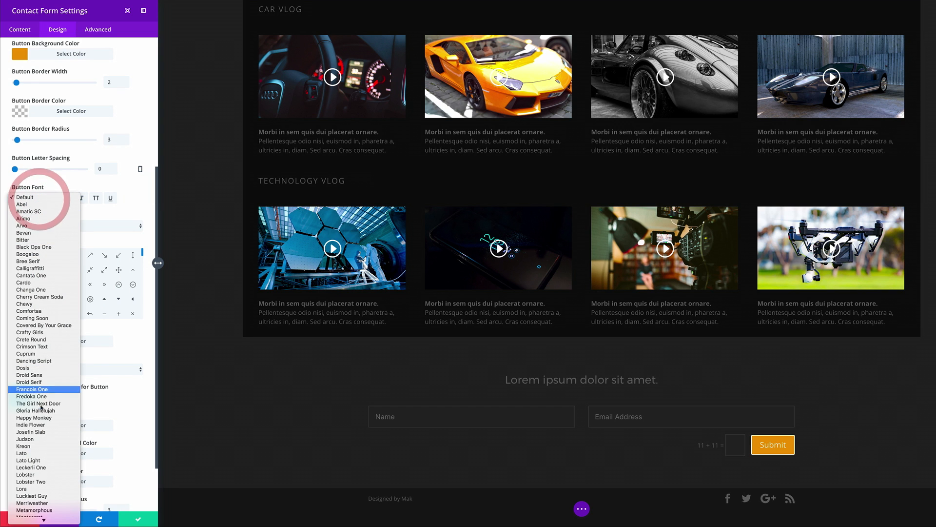
scroll(44, 431, "down", 2)
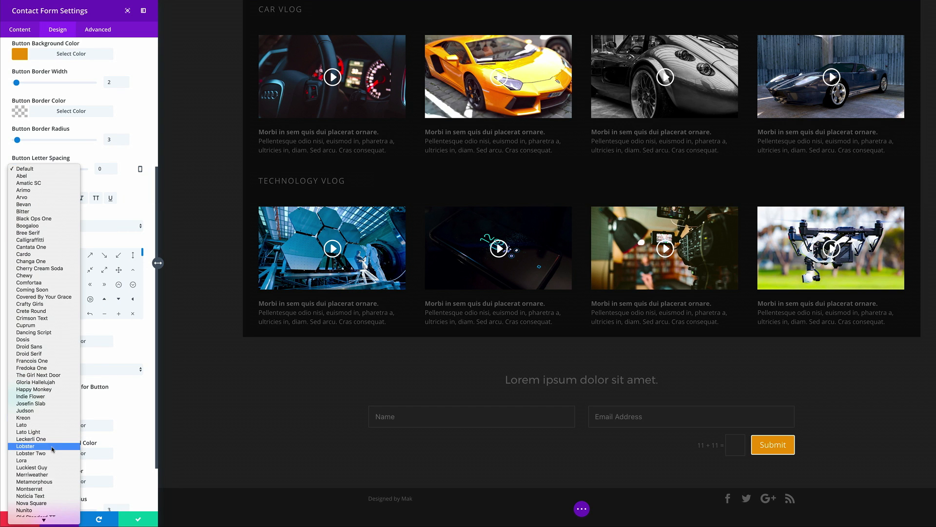
left_click(41, 490)
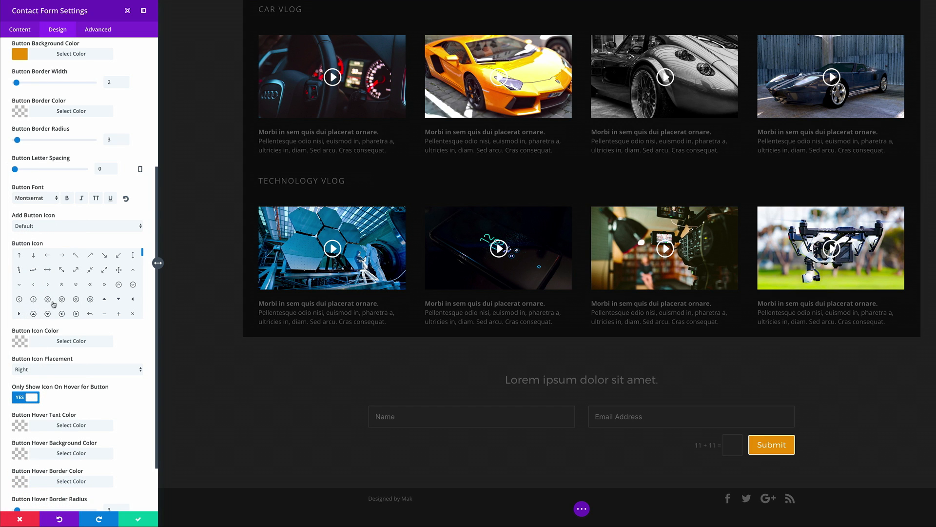
left_click(96, 198)
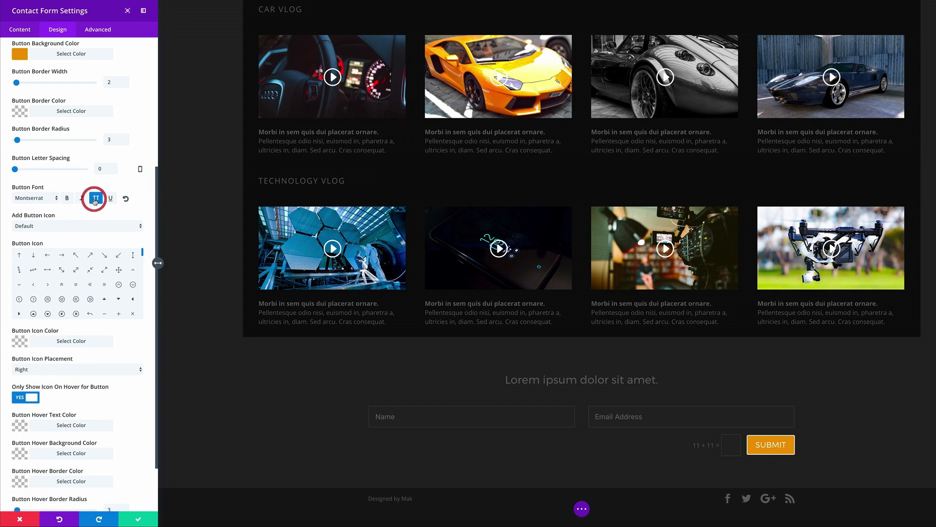
left_click(65, 198)
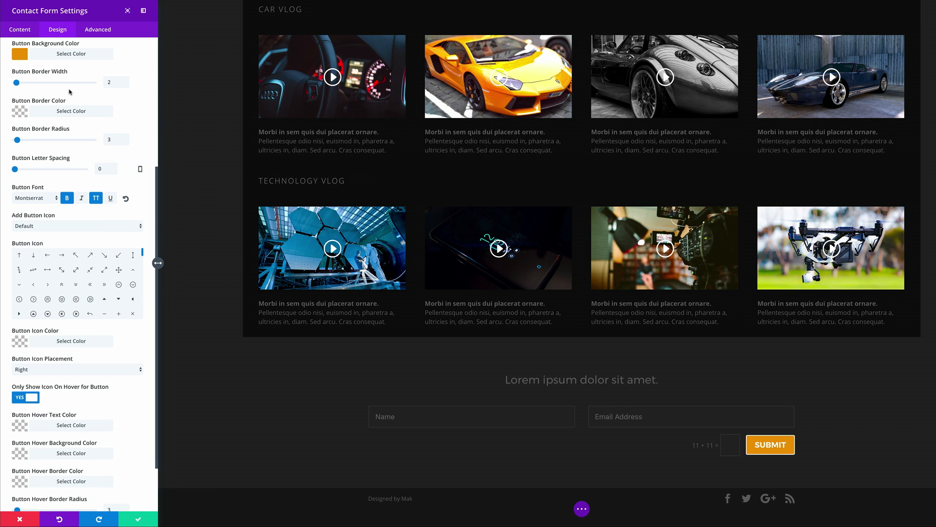
left_click_drag(17, 83, 4, 84)
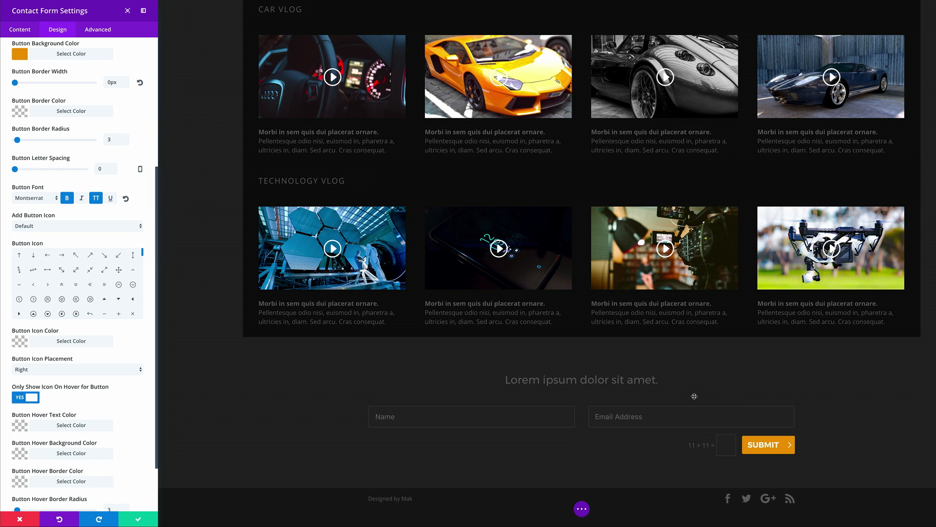
Step: Save the contact form and open the settings of the text module above it
scroll(271, 342, "up", 1)
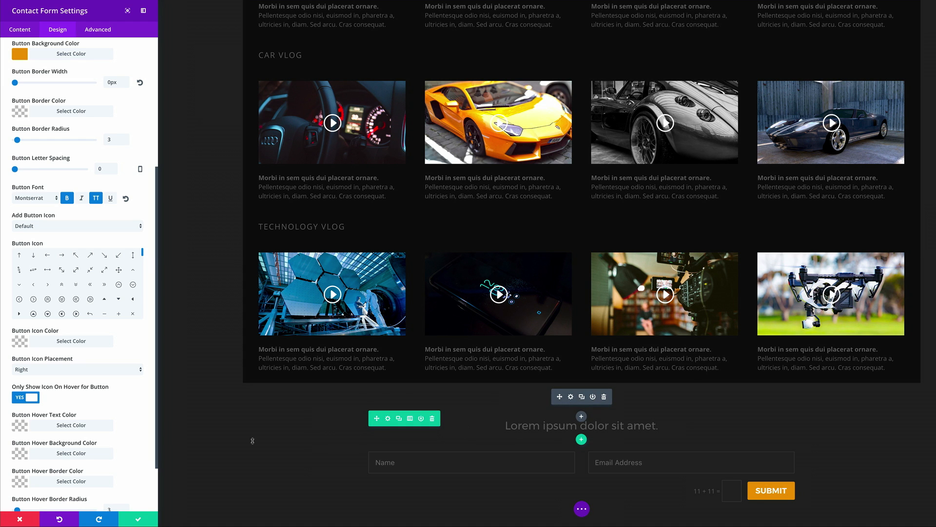
left_click(140, 520)
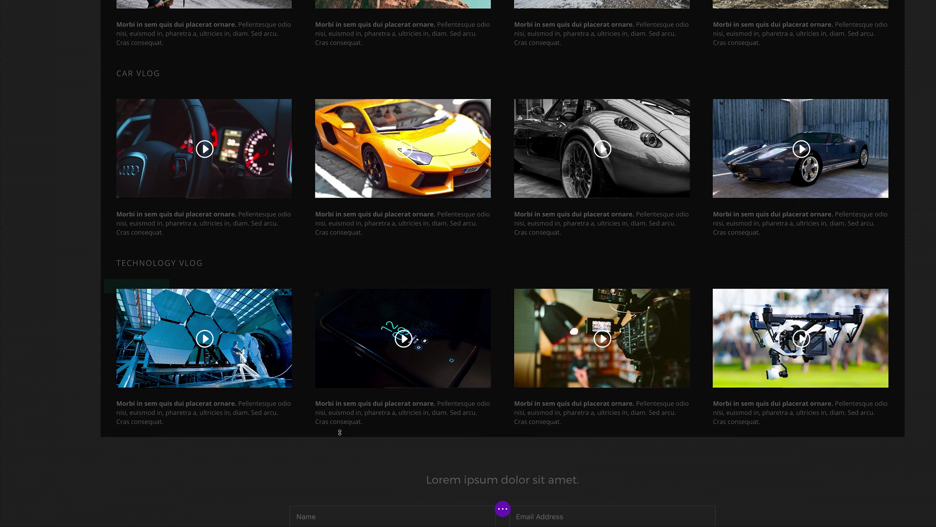
scroll(341, 433, "down", 2)
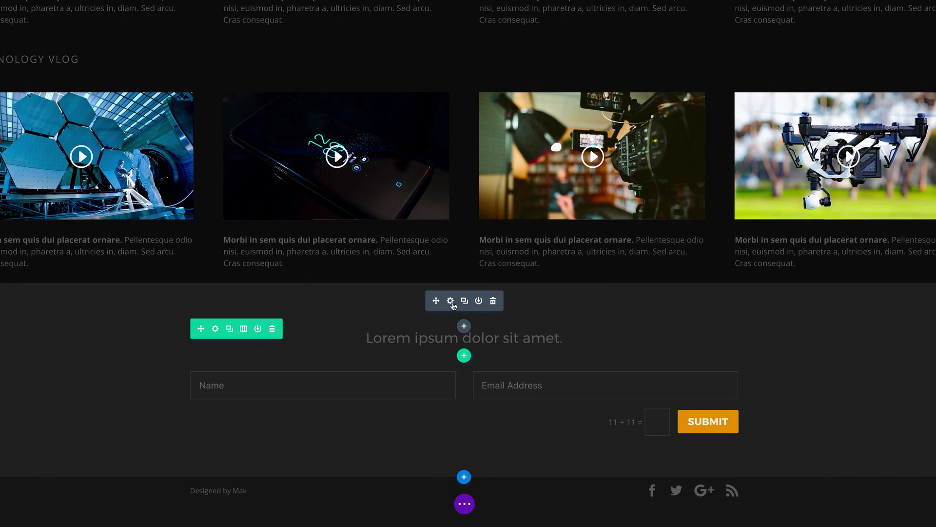
left_click(459, 311)
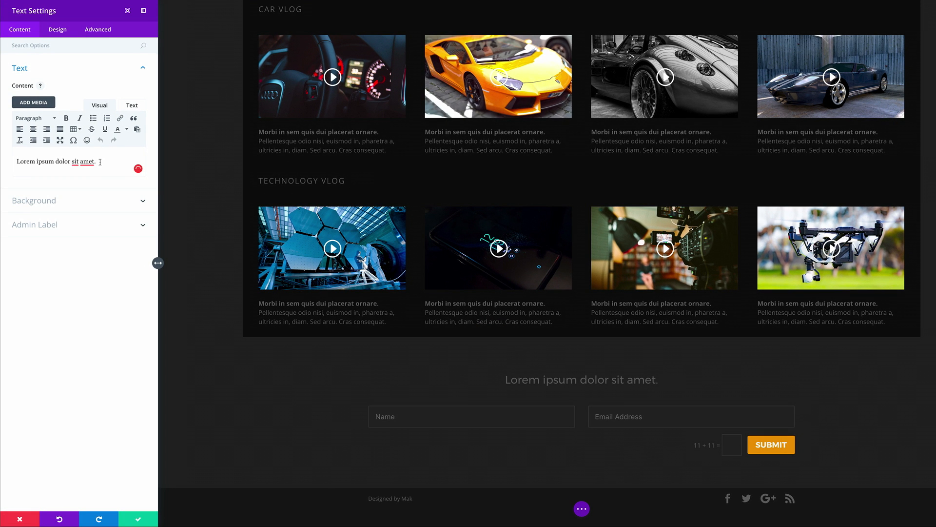
Step: Clear the text's HTML and paste in Lorem 2 paragraphs starting 'Donec nec justo' and 'Morbi in sem'
left_click(133, 106)
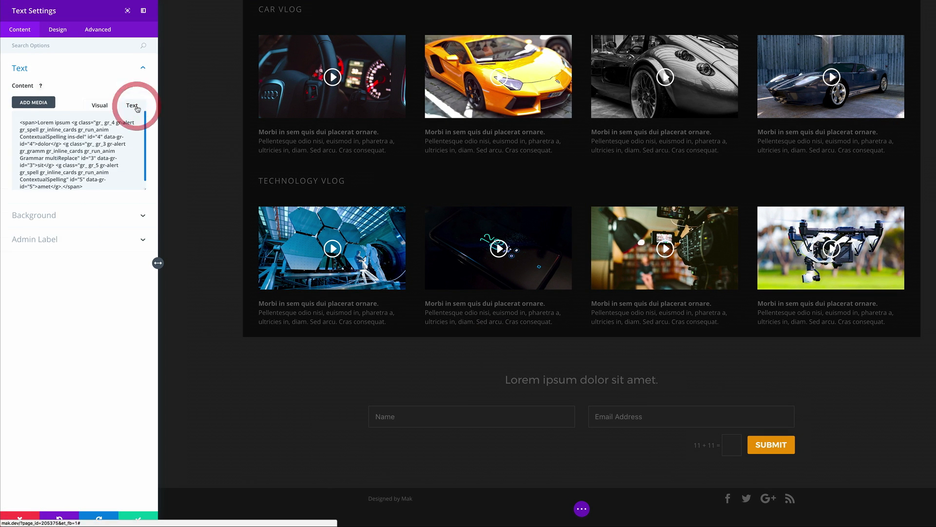
left_click_drag(15, 119, 97, 193)
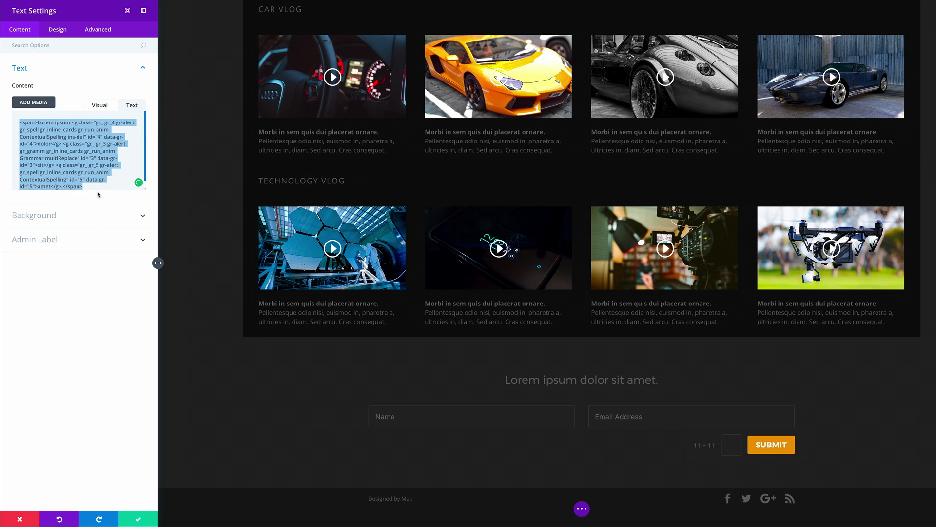
key("BackSpace")
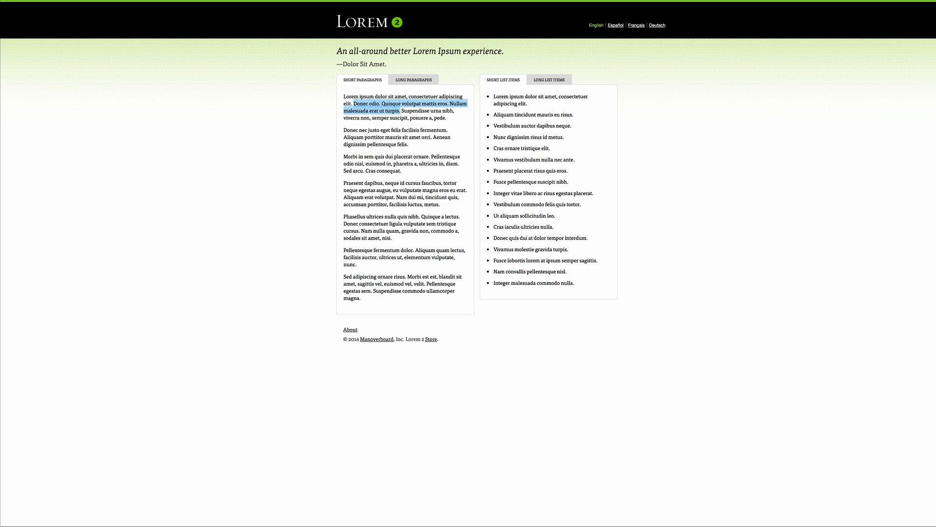
left_click_drag(412, 146, 343, 131)
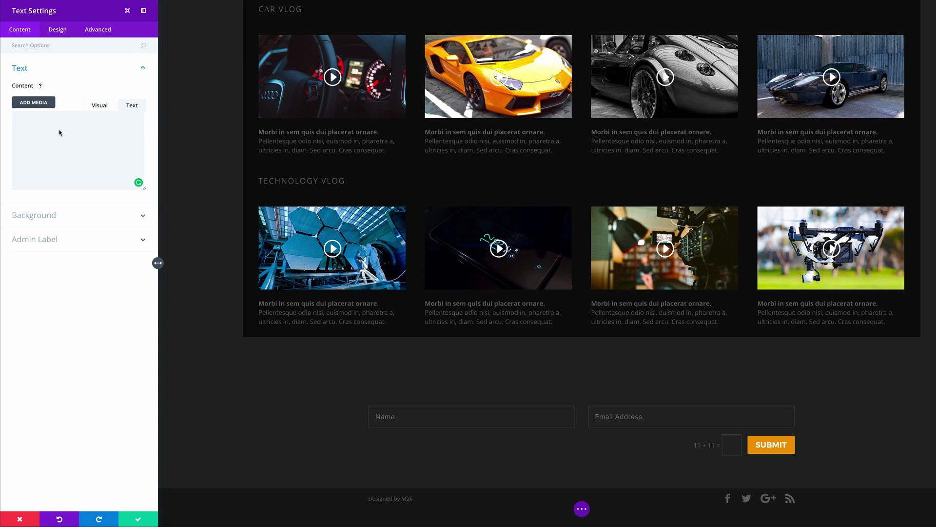
type("Donec nec justo eget felis facilisis fermentum. Aliquam porttitor mauris sit amet orci. Aenean dignissim pellentesque felis.")
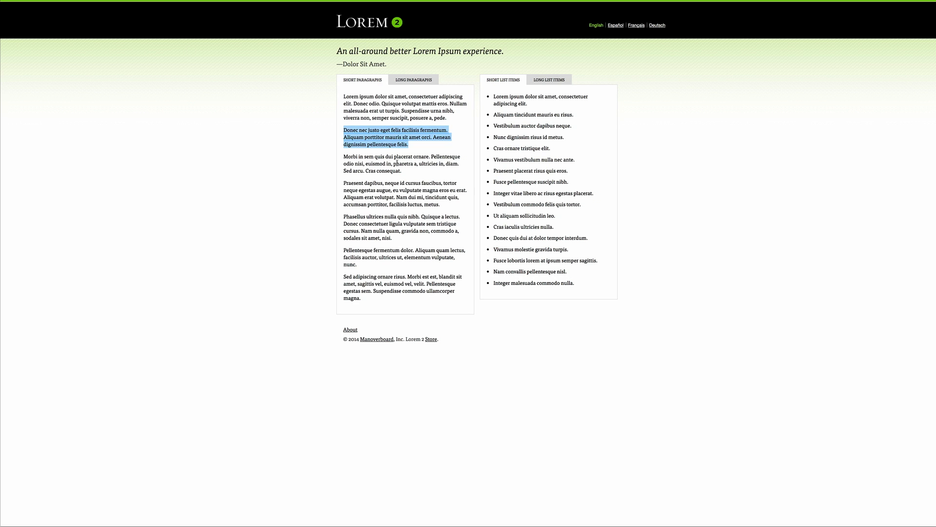
left_click_drag(402, 170, 340, 160)
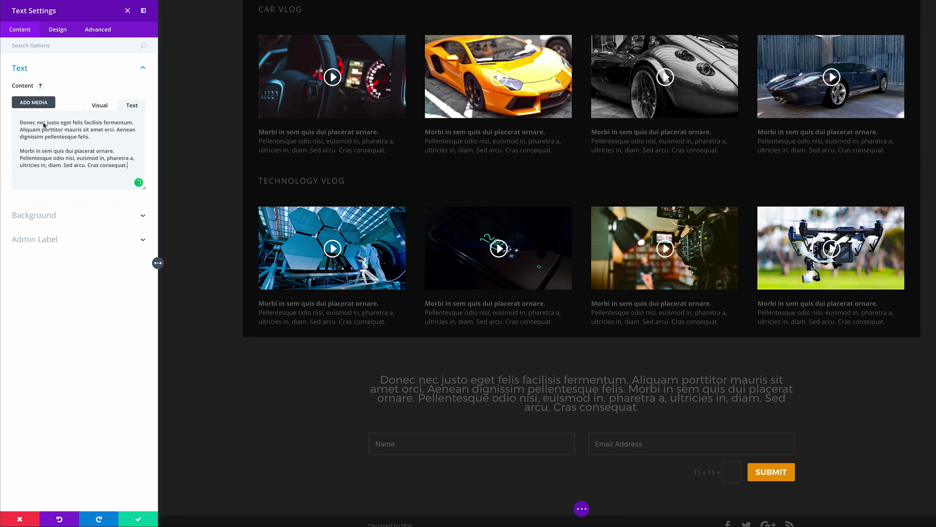
left_click(142, 125)
Step: Put 'Donec nec justo eget felis facilisis fermentum.' on its own line wrapped in <h2></h2> tags
key("Return")
type("</")
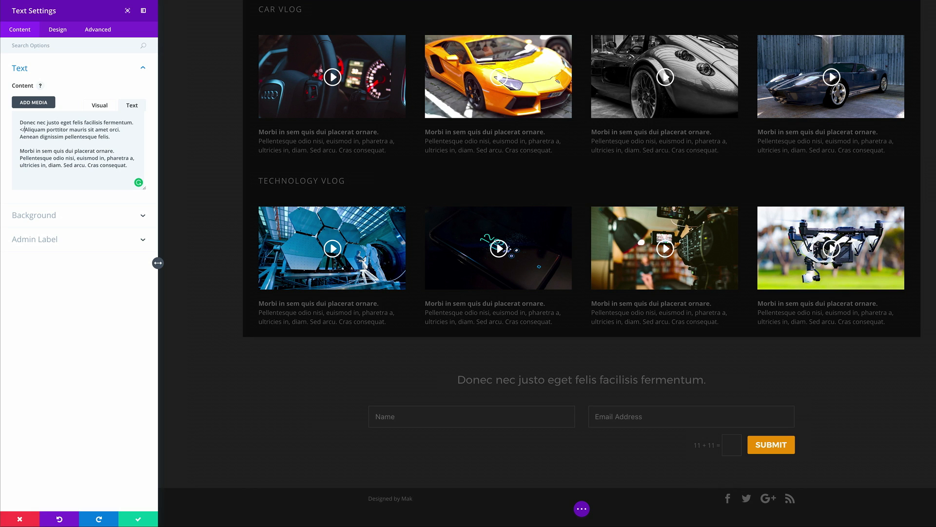
type("h2>")
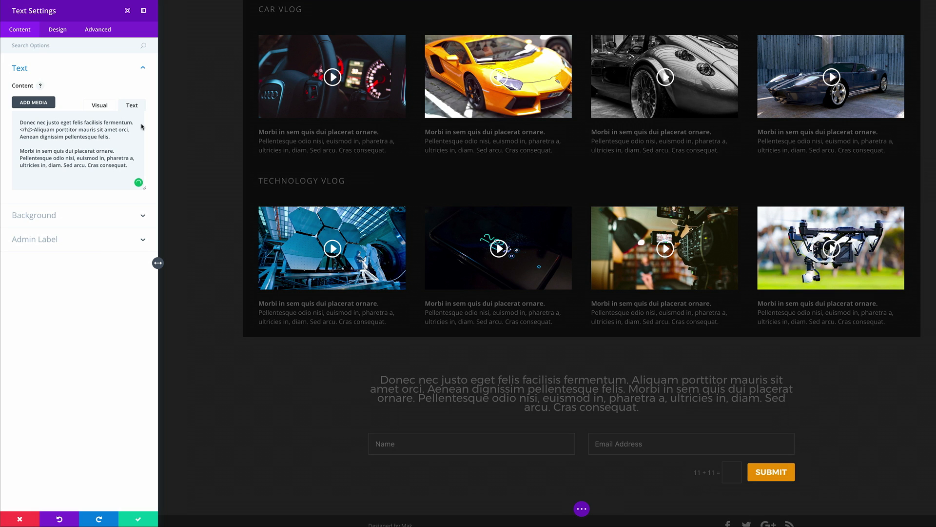
left_click(20, 123)
type("<h2")
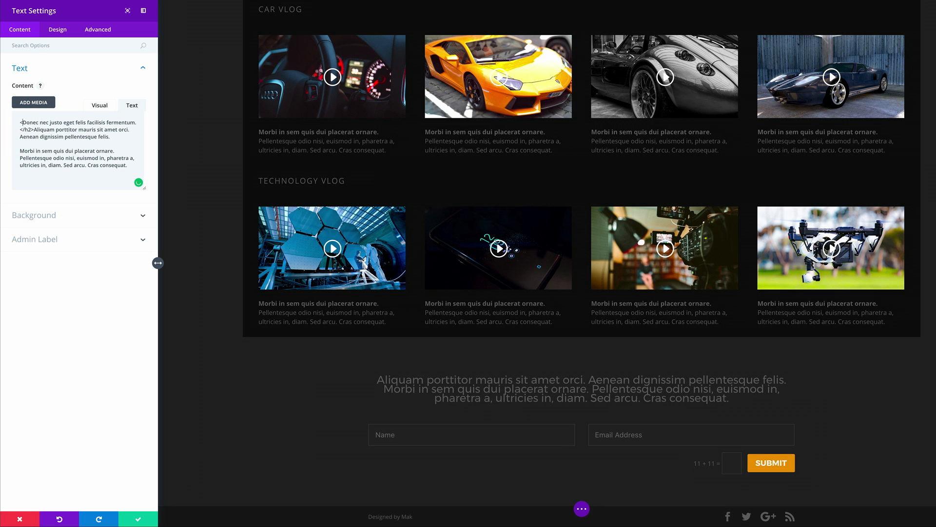
type(">")
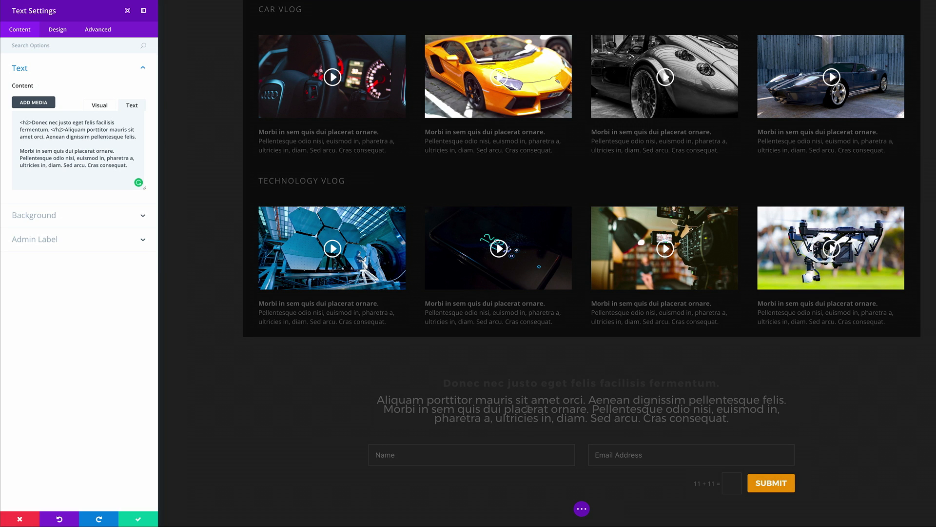
left_click(57, 29)
left_click(26, 68)
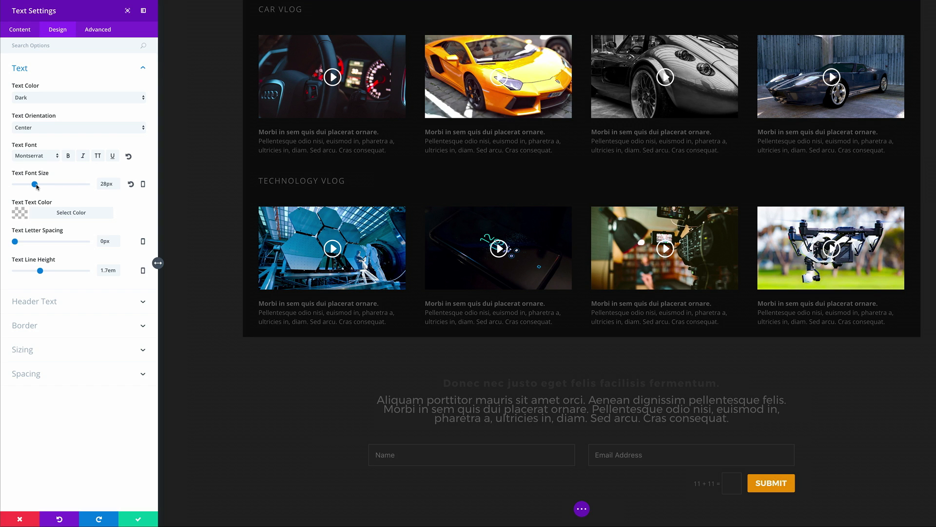
Step: Reduce the paragraph text to 21px, widen its line height to 1.6em, and save the module
left_click_drag(41, 272, 36, 273)
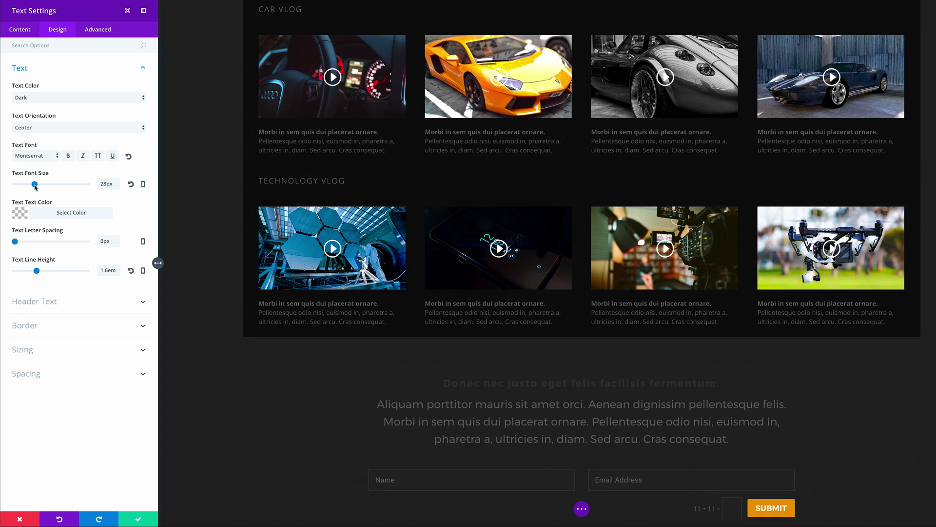
left_click_drag(35, 186, 29, 190)
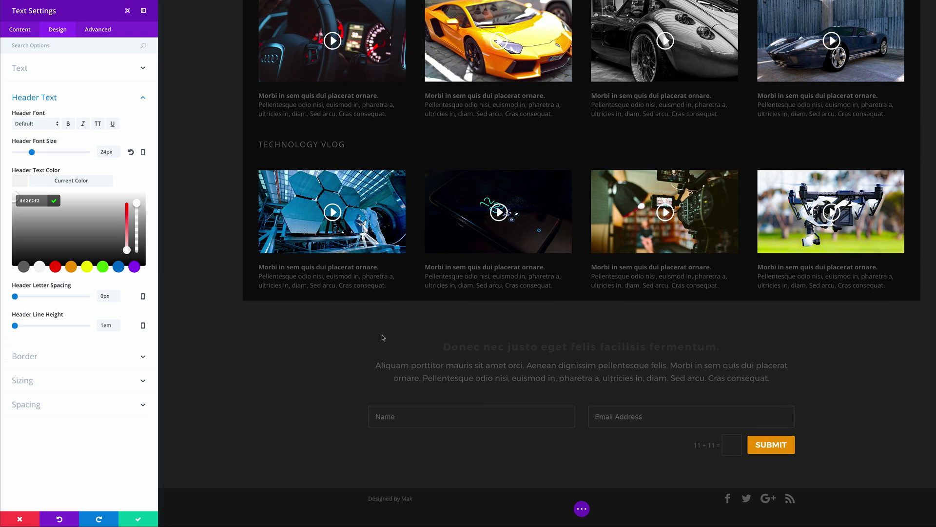
left_click(139, 518)
scroll(225, 425, "up", 1)
scroll(225, 425, "up", 5)
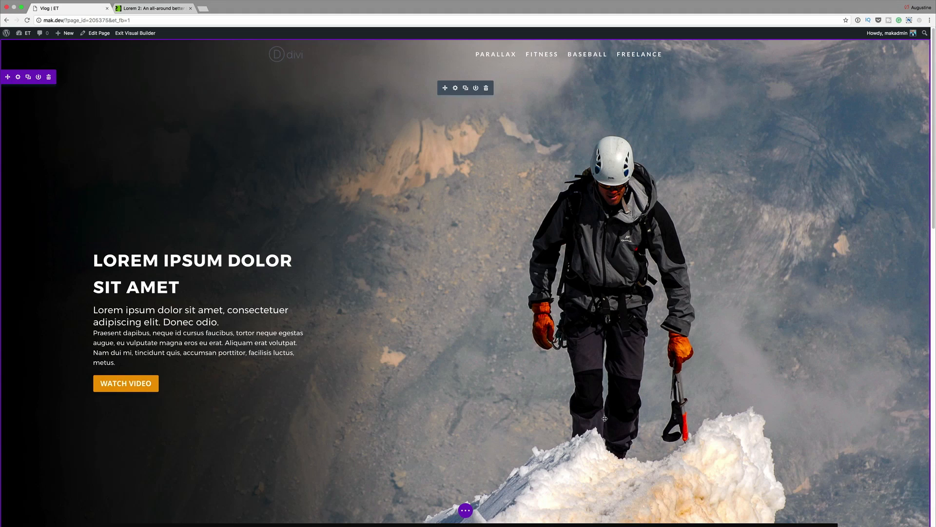
scroll(485, 336, "down", 4)
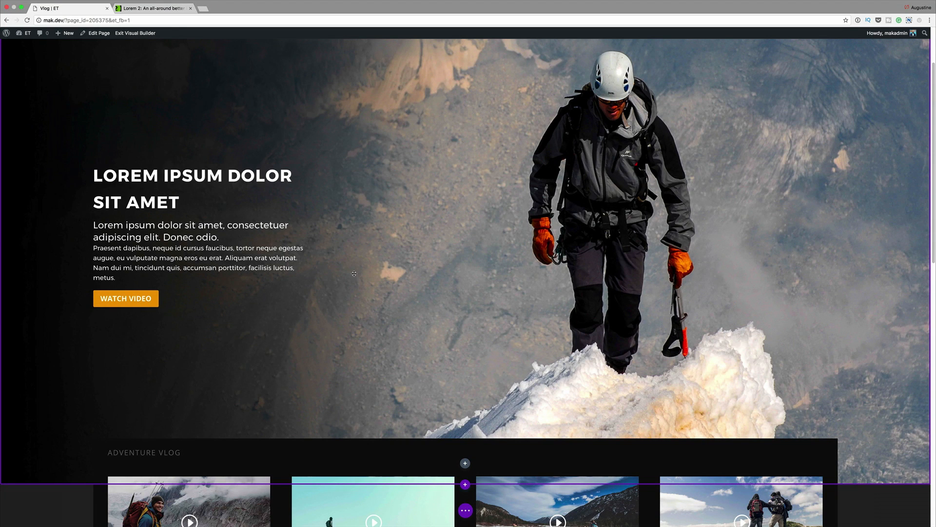
scroll(585, 277, "up", 2)
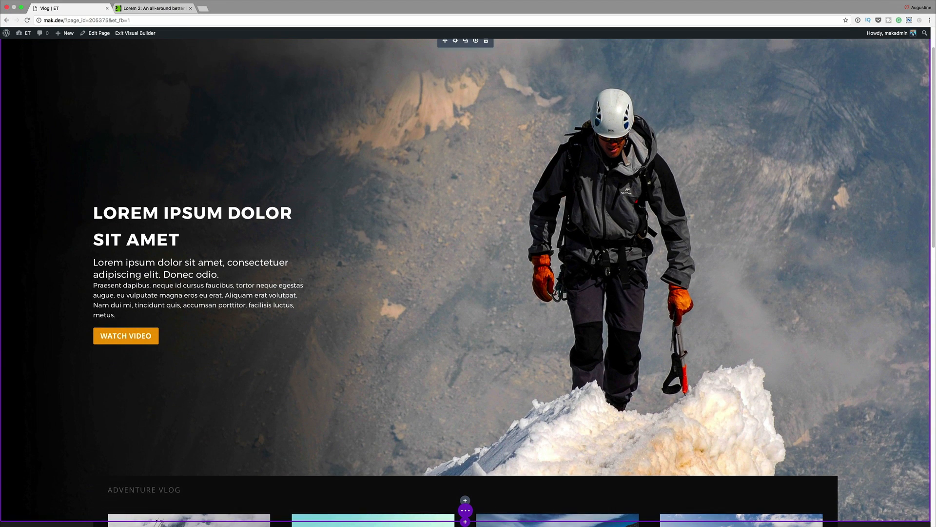
scroll(355, 320, "up", 2)
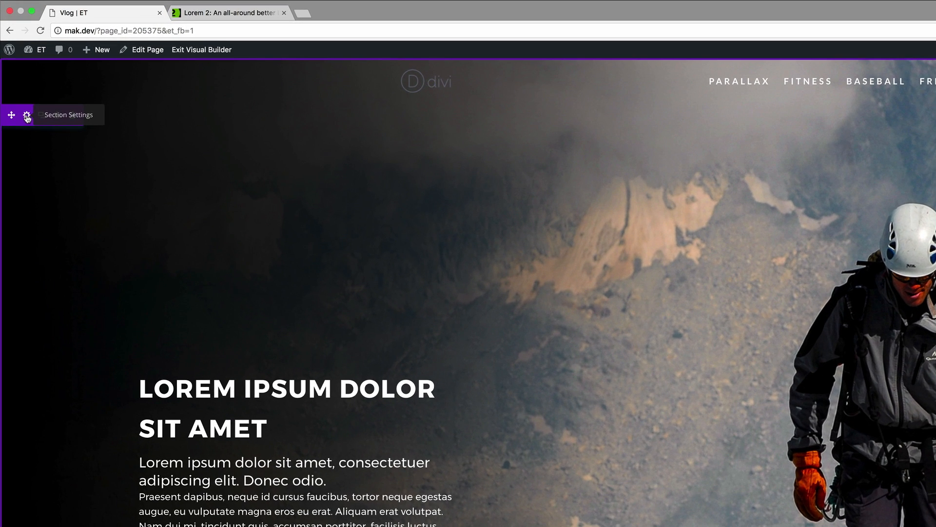
Step: Turn on True Parallax for the hero section's mountain-climber background image and scroll to preview it
left_click(27, 116)
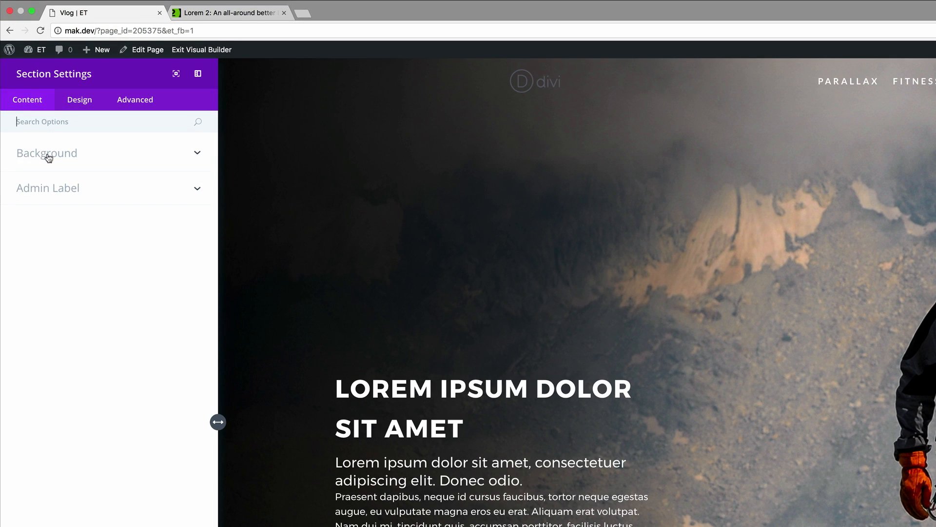
left_click(49, 154)
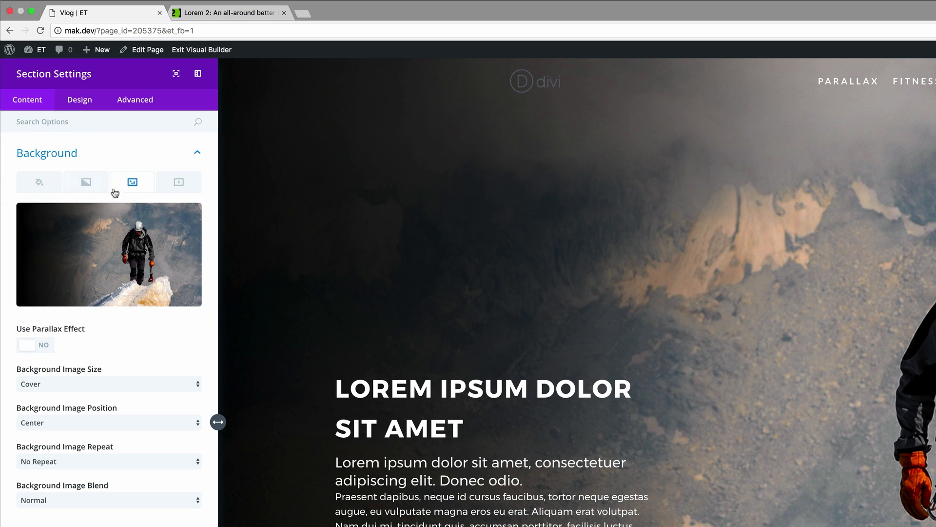
left_click(46, 346)
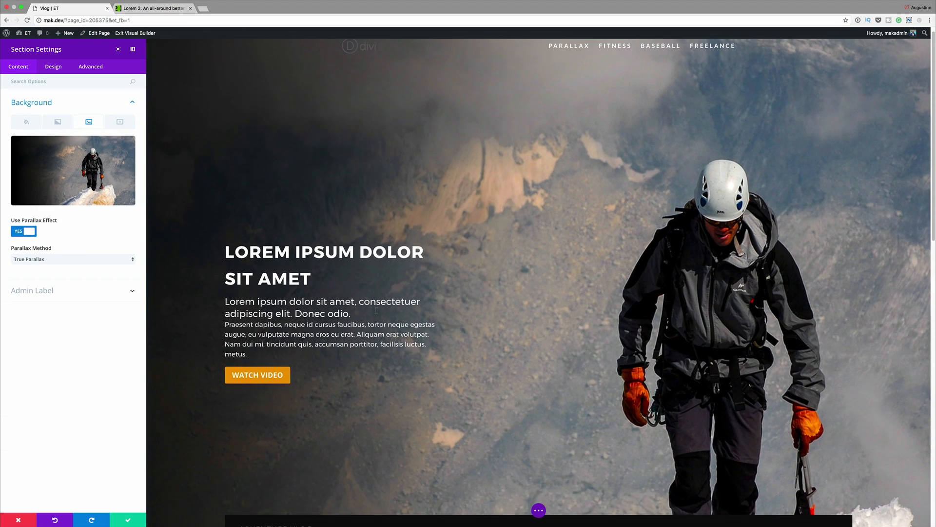
scroll(377, 310, "down", 5)
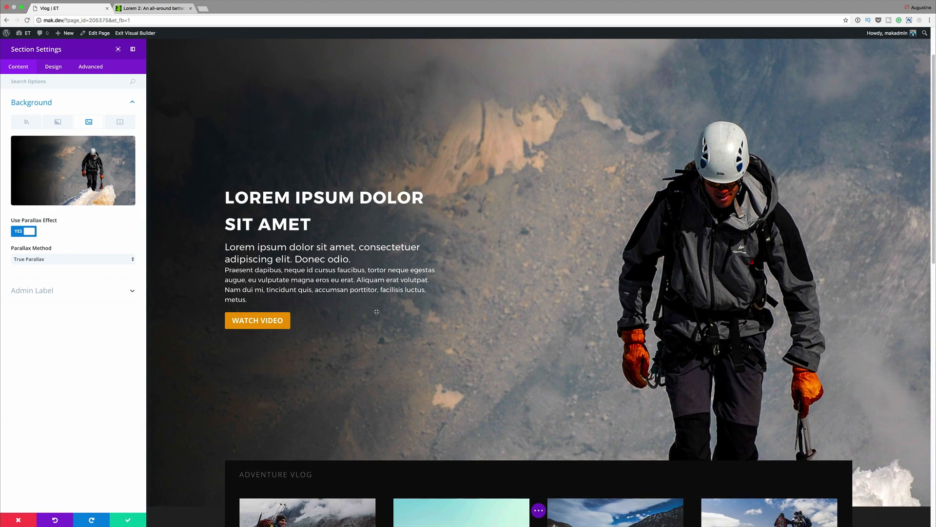
scroll(376, 311, "down", 5)
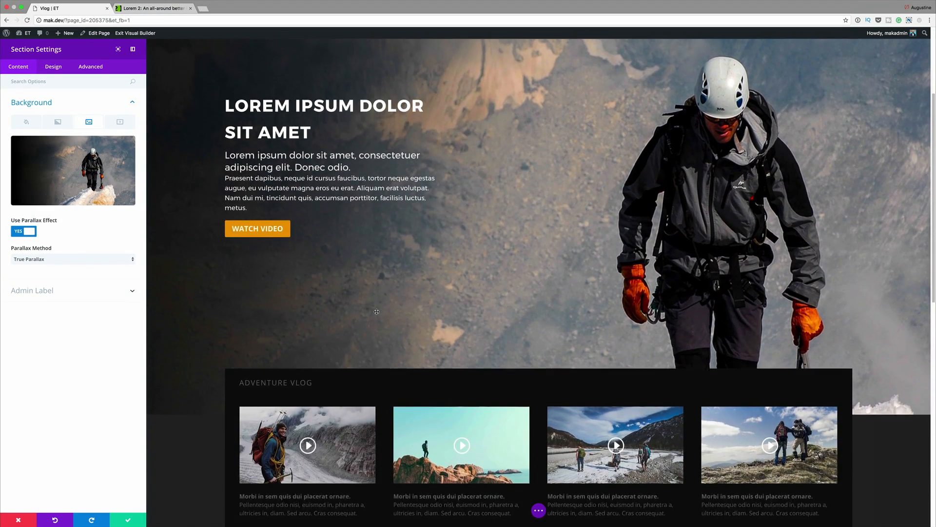
scroll(377, 311, "down", 9)
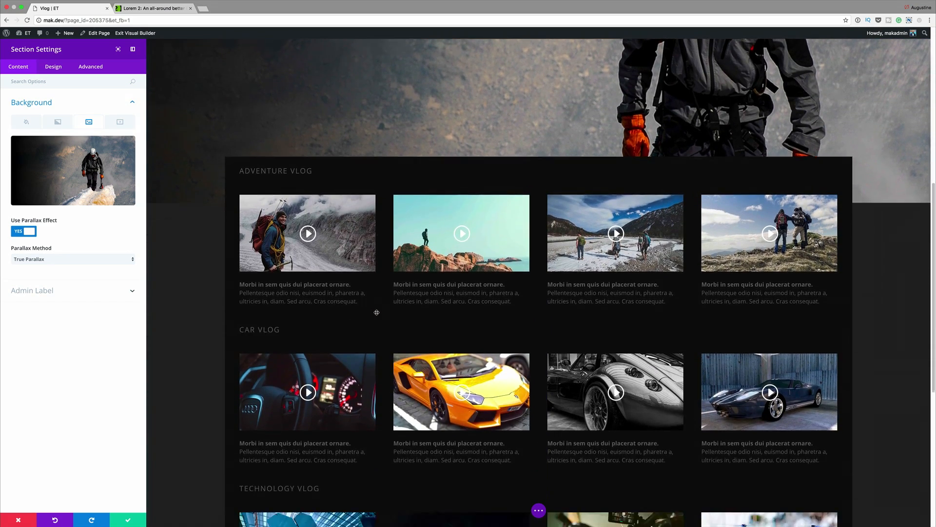
scroll(376, 312, "up", 18)
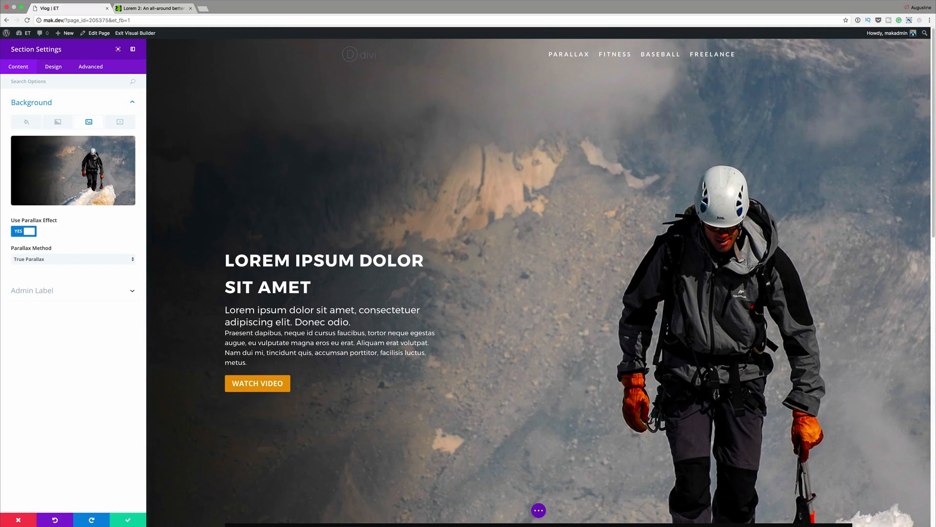
left_click(48, 258)
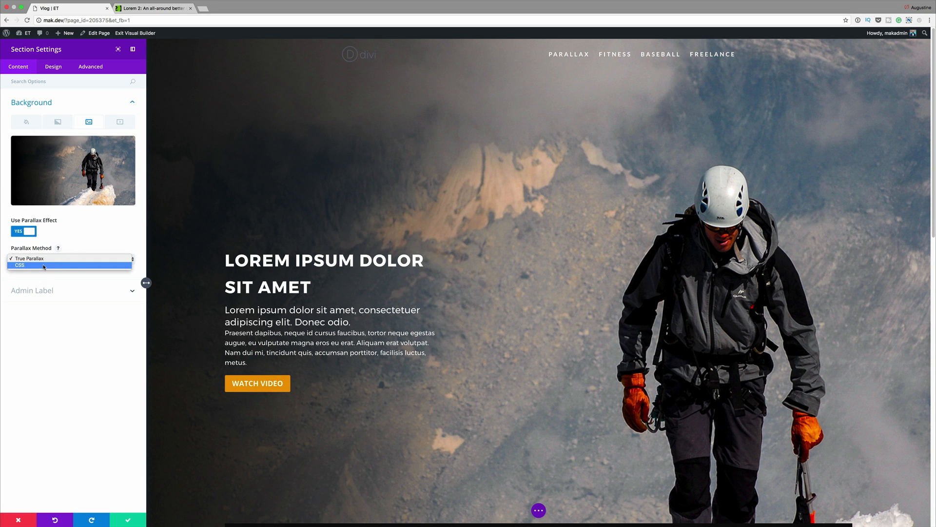
left_click(44, 265)
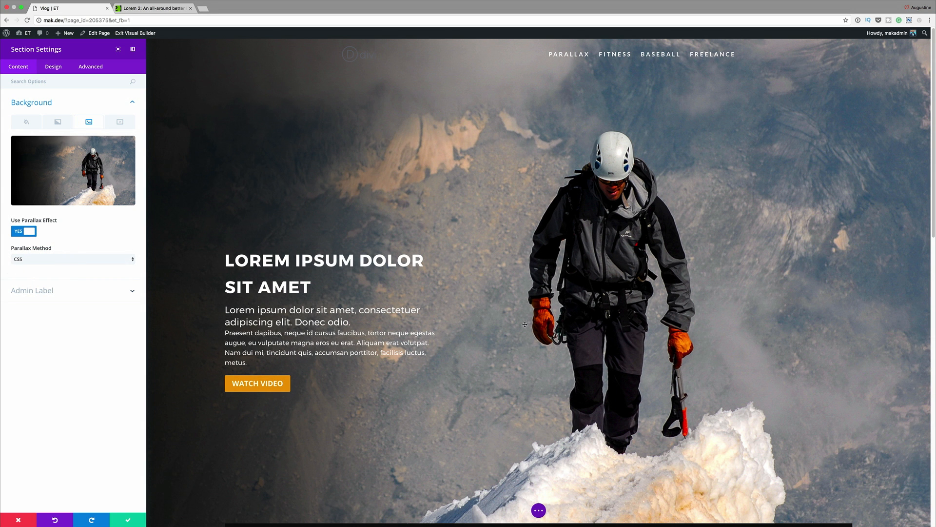
scroll(240, 303, "down", 5)
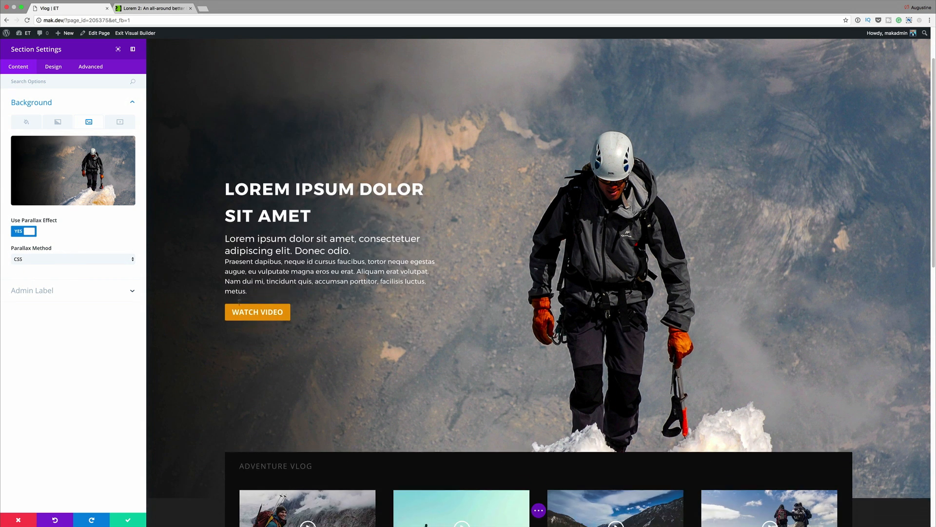
scroll(240, 302, "down", 5)
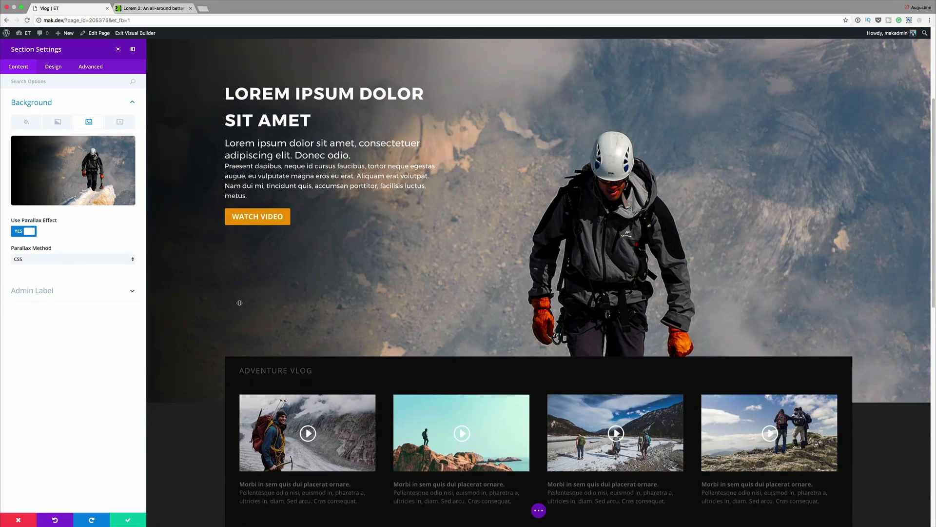
scroll(239, 303, "down", 6)
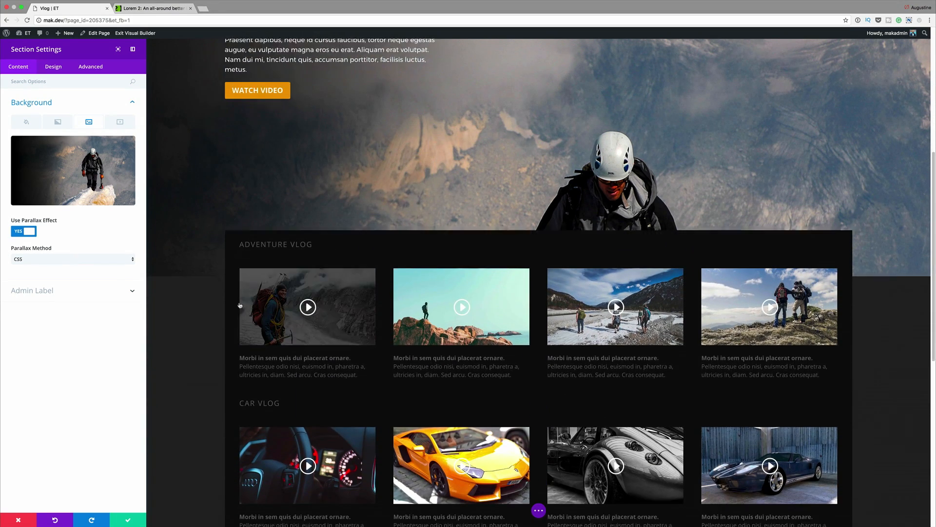
scroll(240, 305, "down", 15)
scroll(239, 303, "up", 4)
scroll(239, 303, "up", 15)
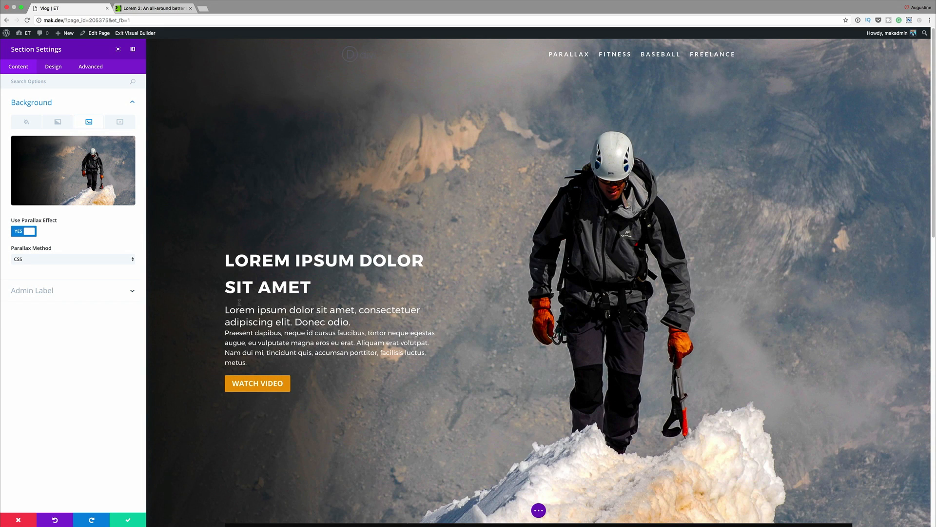
left_click(94, 259)
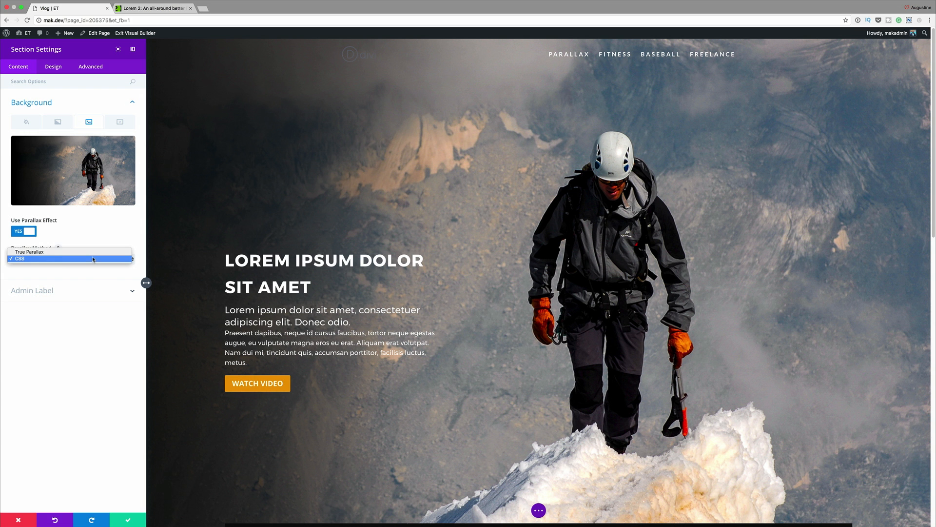
left_click(93, 251)
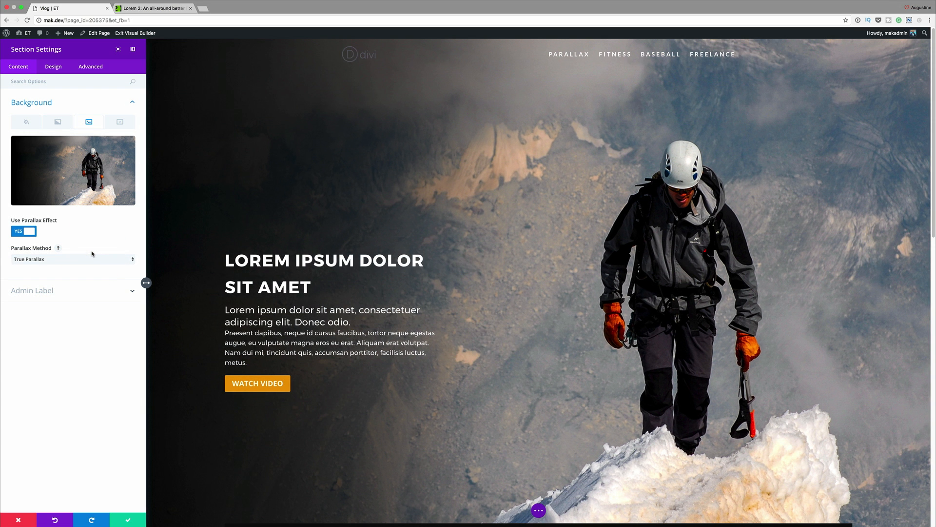
scroll(558, 300, "down", 5)
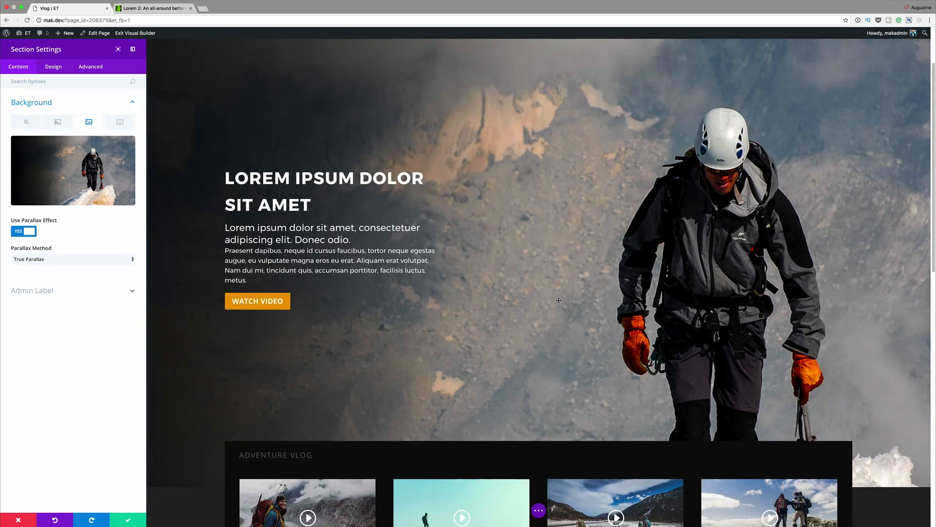
scroll(558, 300, "down", 5)
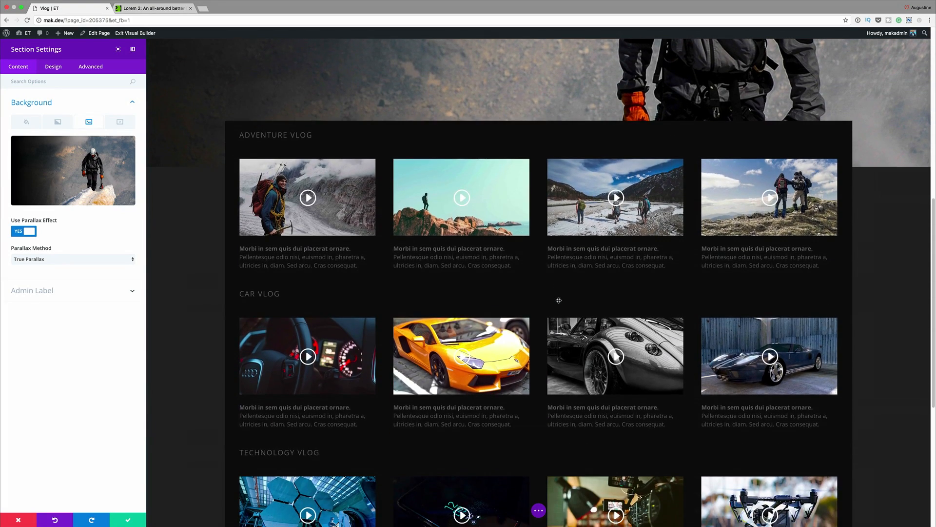
scroll(537, 283, "up", 10)
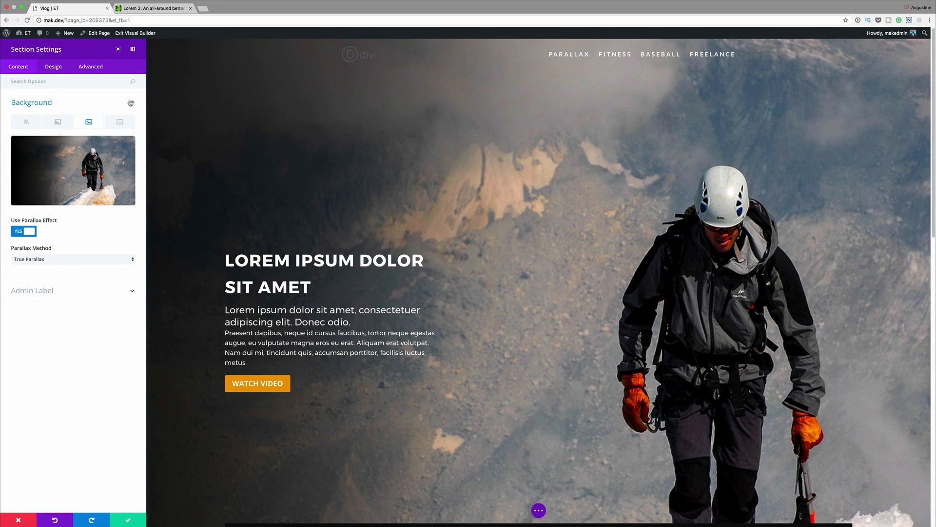
Step: Save the hero's parallax section settings, check the vlog rows and Donec contact form, then publish the page
left_click(128, 520)
scroll(467, 324, "down", 10)
scroll(467, 323, "down", 5)
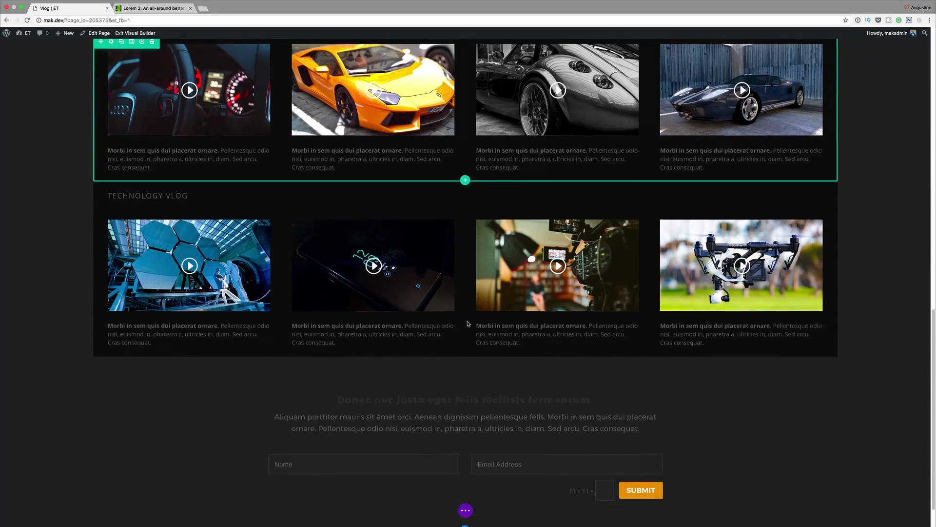
scroll(729, 367, "up", 15)
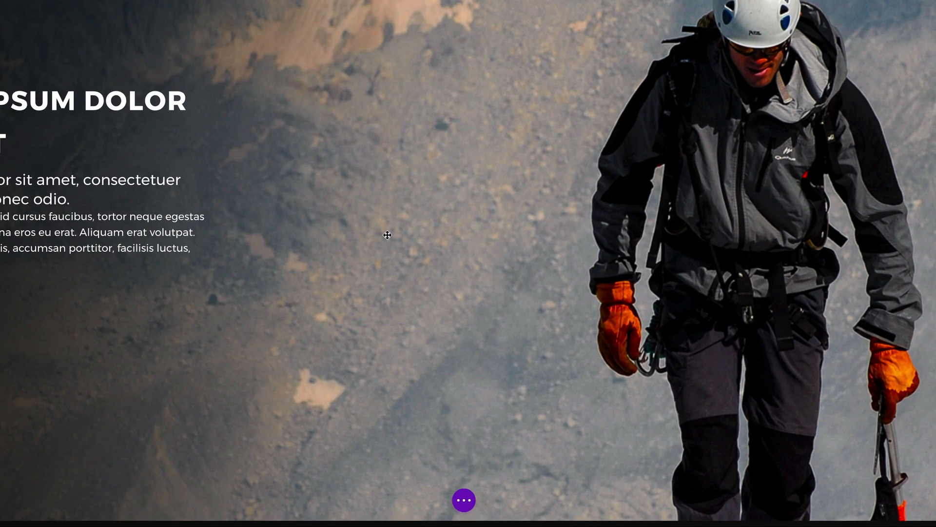
scroll(387, 234, "down", 12)
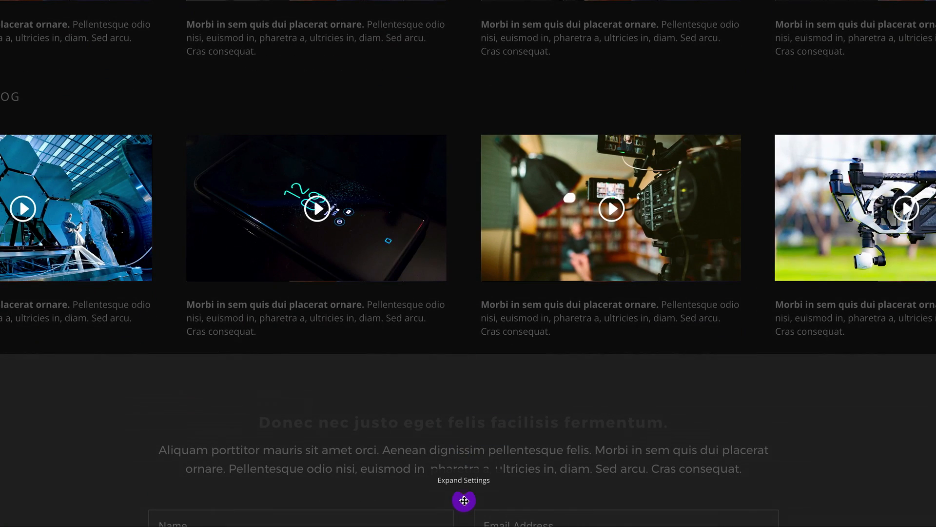
left_click(463, 500)
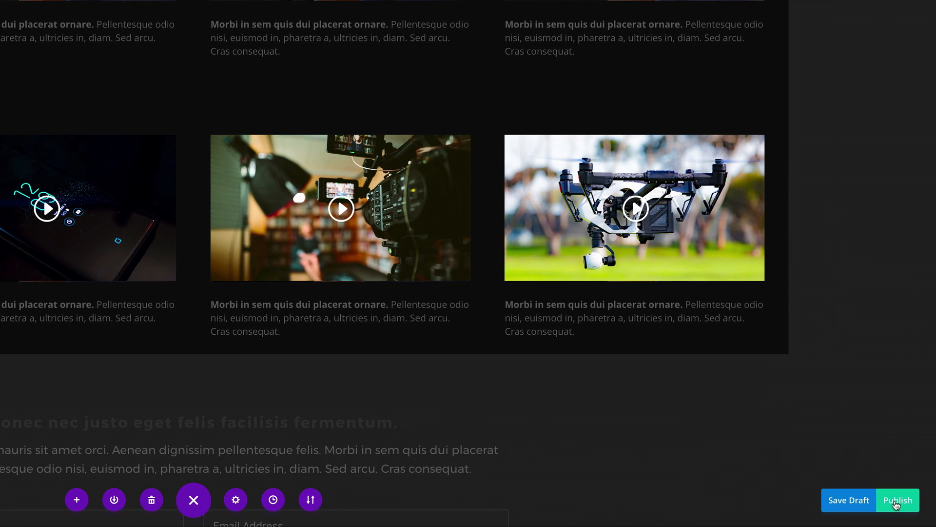
left_click(895, 500)
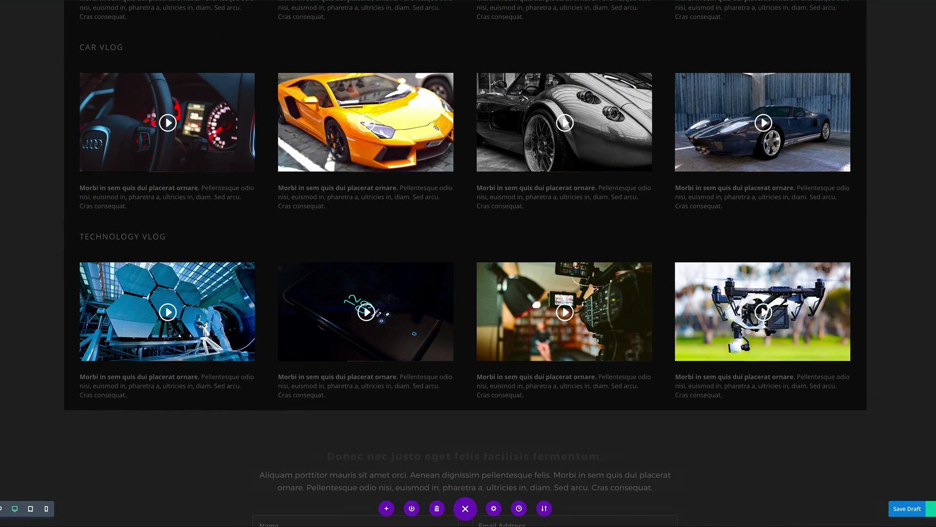
scroll(366, 312, "up", 2)
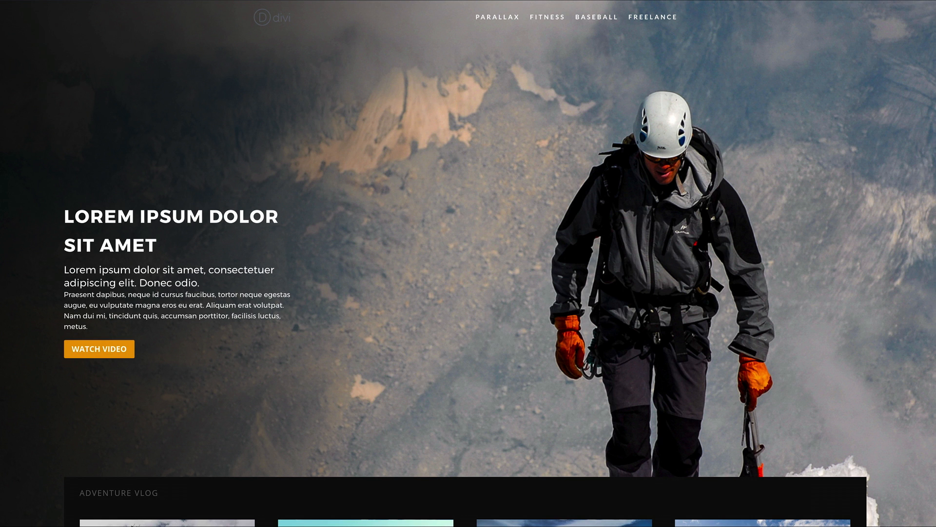
scroll(468, 264, "down", 3)
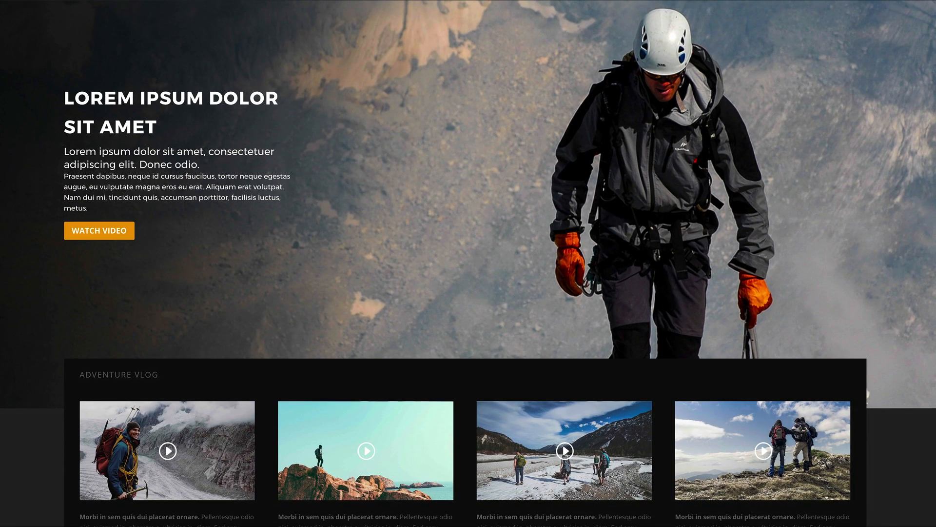
scroll(469, 264, "down", 3)
scroll(468, 263, "down", 6)
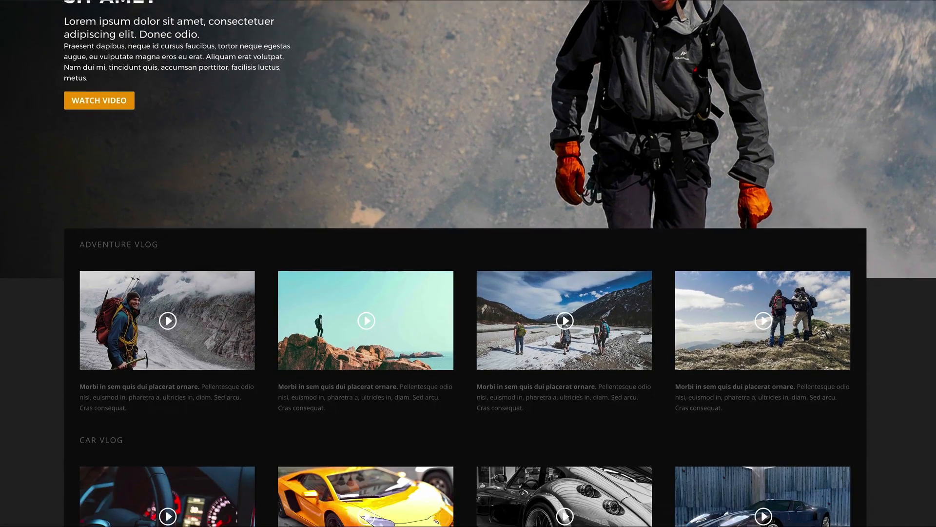
scroll(469, 264, "down", 6)
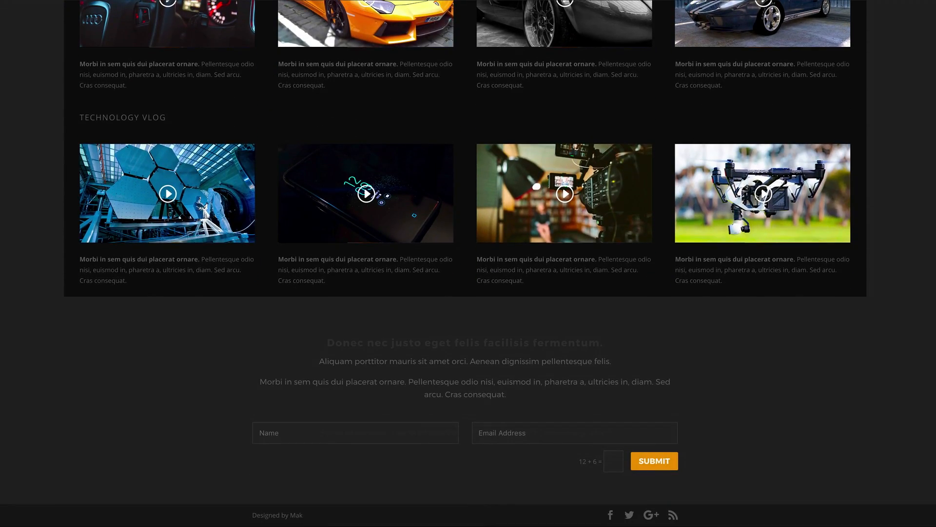
scroll(767, 334, "up", 13)
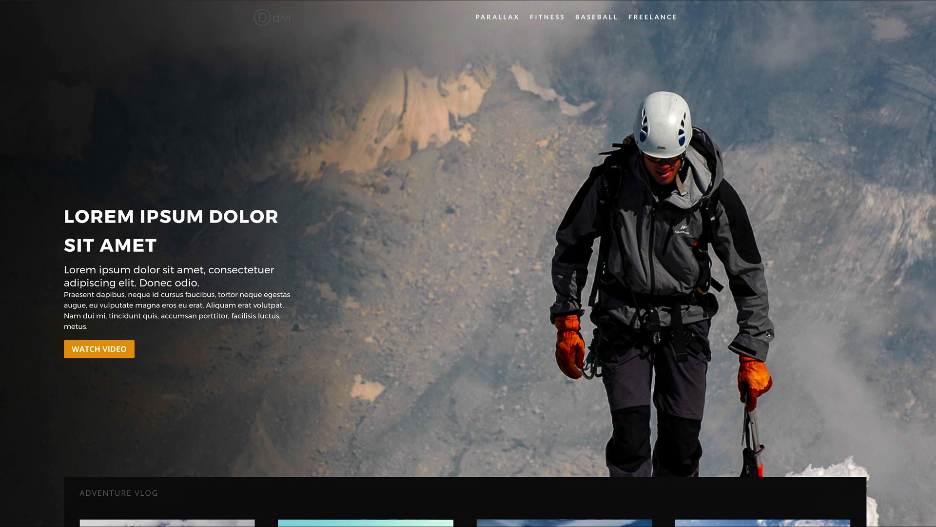